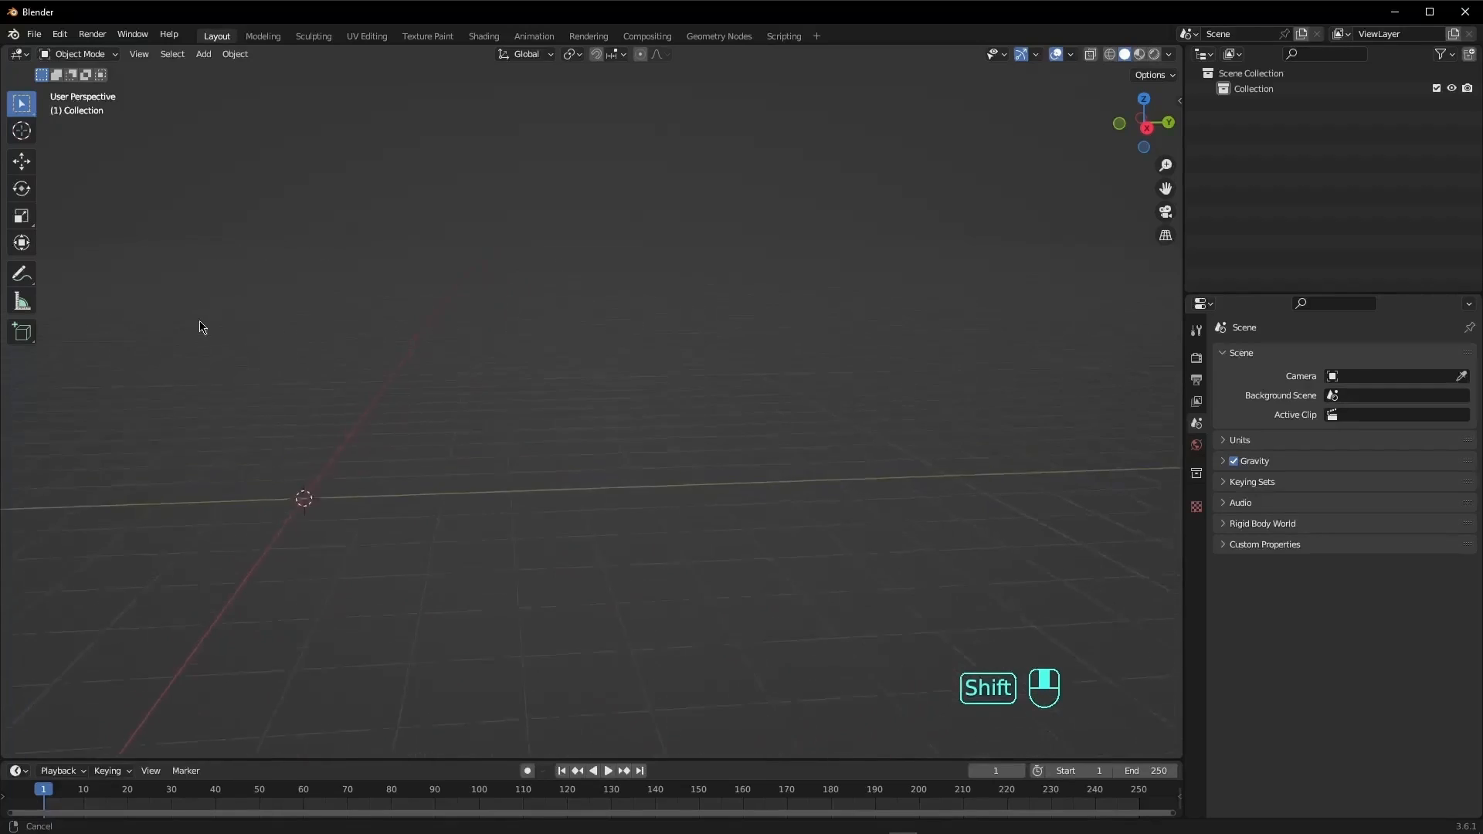
- Examine the empty 3D scene and its X, Y and Z axes from several angles
shift+middle_drag(627, 552, 630, 441)
middle_drag(629, 440, 670, 529)
shift+middle_drag(671, 529, 595, 432)
middle_drag(595, 433, 730, 514)
shift+middle_drag(730, 513, 705, 463)
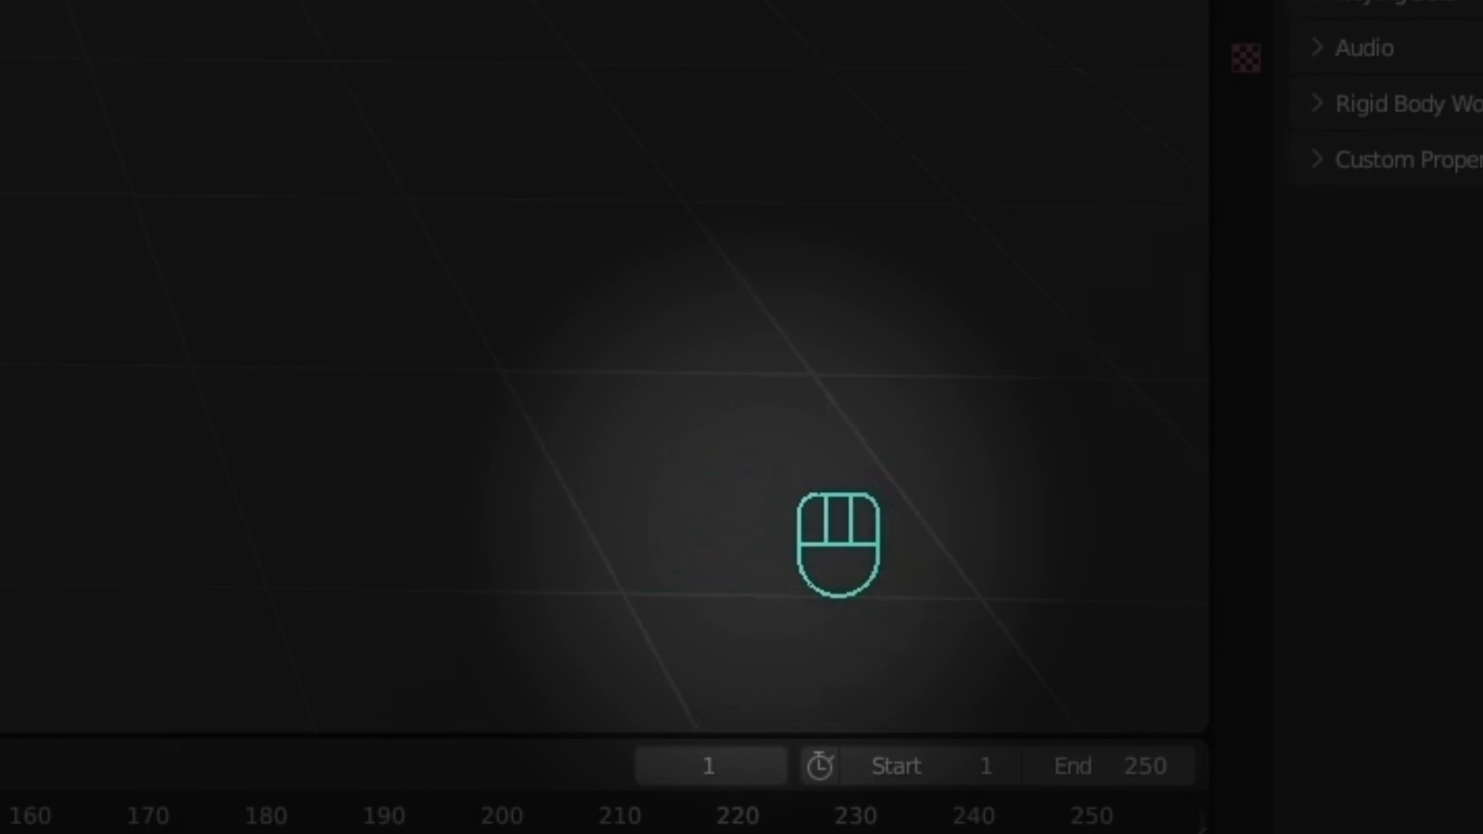
shift+middle_drag(424, 311, 8, 100)
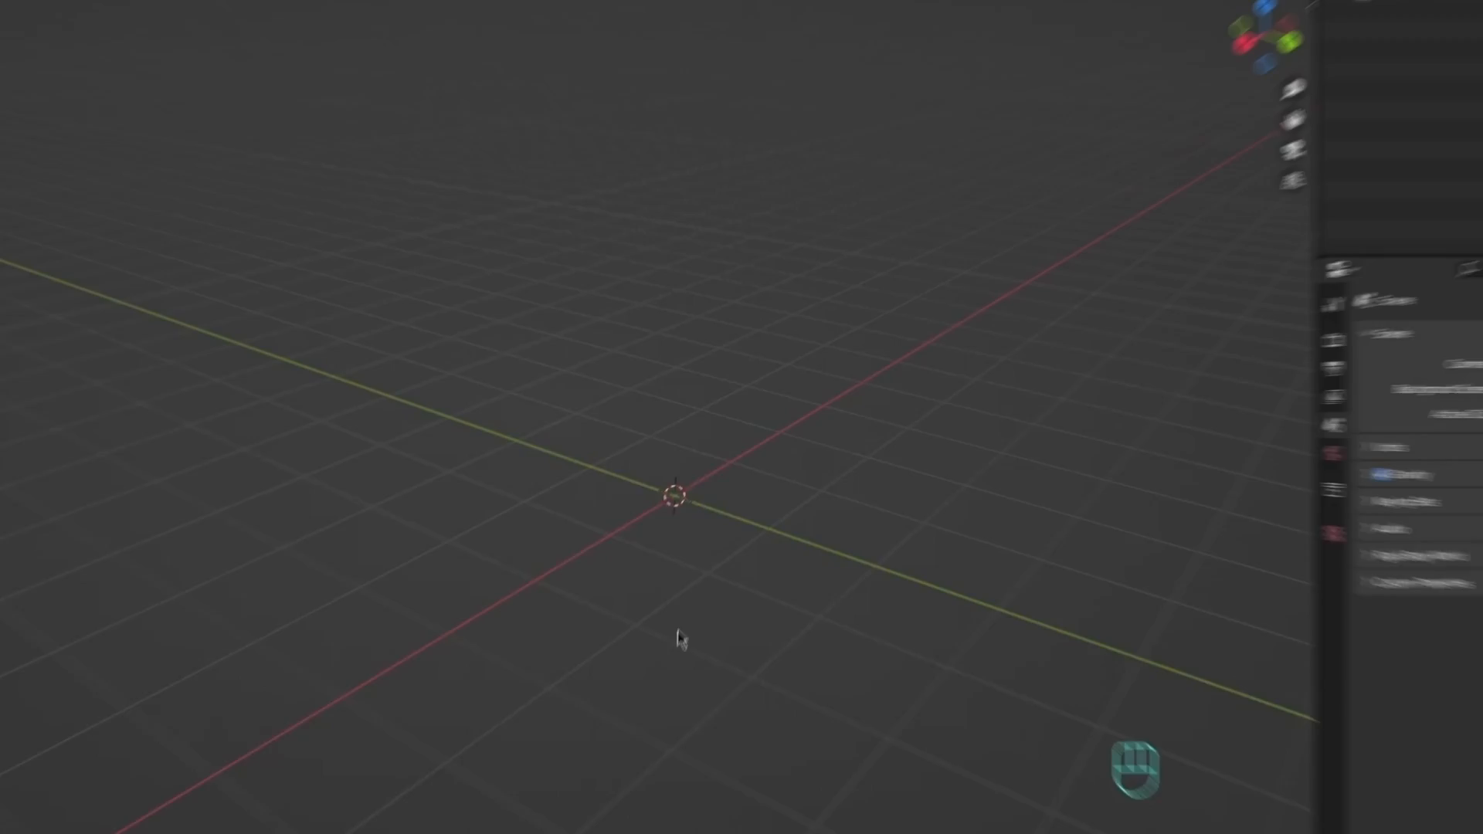
middle_drag(693, 587, 655, 564)
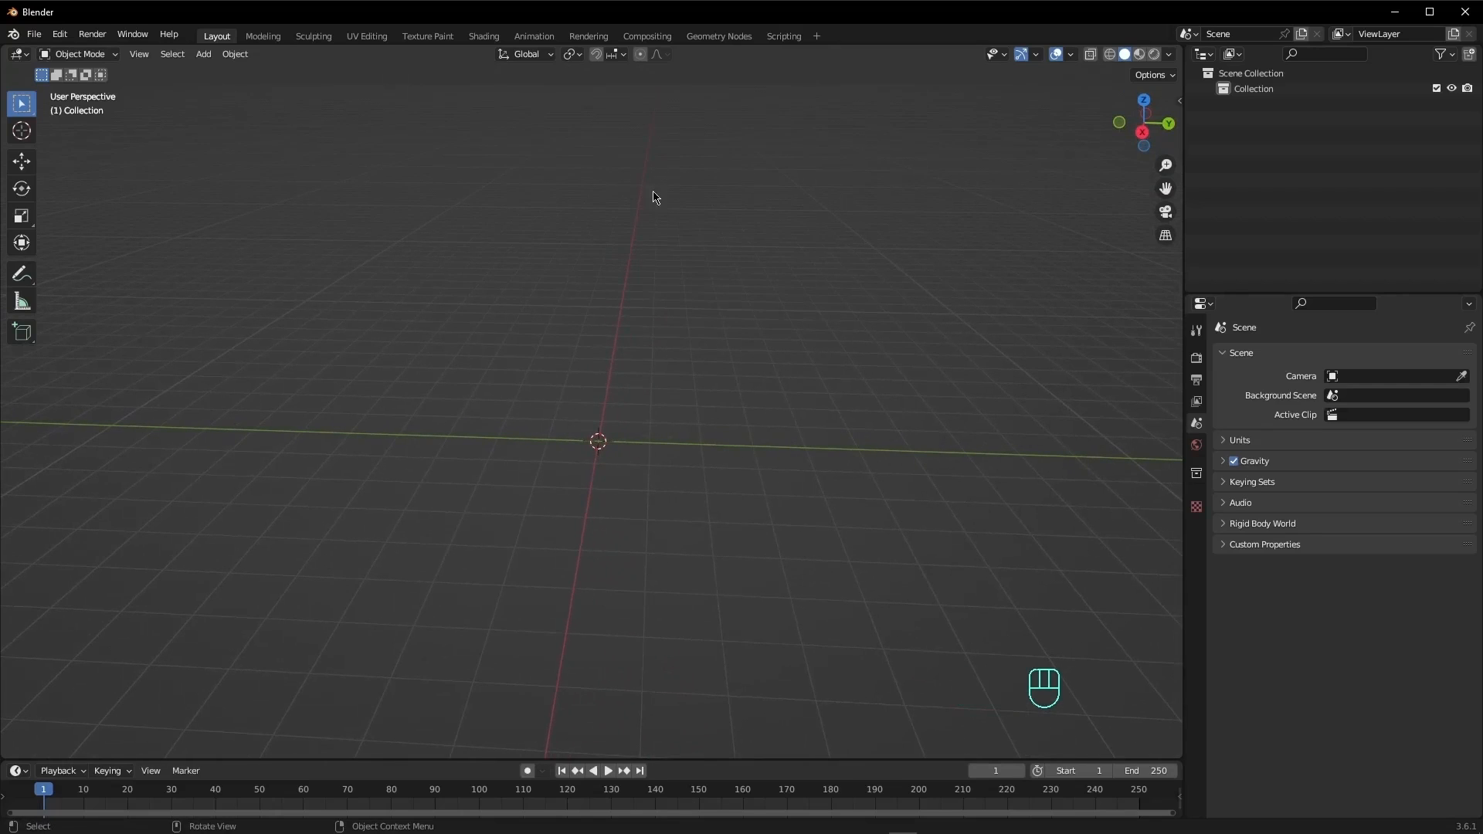
key(x)
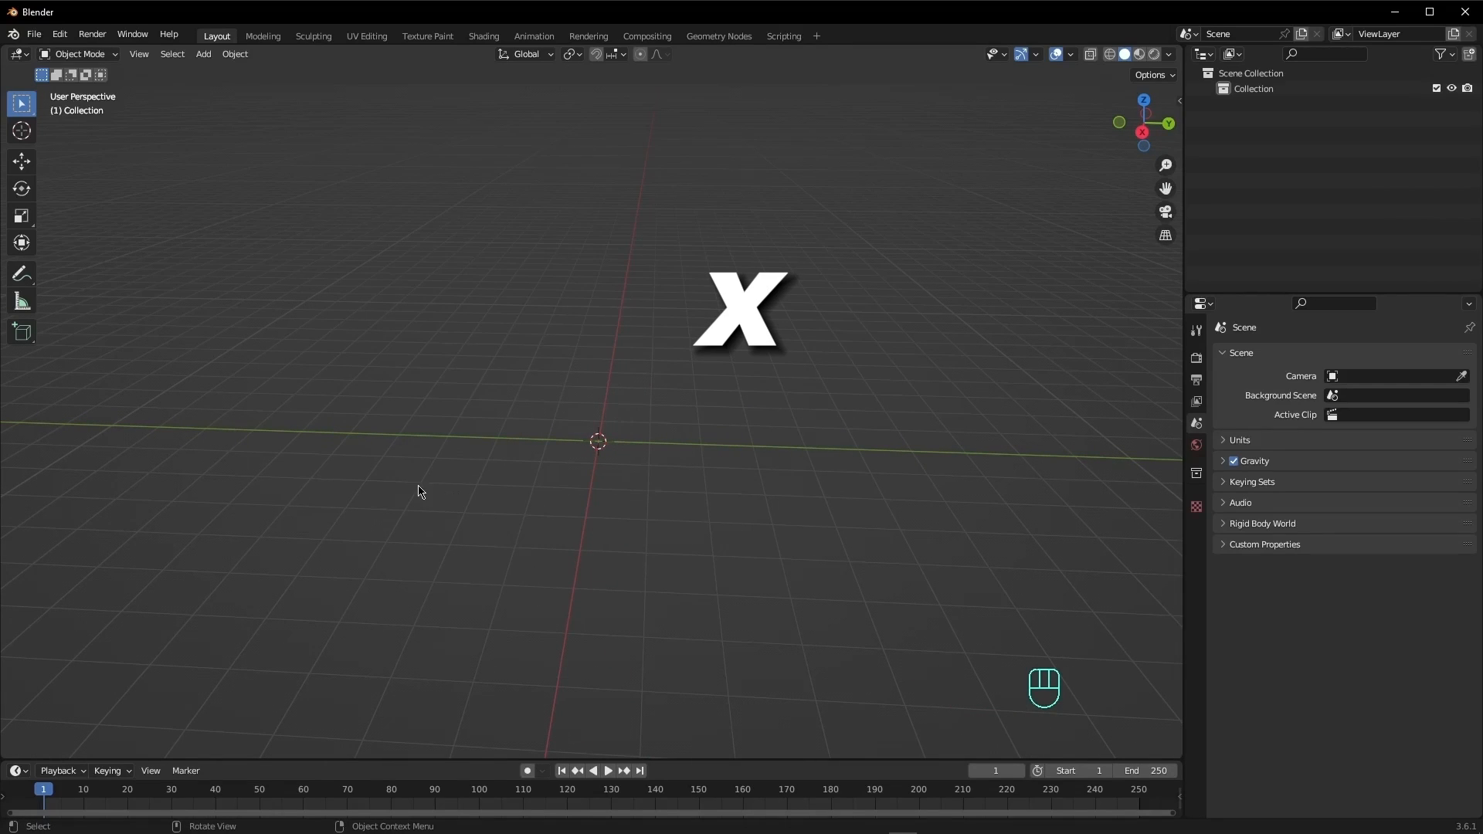
key(y)
middle_drag(731, 454, 658, 485)
key(z)
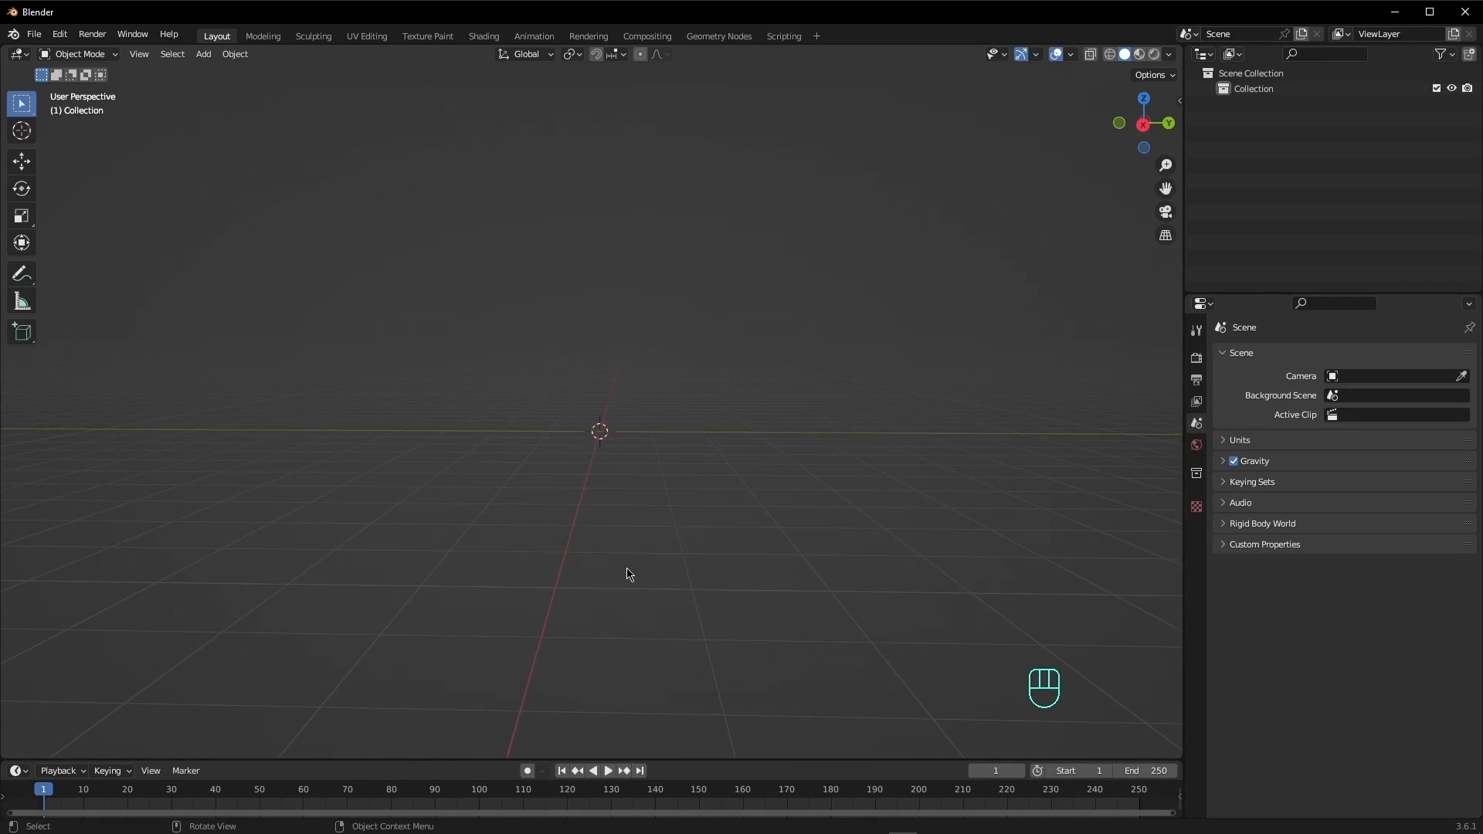
middle_drag(606, 612, 371, 463)
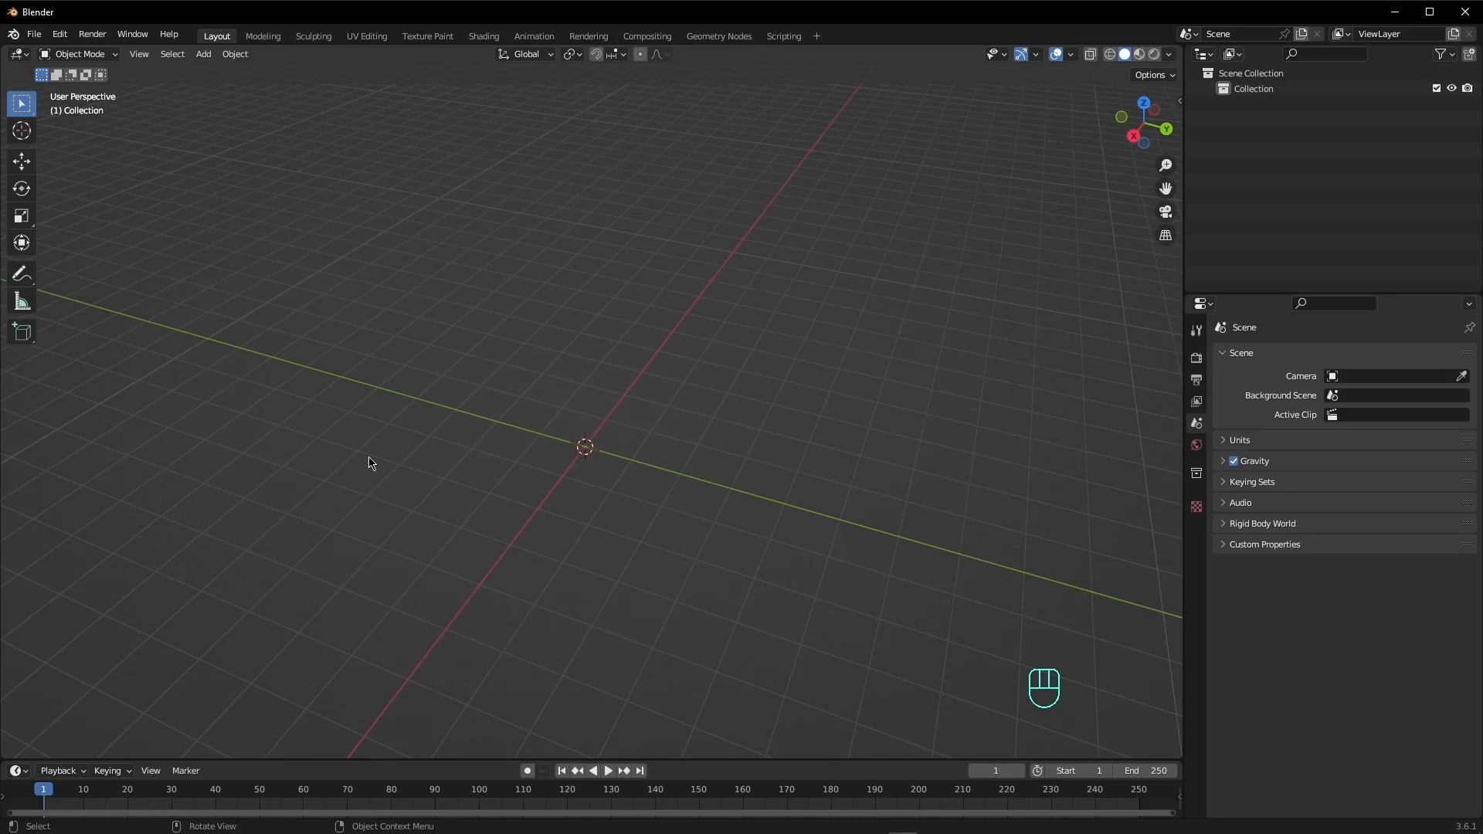
shift+middle_drag(454, 433, 390, 424)
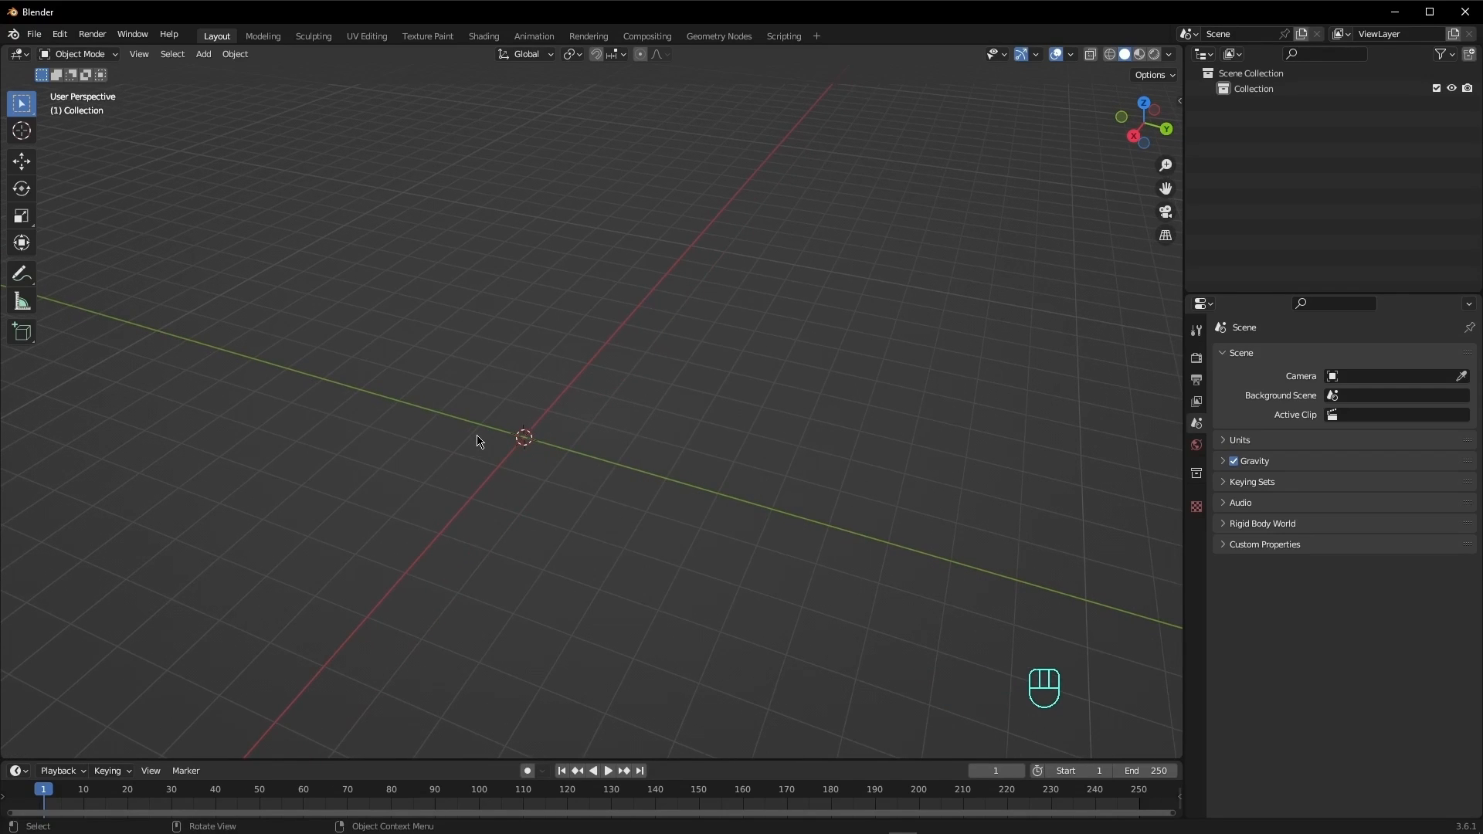
- Try out the plane and UV sphere mesh primitives in the scene, and scale the sphere
key(shift+a)
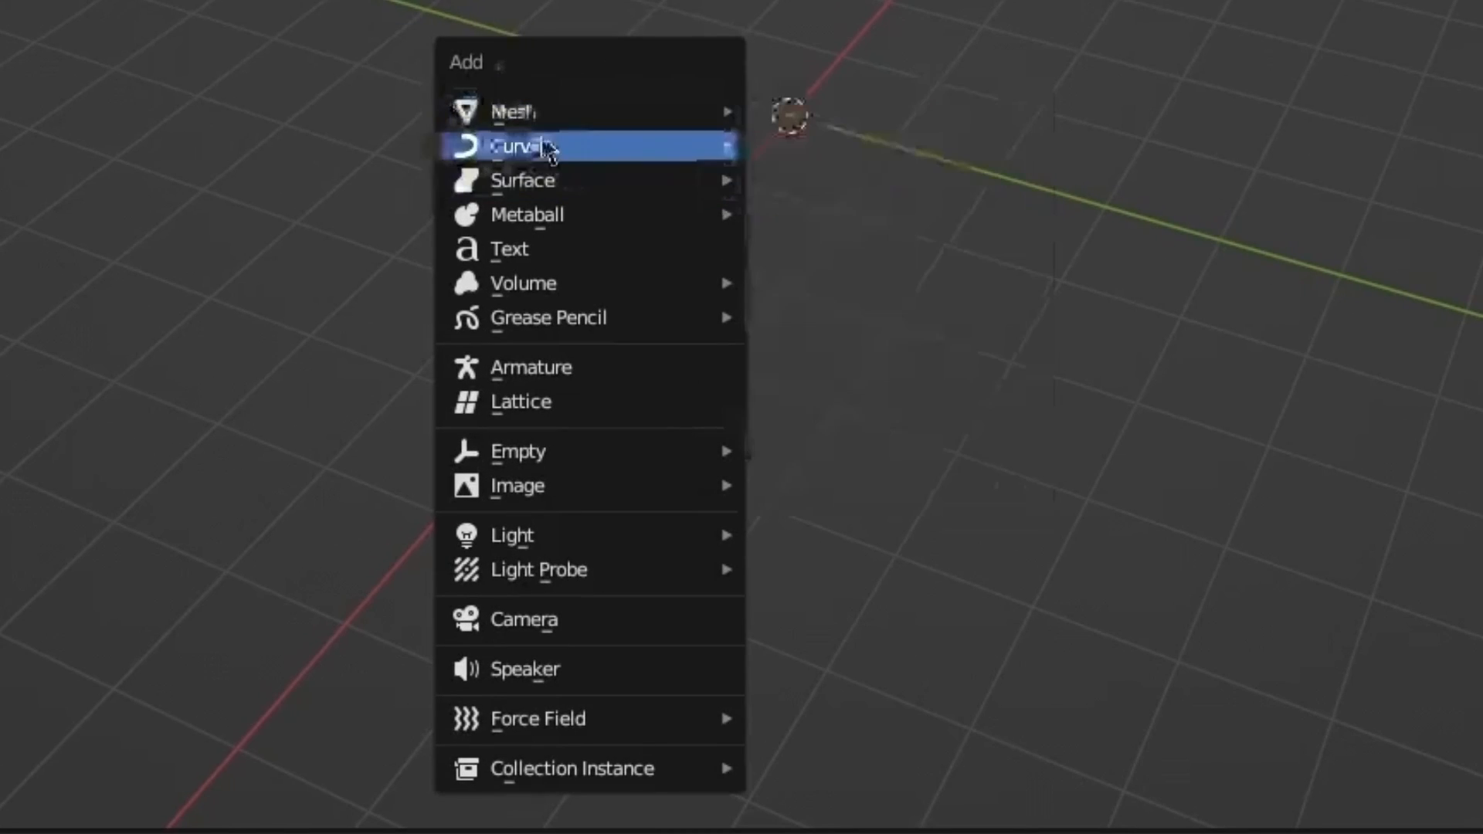
mouse_move(406, 432)
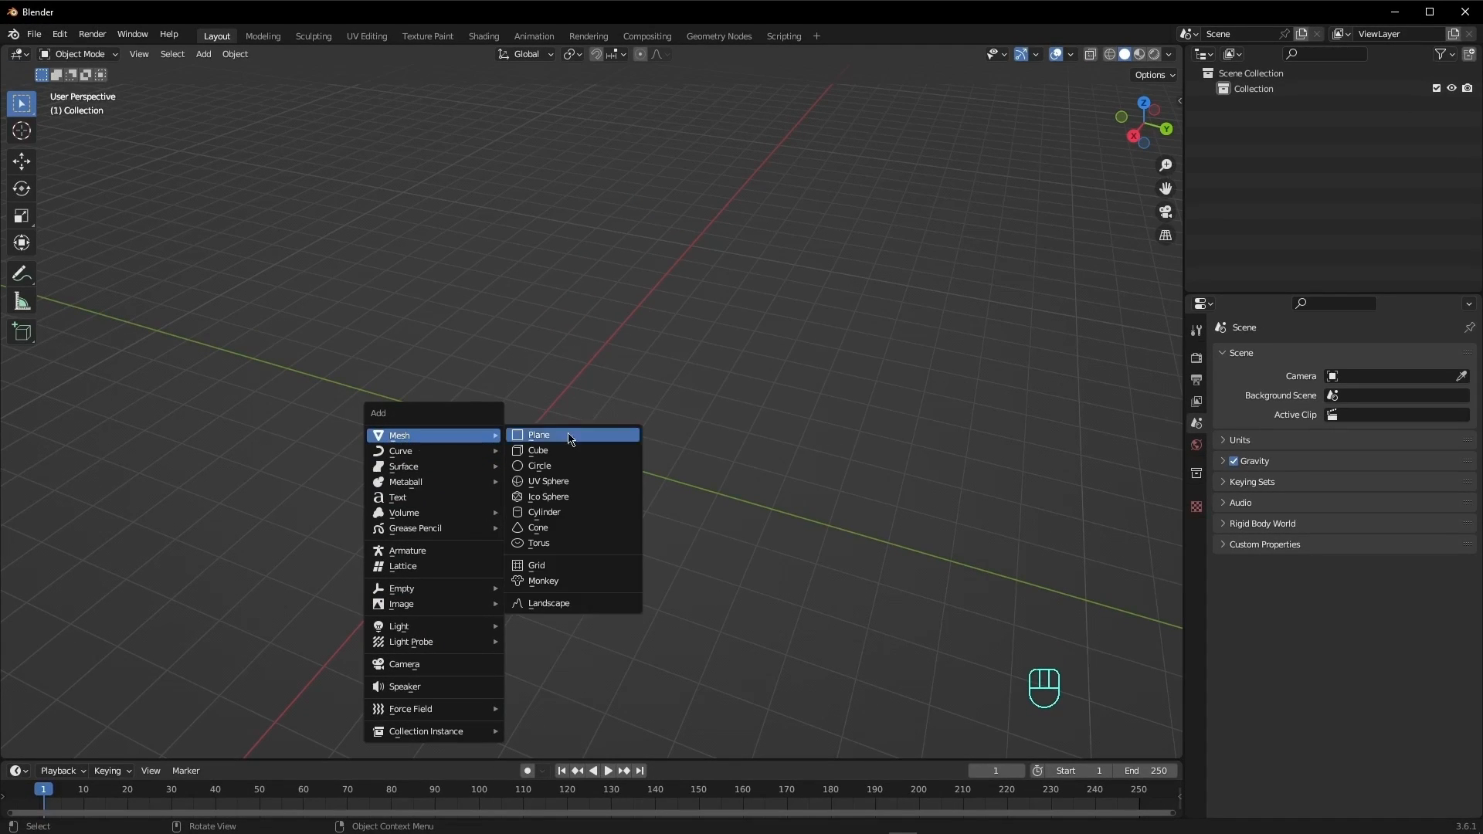
mouse_move(443, 438)
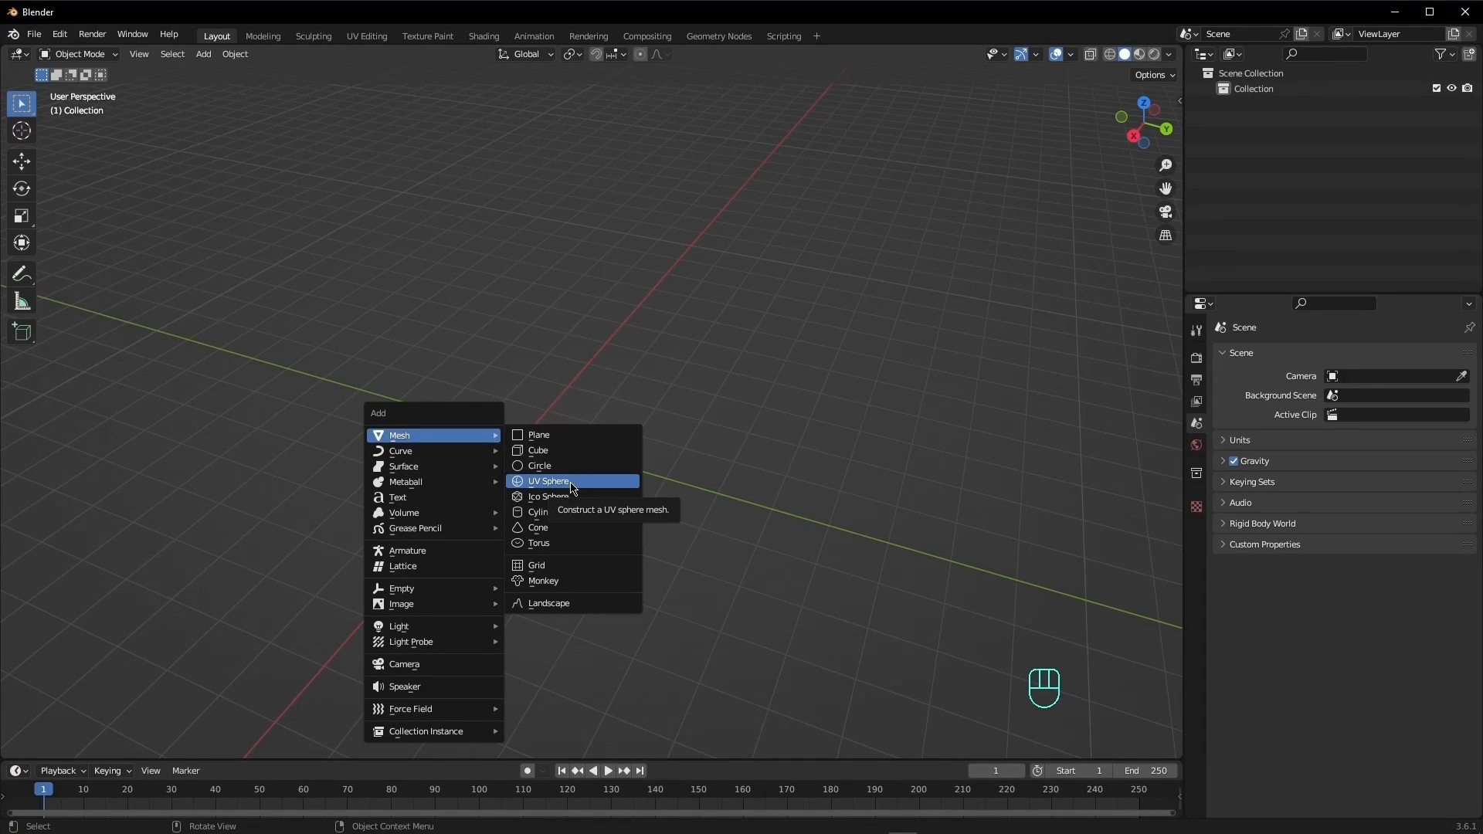
click(575, 437)
shift+middle_drag(575, 437, 675, 452)
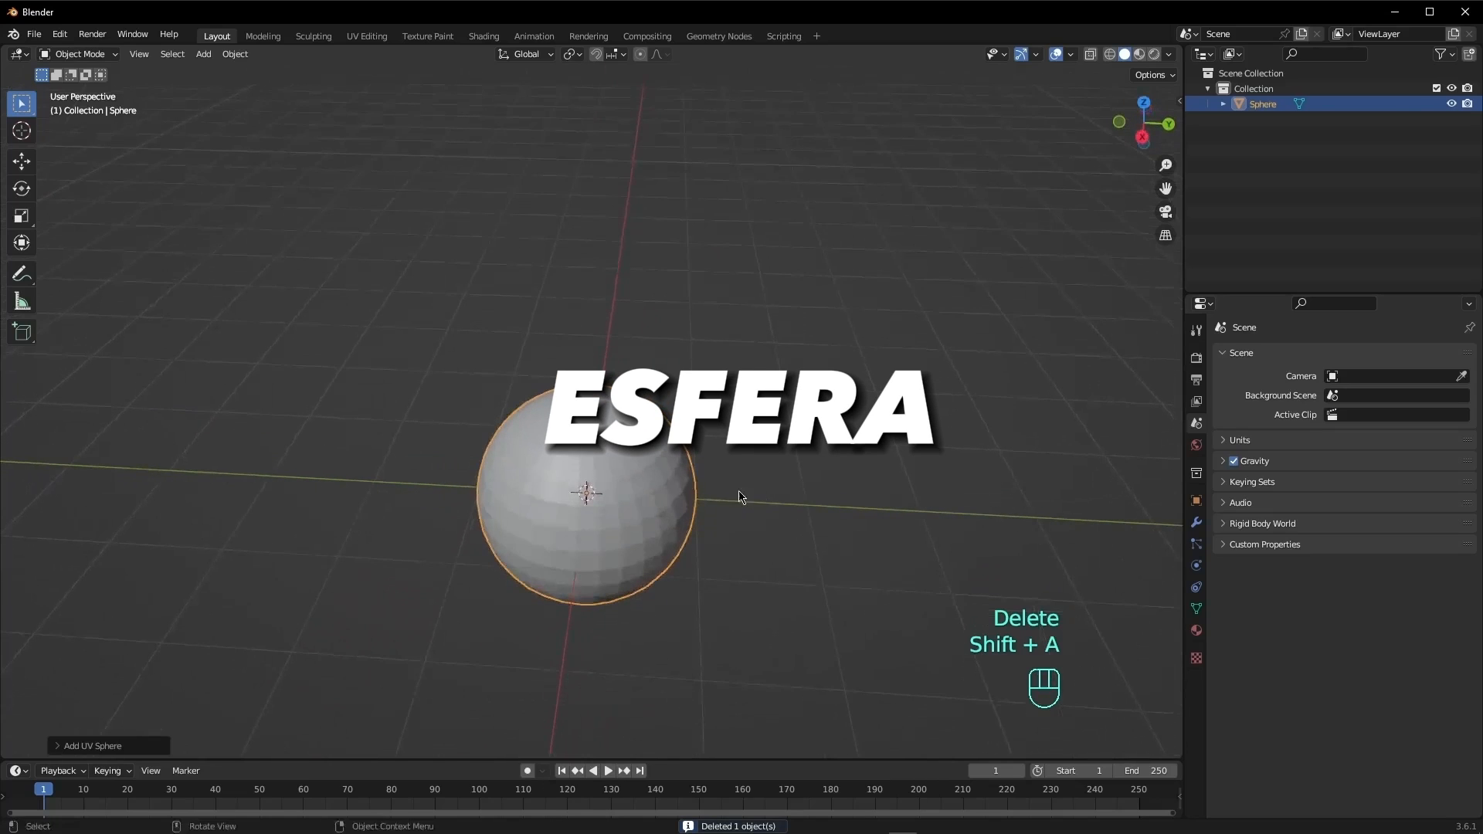
key(s)
click(746, 488)
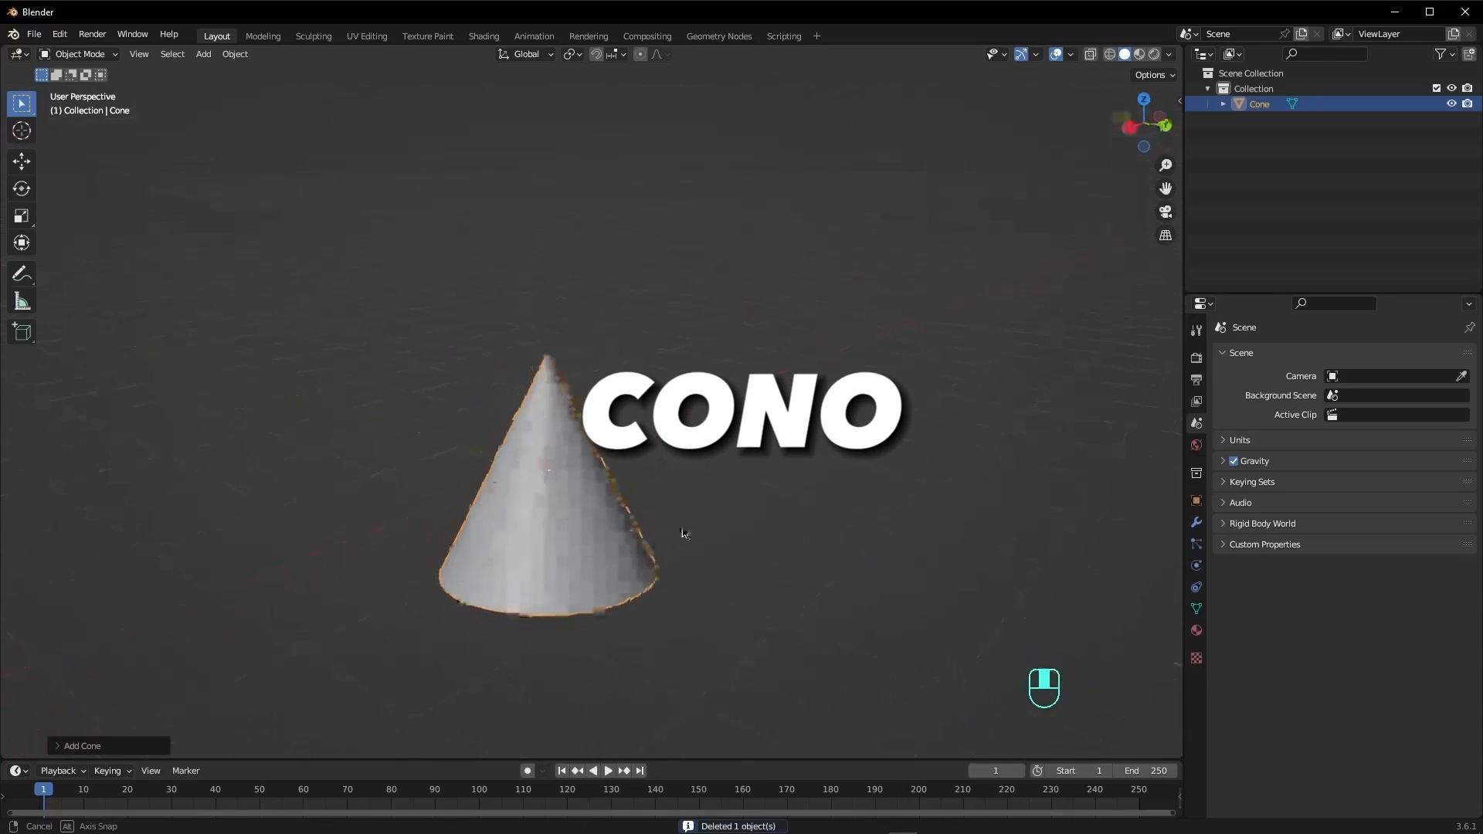
- Delete the cone and add a Monkey mesh in its place
key(Delete)
key(shift+a)
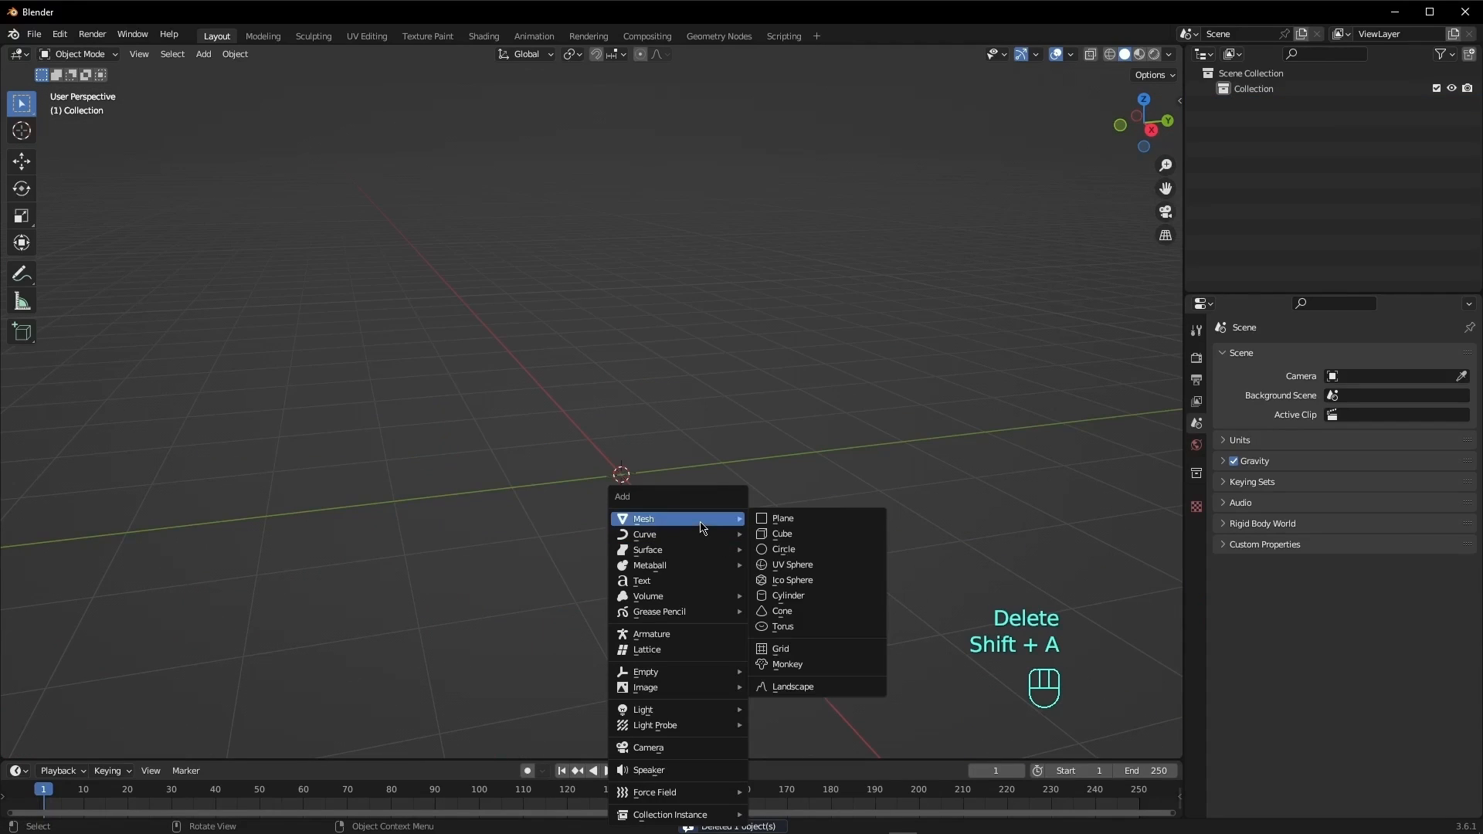
click(782, 664)
middle_drag(710, 590, 595, 531)
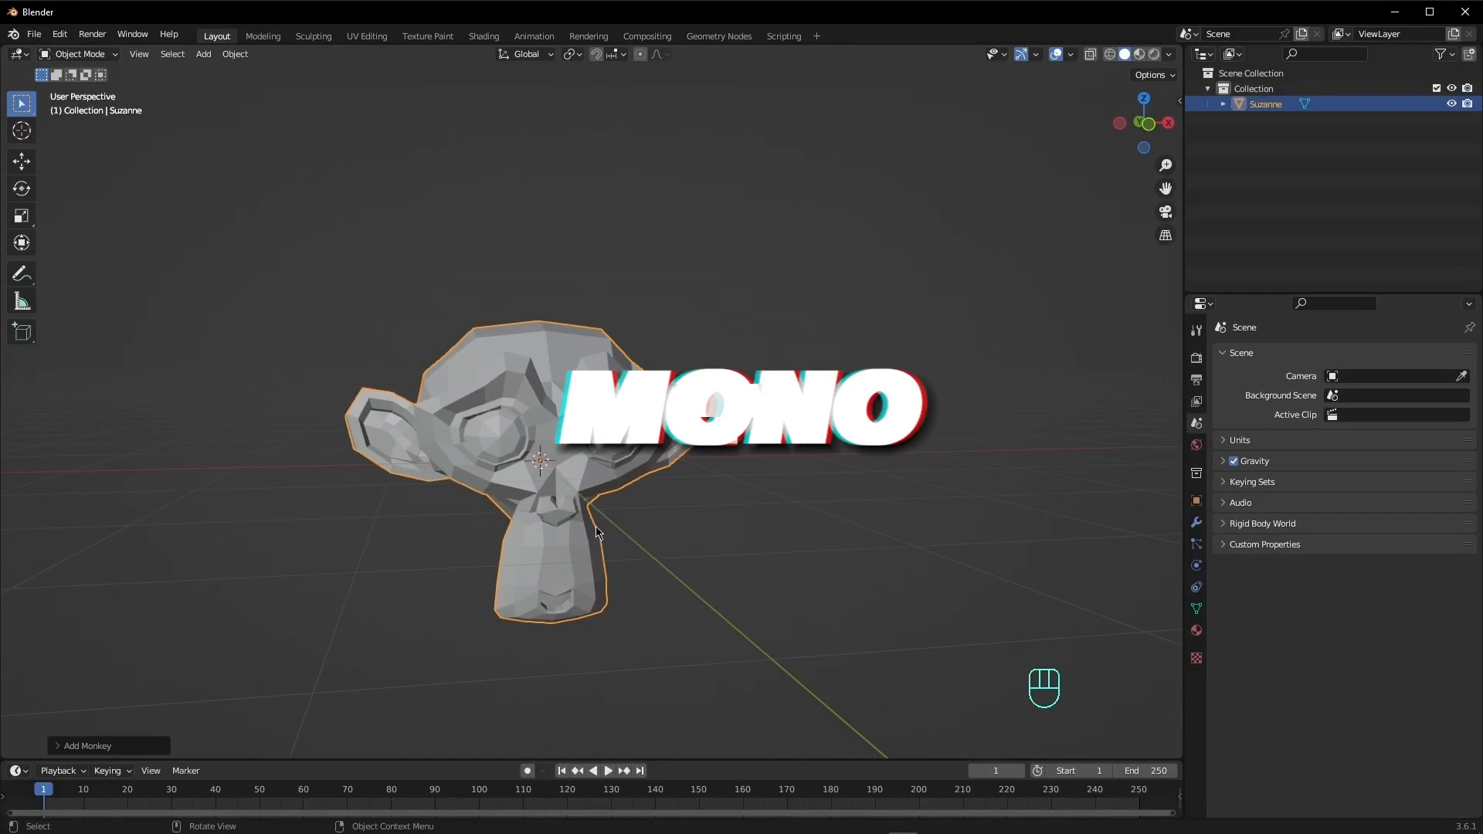
- Delete the monkey and add a cube mesh at the scene's origin
key(Delete)
middle_drag(607, 460, 569, 490)
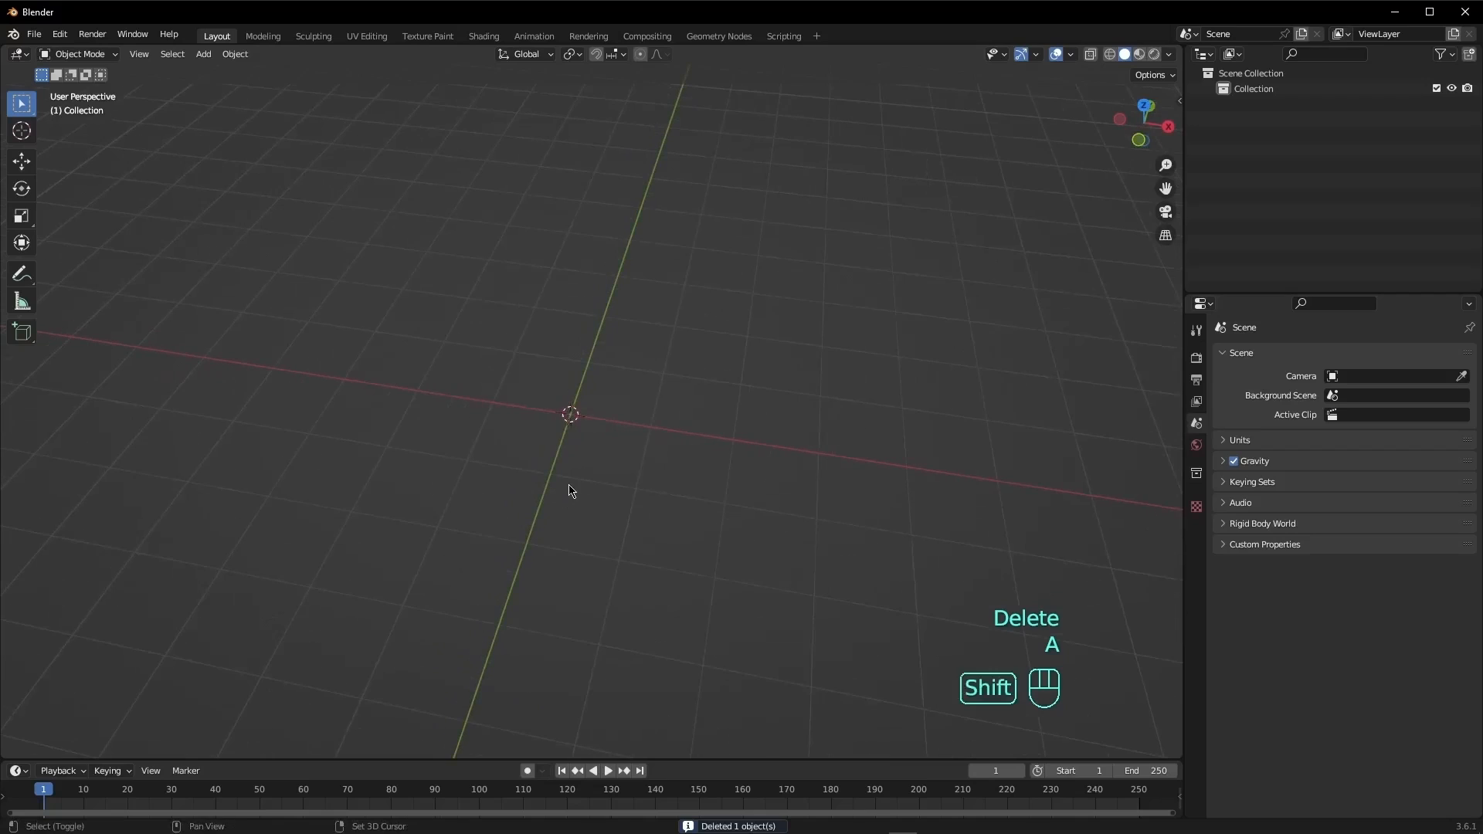
key(shift+a)
key(shift+a)
mouse_move(509, 383)
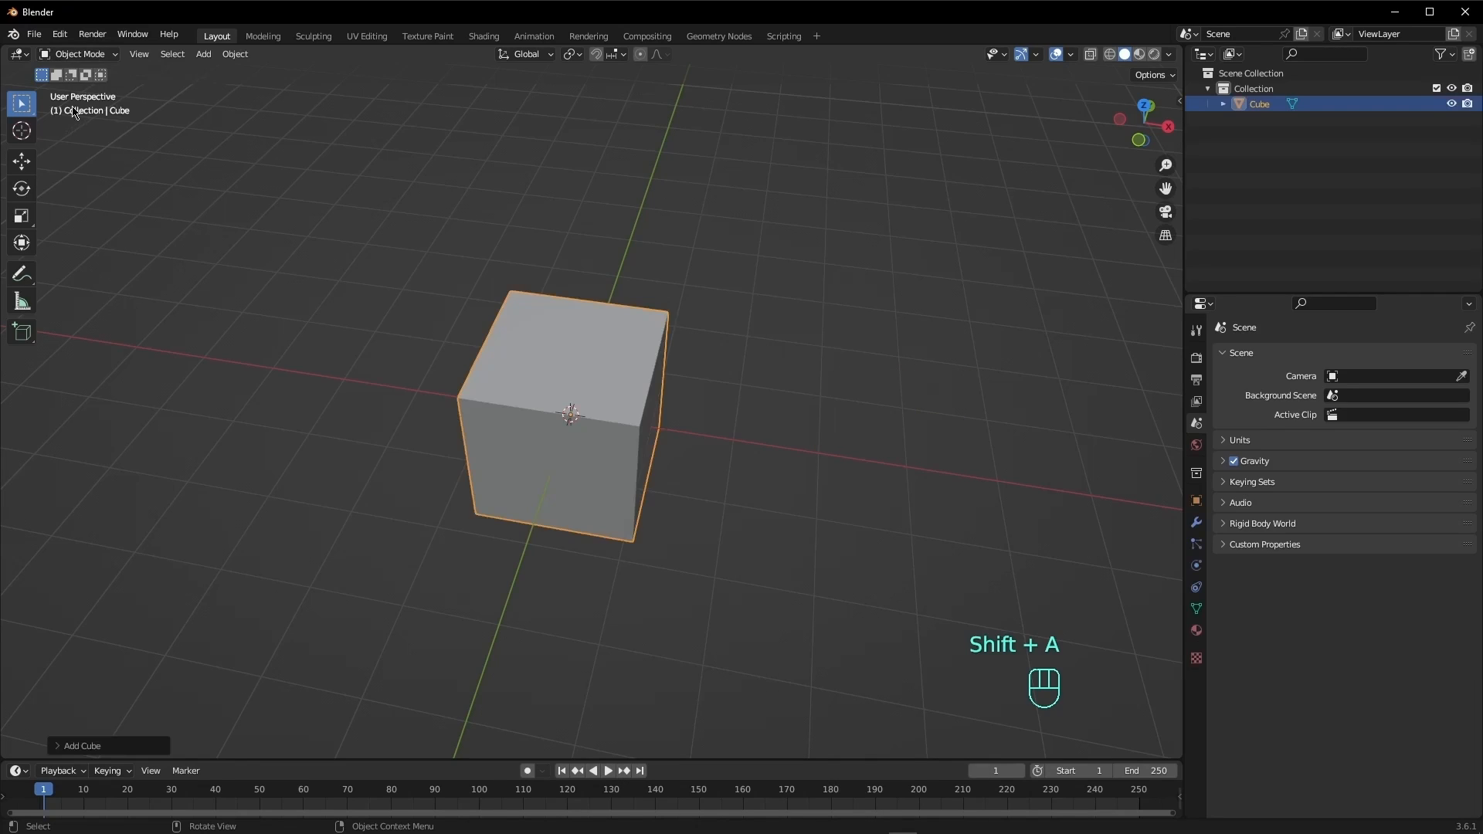
click(89, 54)
- Try moving the cube freely from two different viewing angles, undoing each move
middle_drag(549, 372, 573, 351)
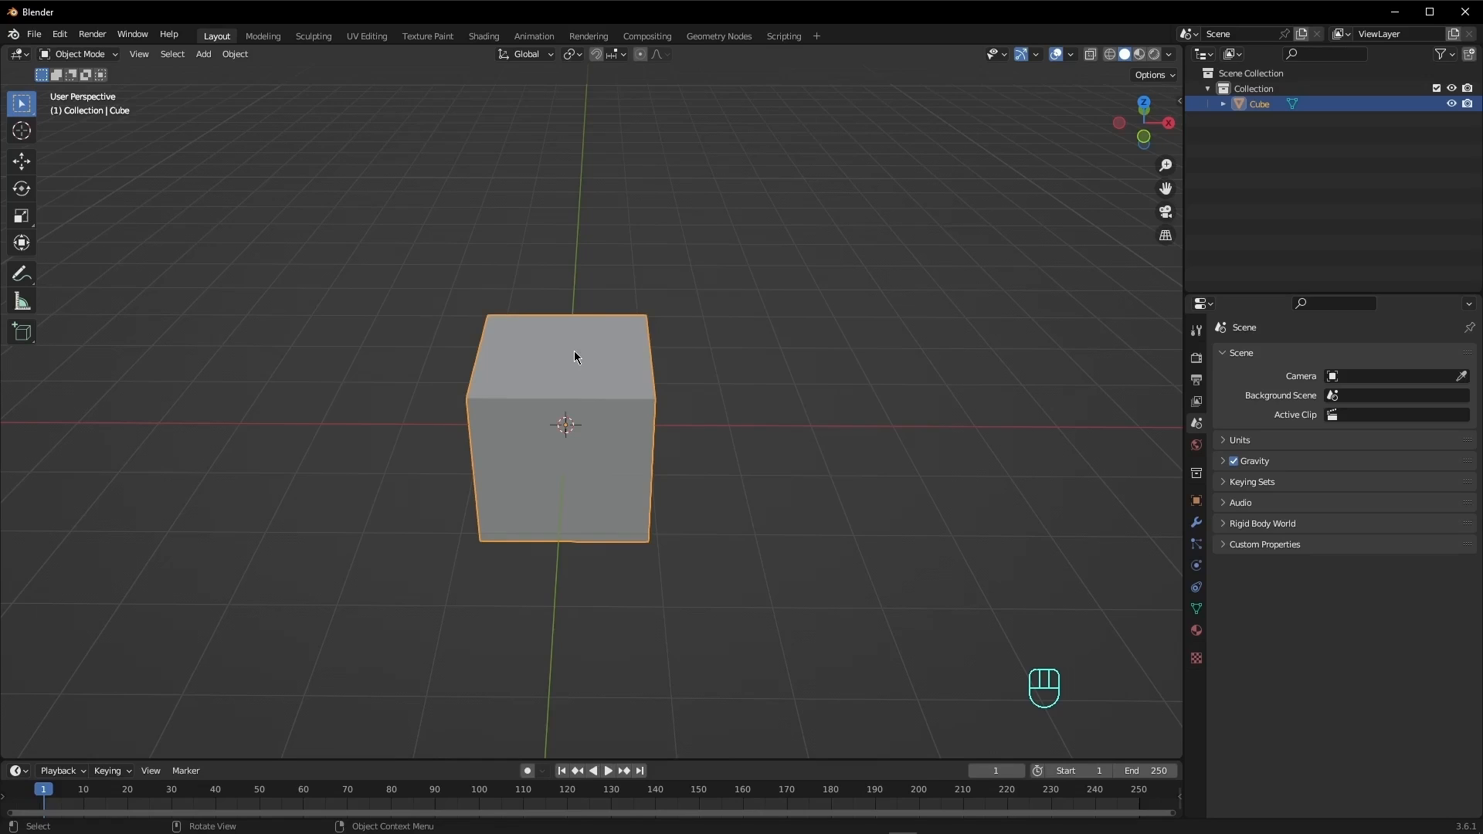
key(g)
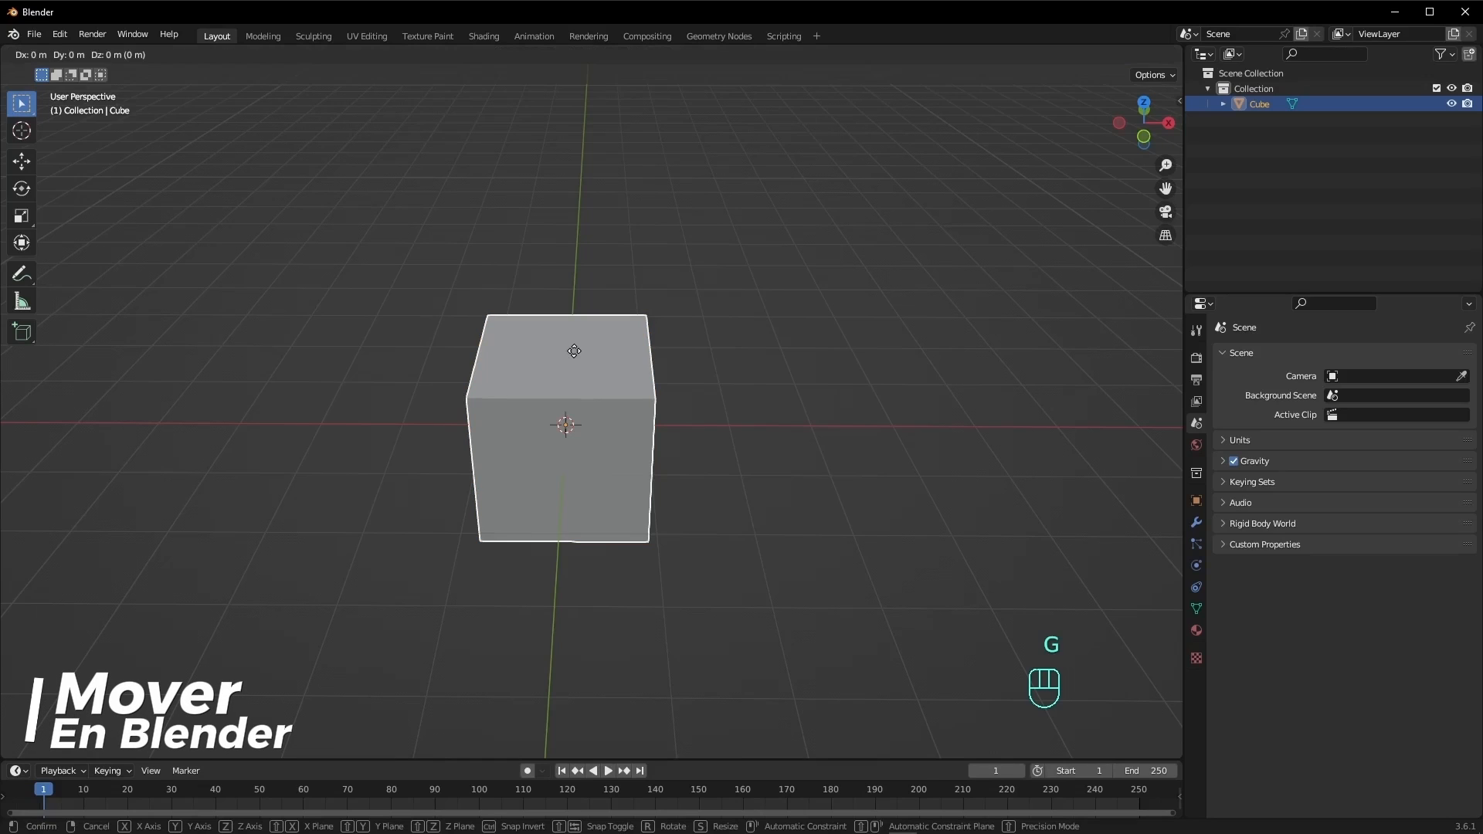
key(g)
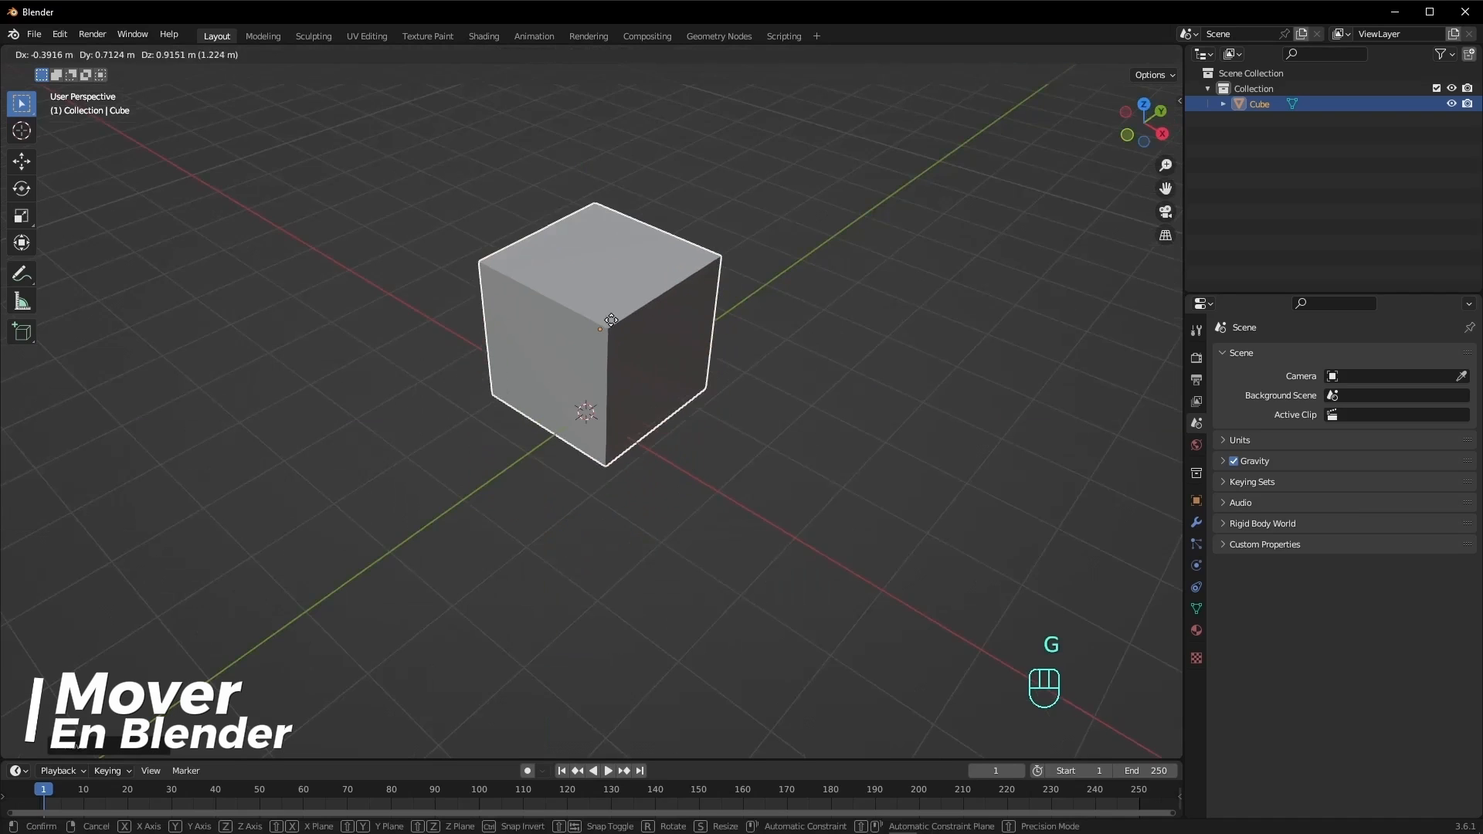
click(563, 365)
key(ctrl+z)
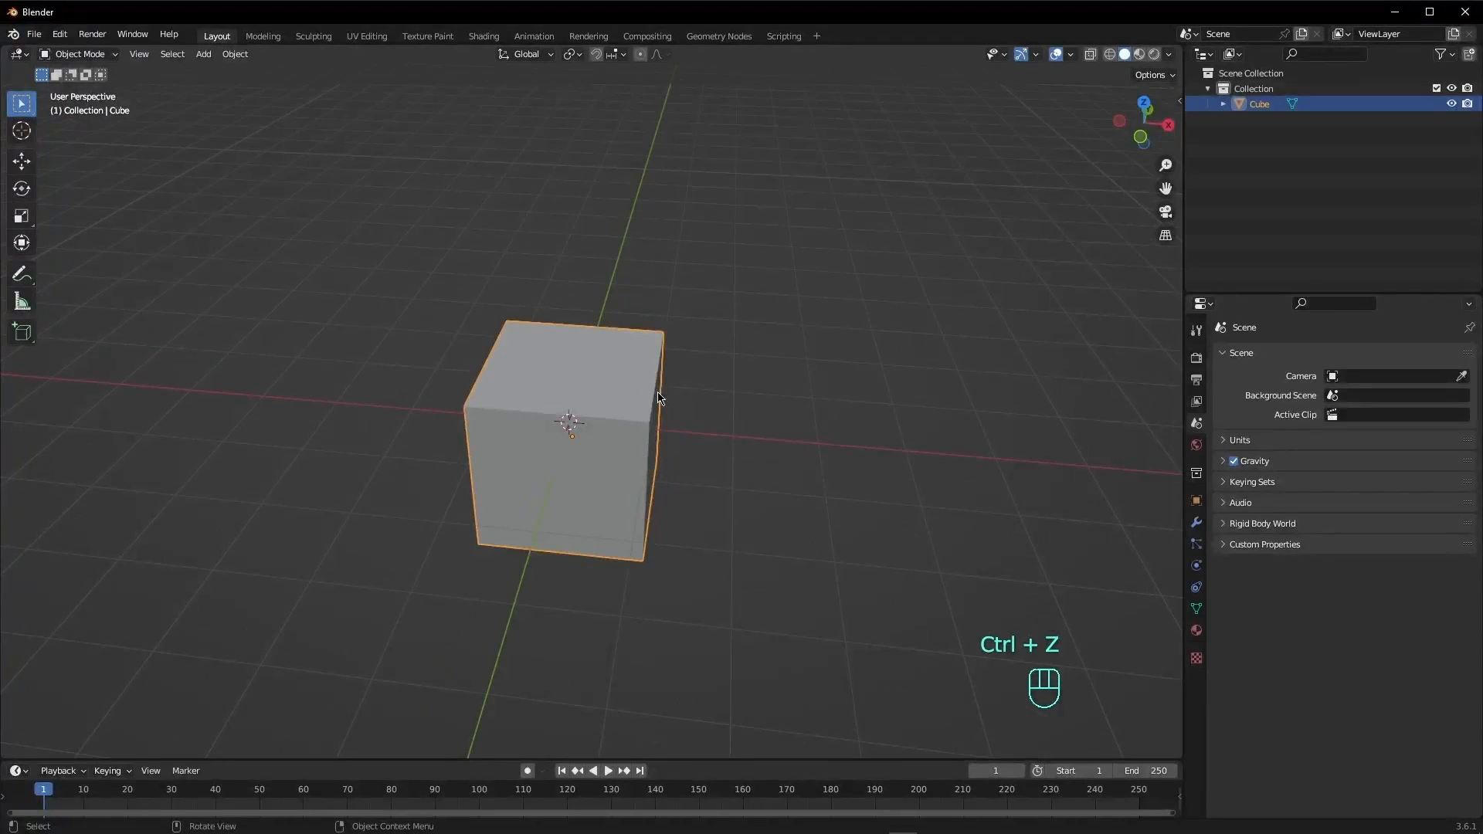
middle_drag(657, 394, 581, 323)
key(g)
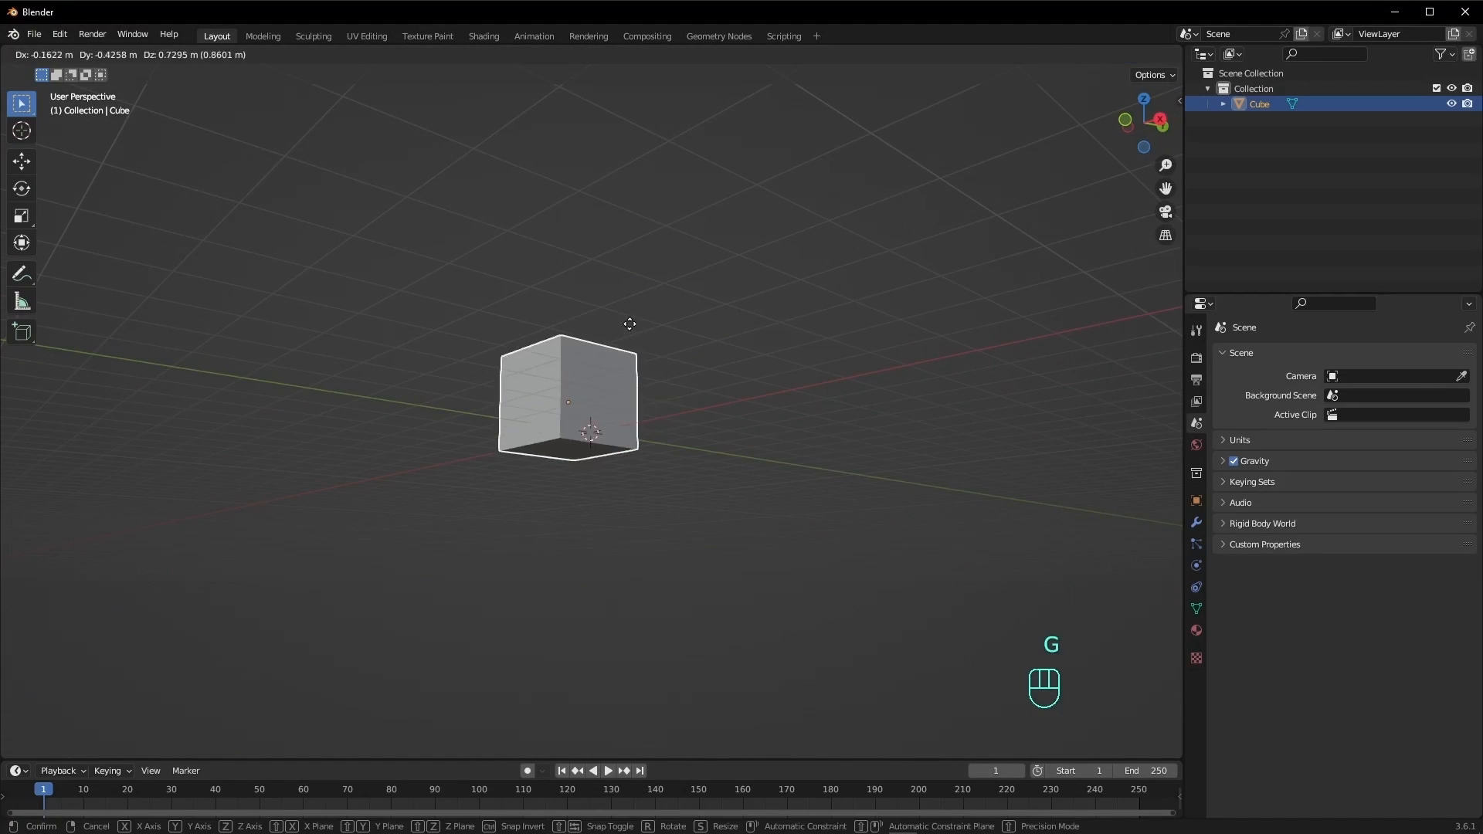
click(556, 285)
key(ctrl+z)
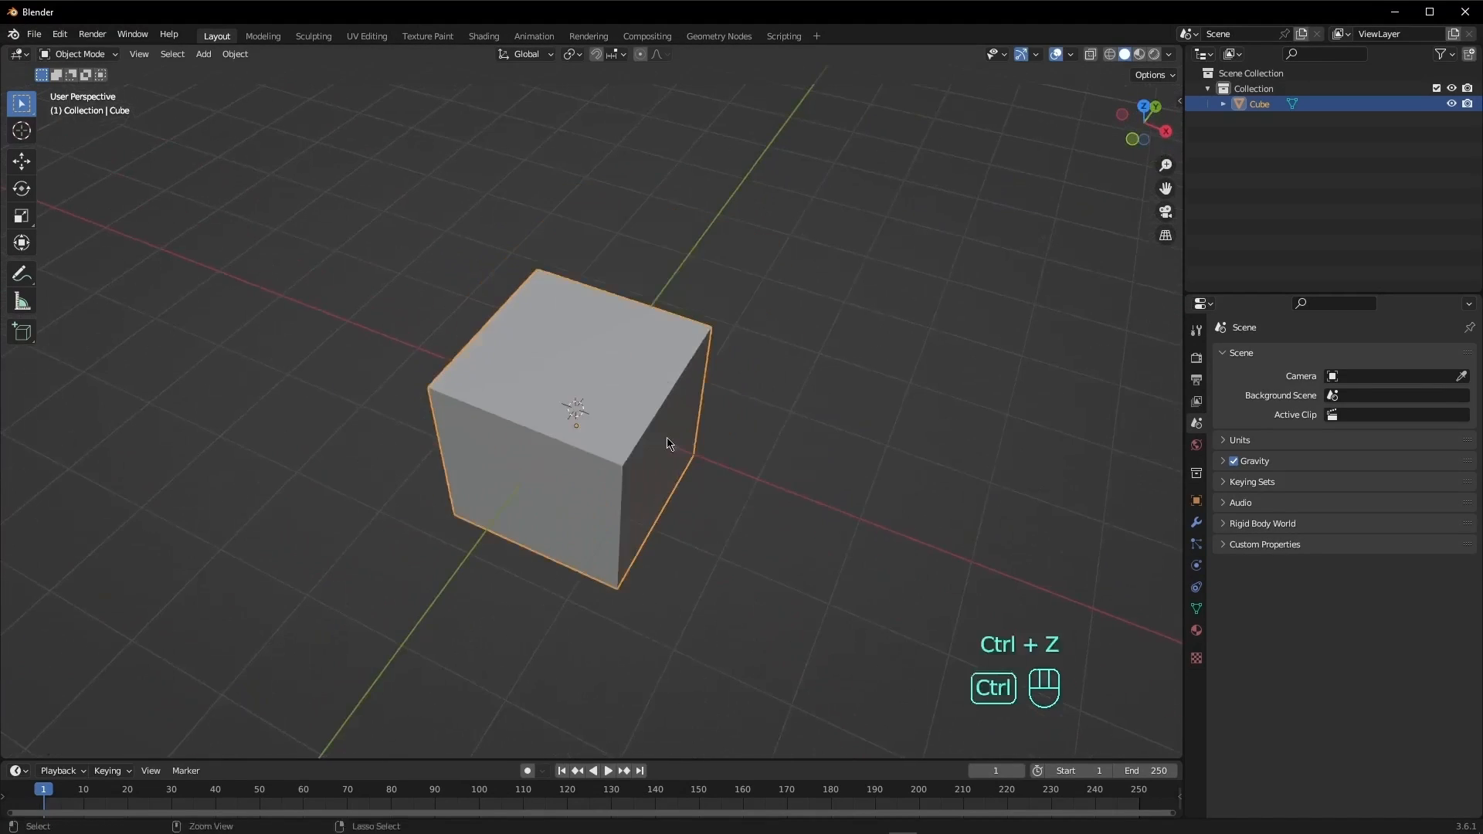
- Try moving the cube along the X axis only, and undo the move
scroll(669, 440, down, 3)
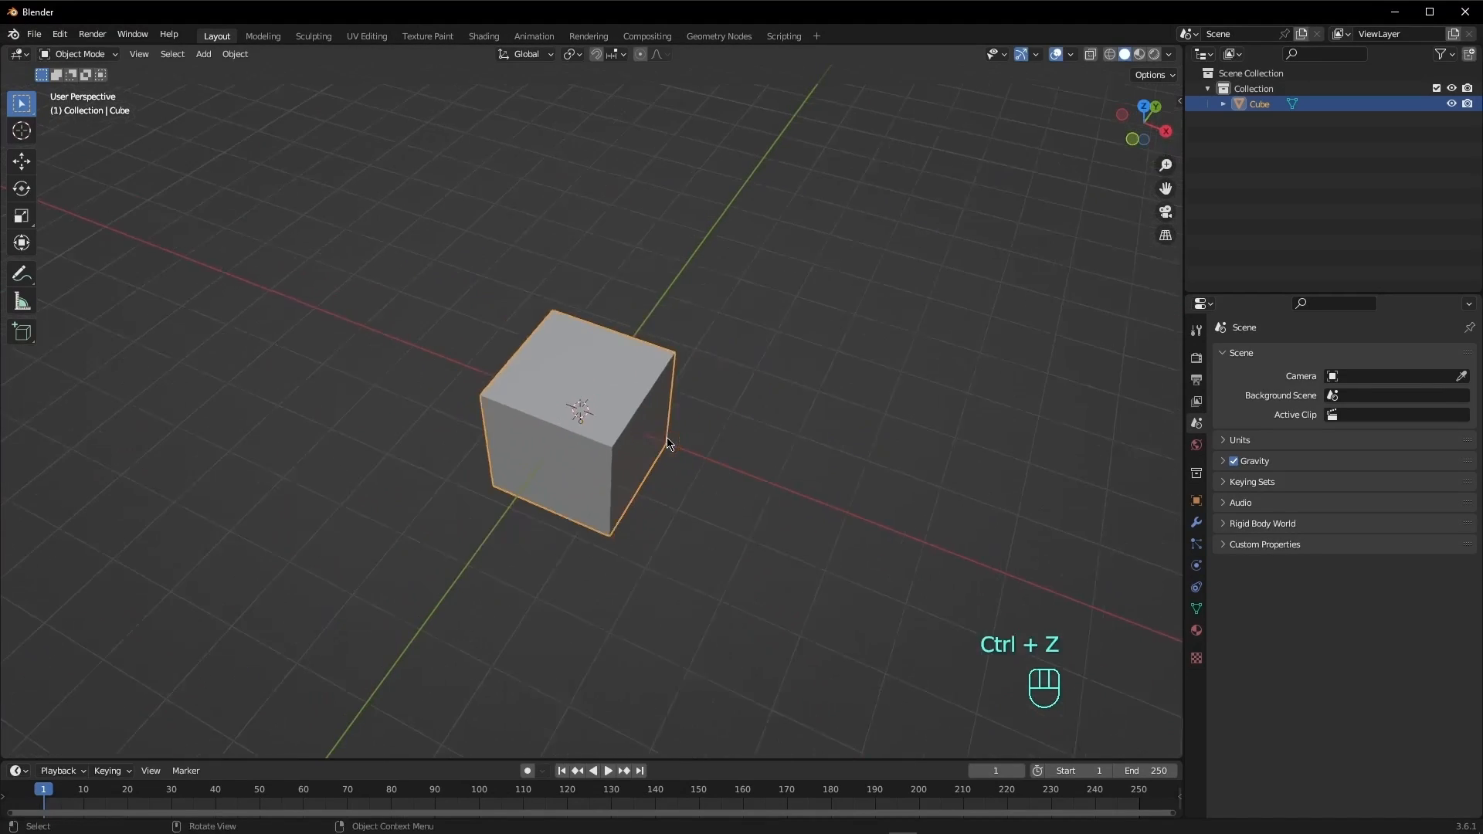
scroll(695, 421, up, 3)
scroll(698, 424, down, 2)
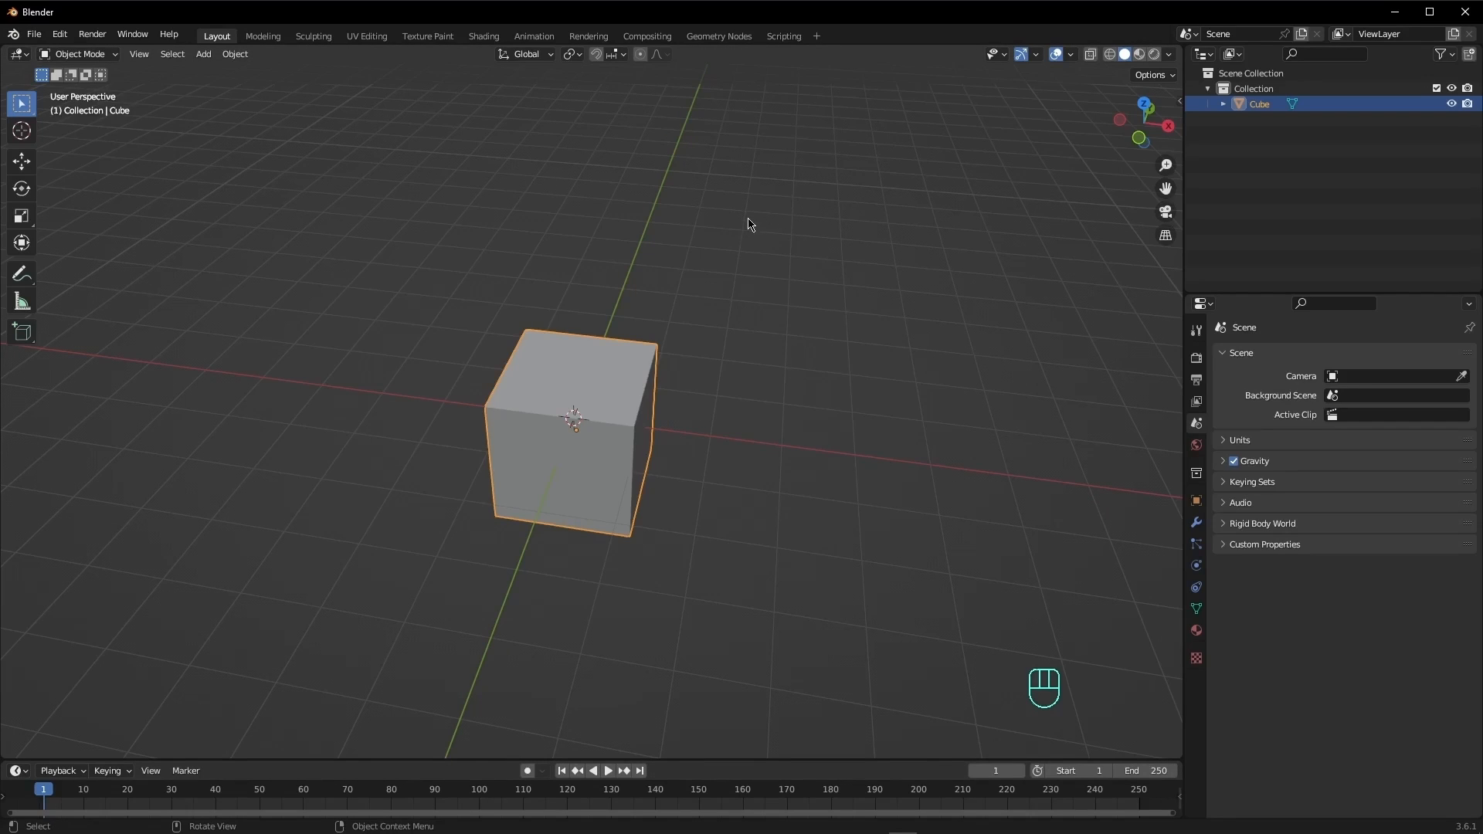
key(g)
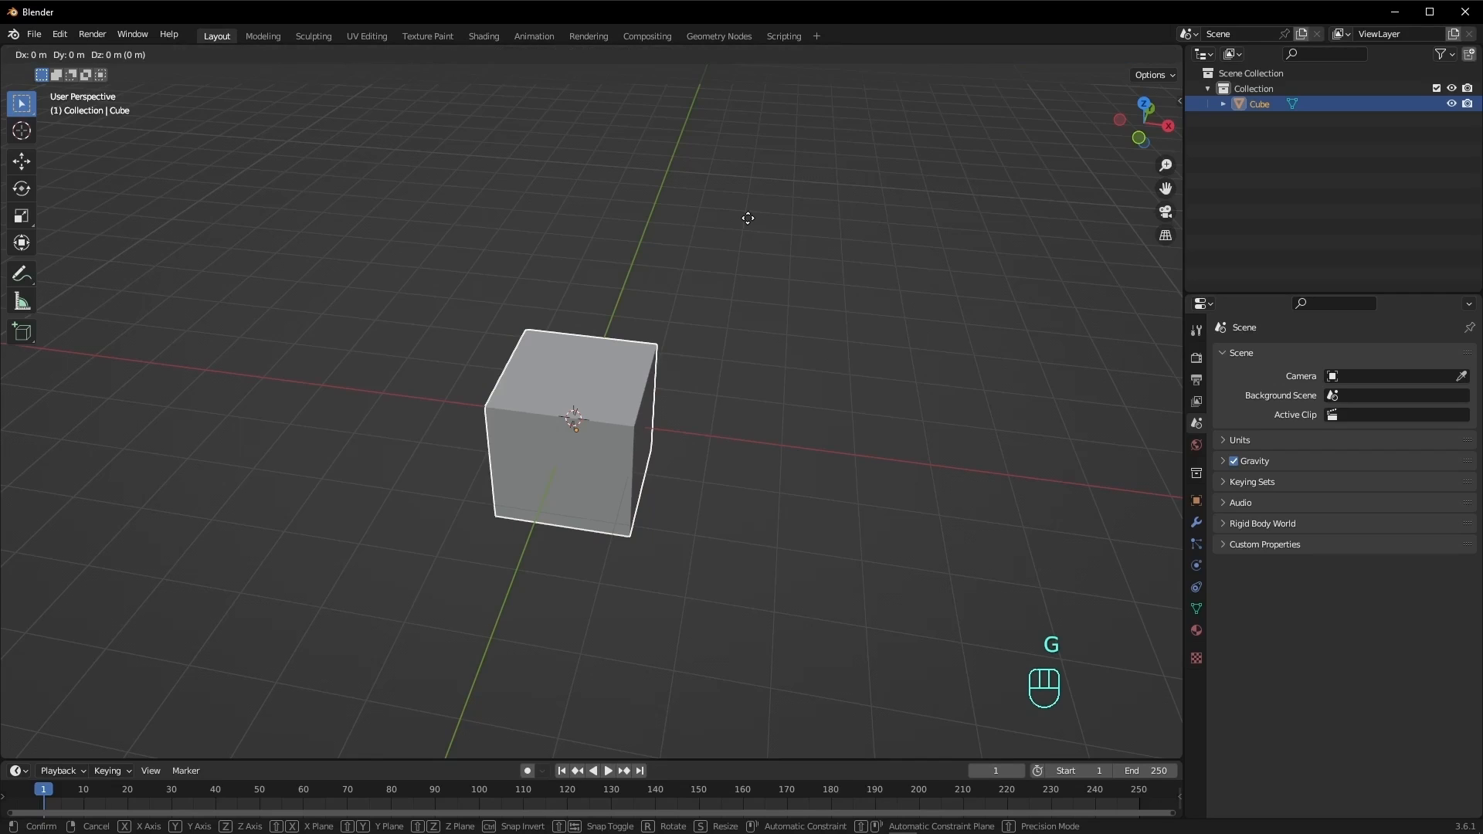
key(x)
key(ctrl+z)
- Try moving the cube along the Y axis and along the Z axis, undoing each move
key(g)
key(y)
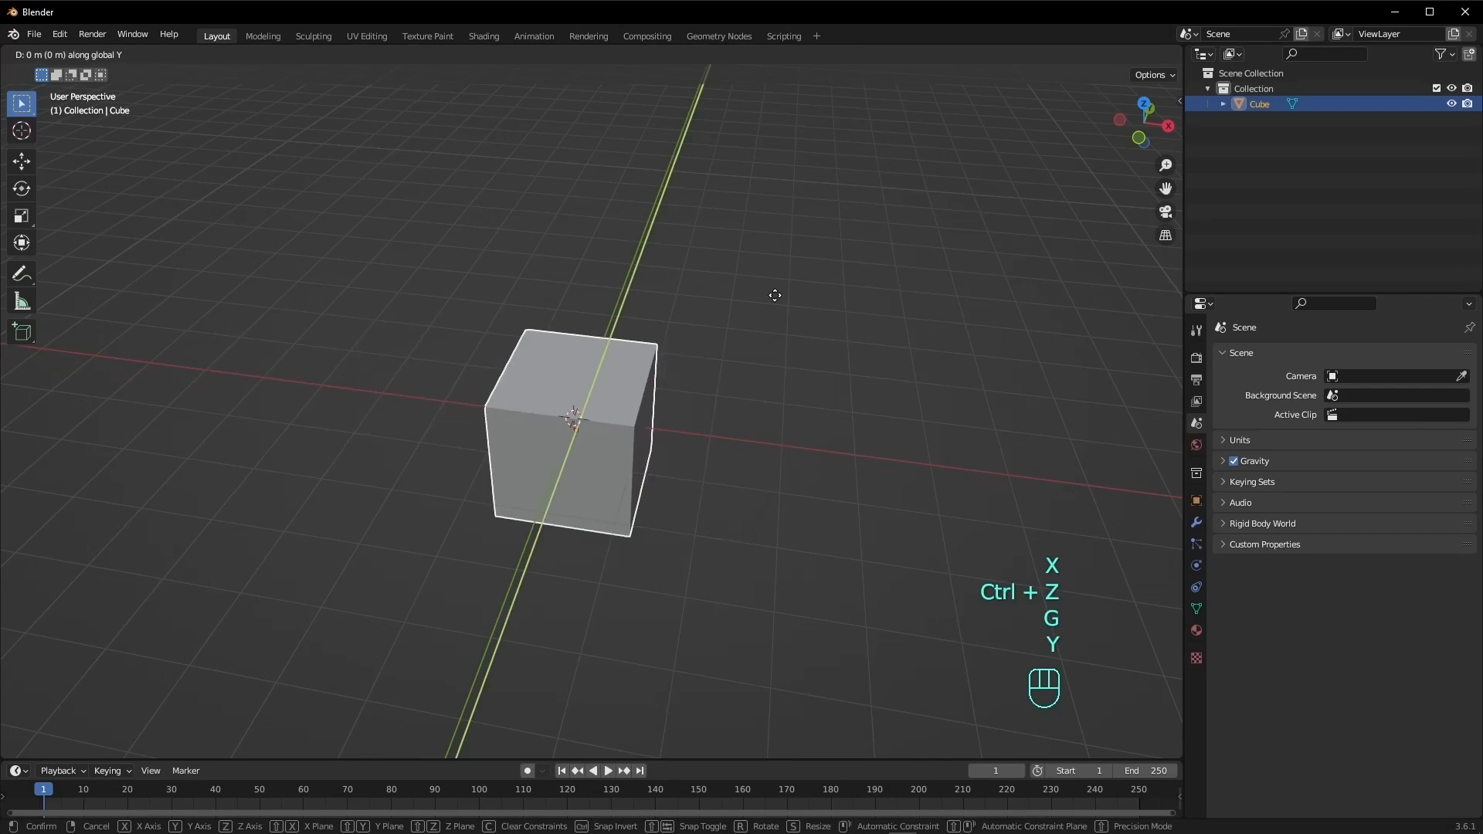
key(y)
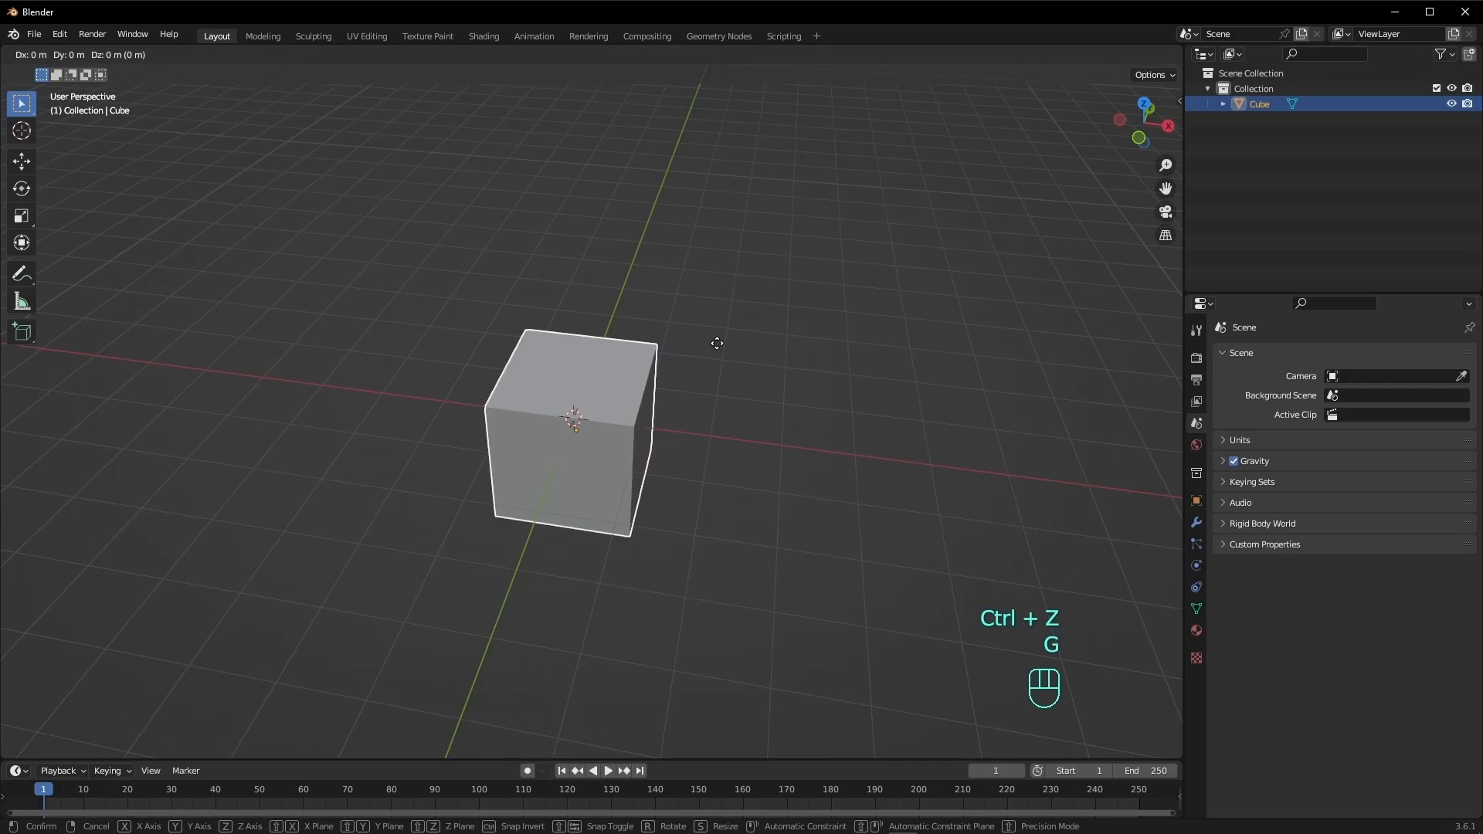
key(z)
click(721, 248)
key(ctrl+z)
- Try rotating the cube freely without an axis constraint, and undo the rotation
mouse_move(647, 412)
middle_down()
mouse_move(686, 410)
mouse_move(671, 411)
middle_up()
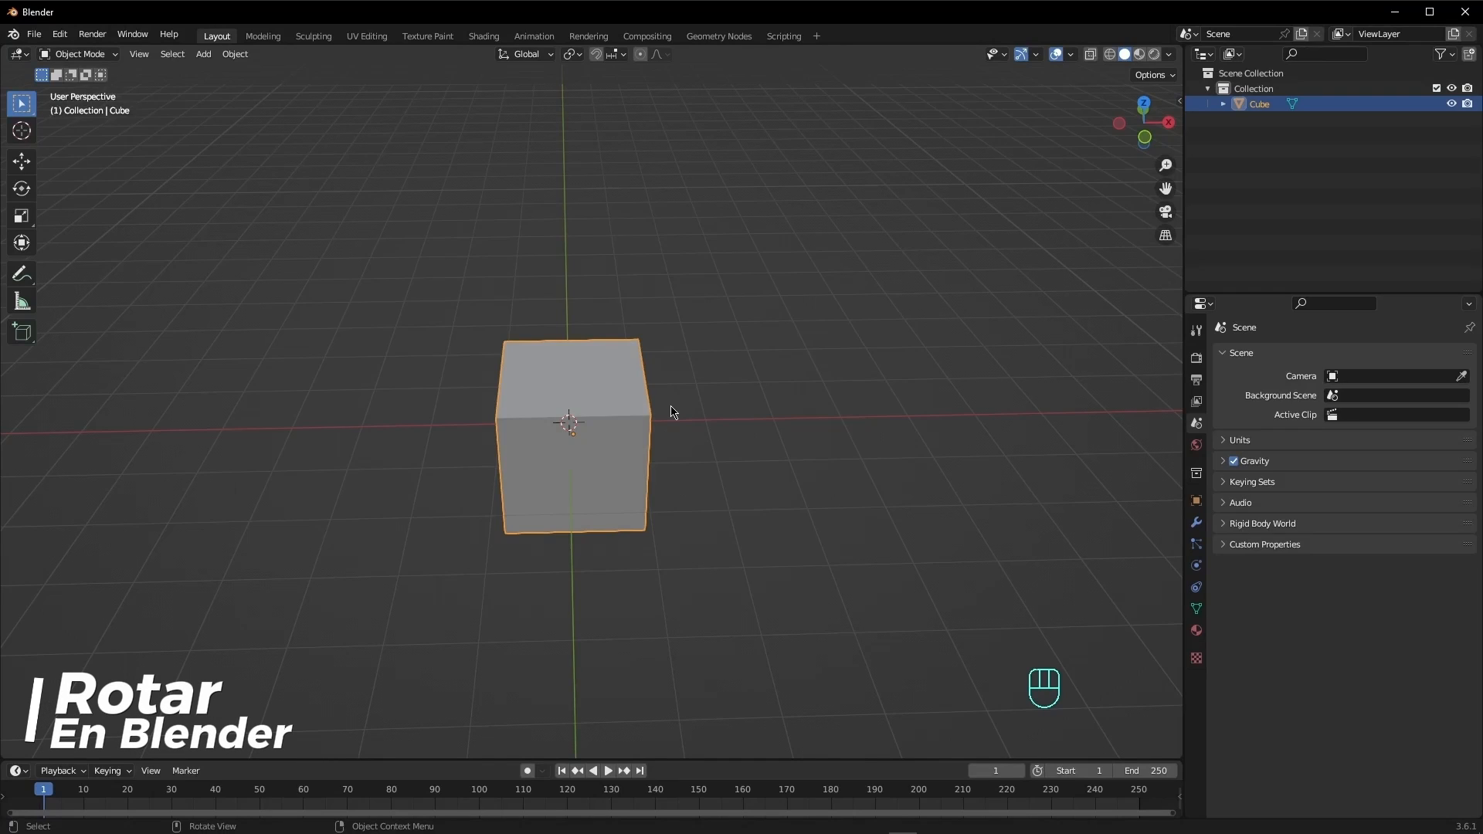
key(r)
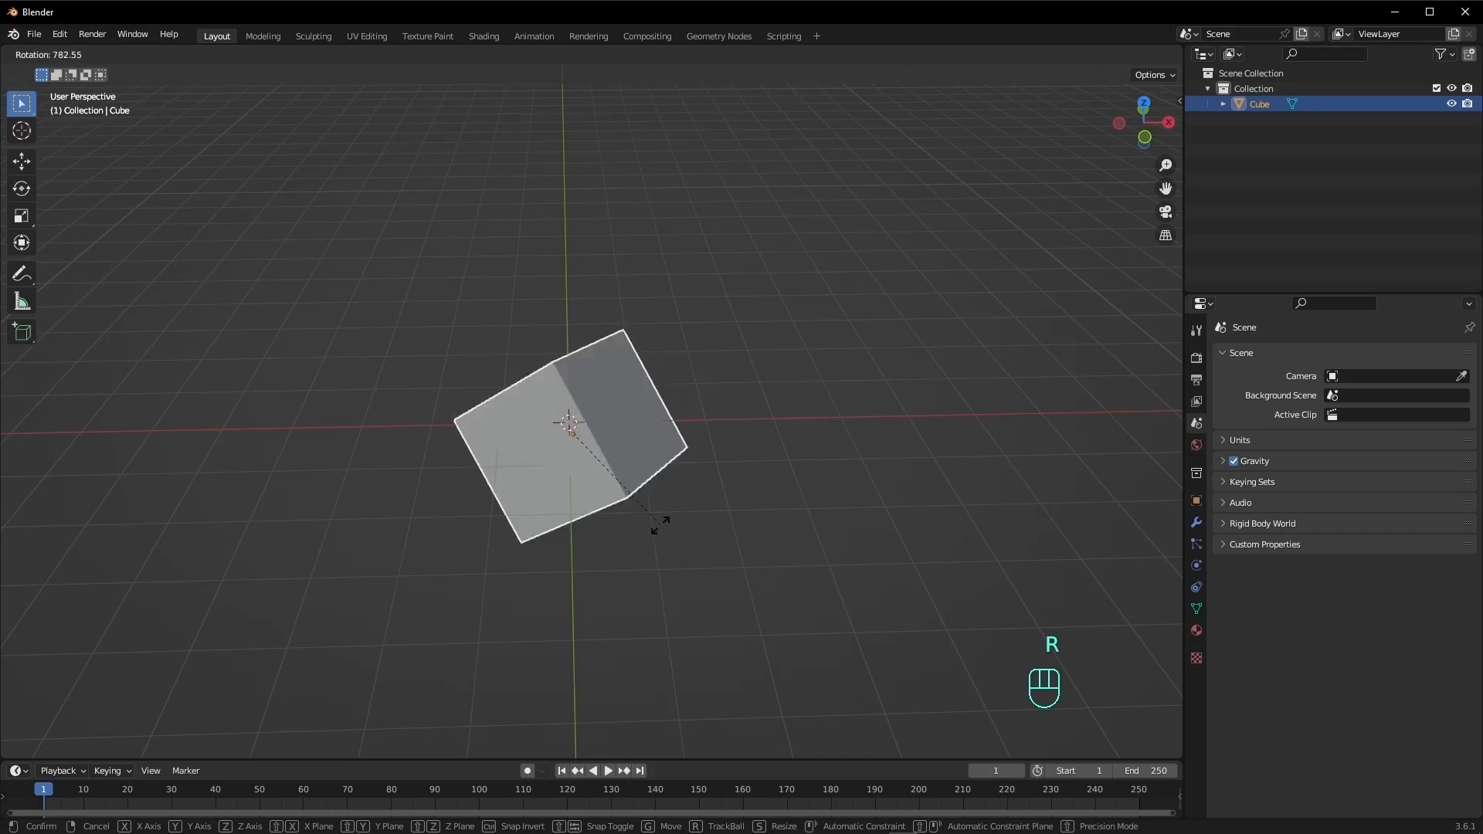
key(ctrl+z)
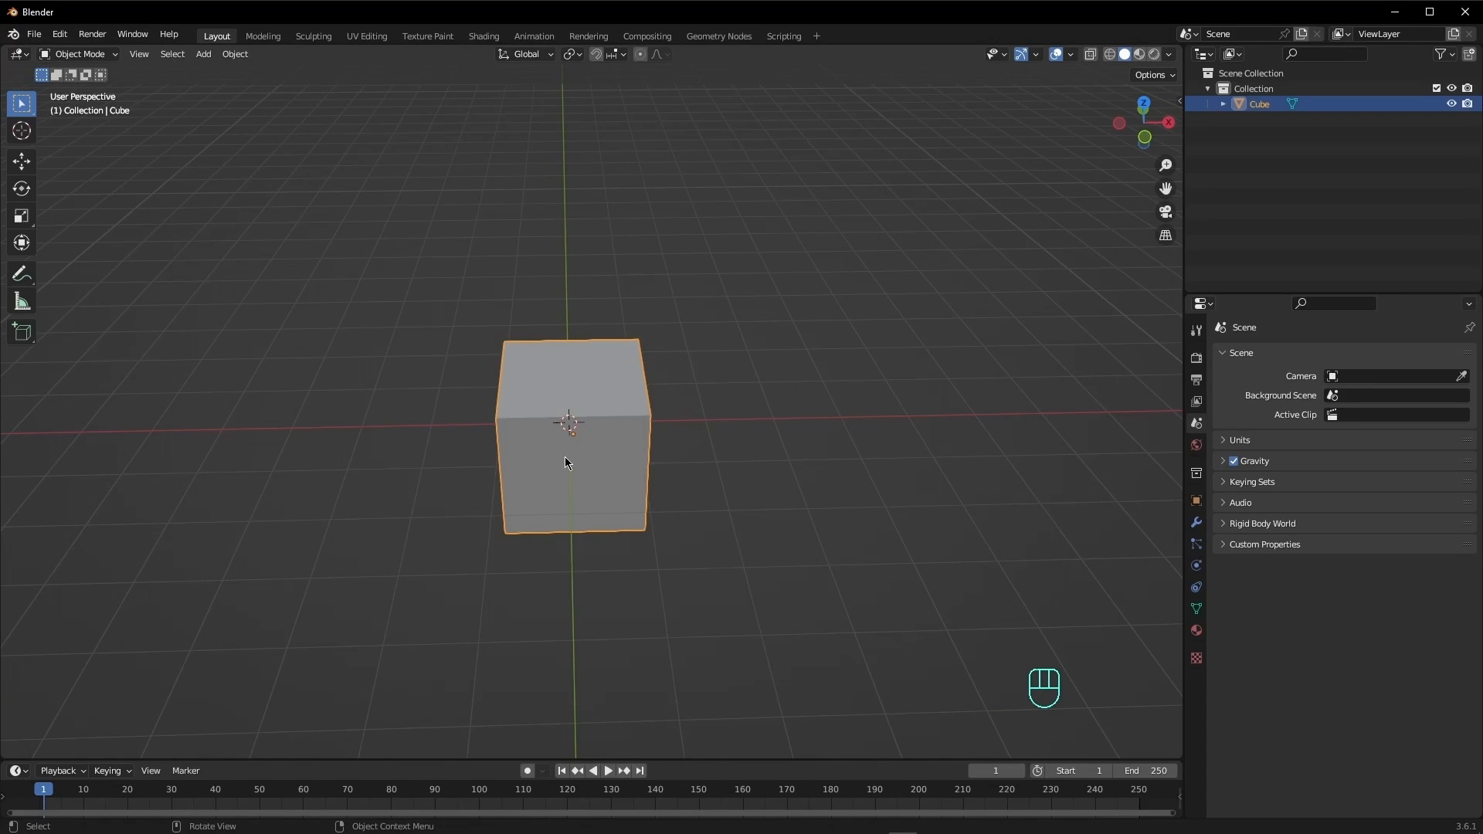
- Try rotating the cube about the X axis and about the Y axis, undoing the Y rotation
key(r)
key(x)
click(528, 410)
middle_drag(534, 463, 456, 467)
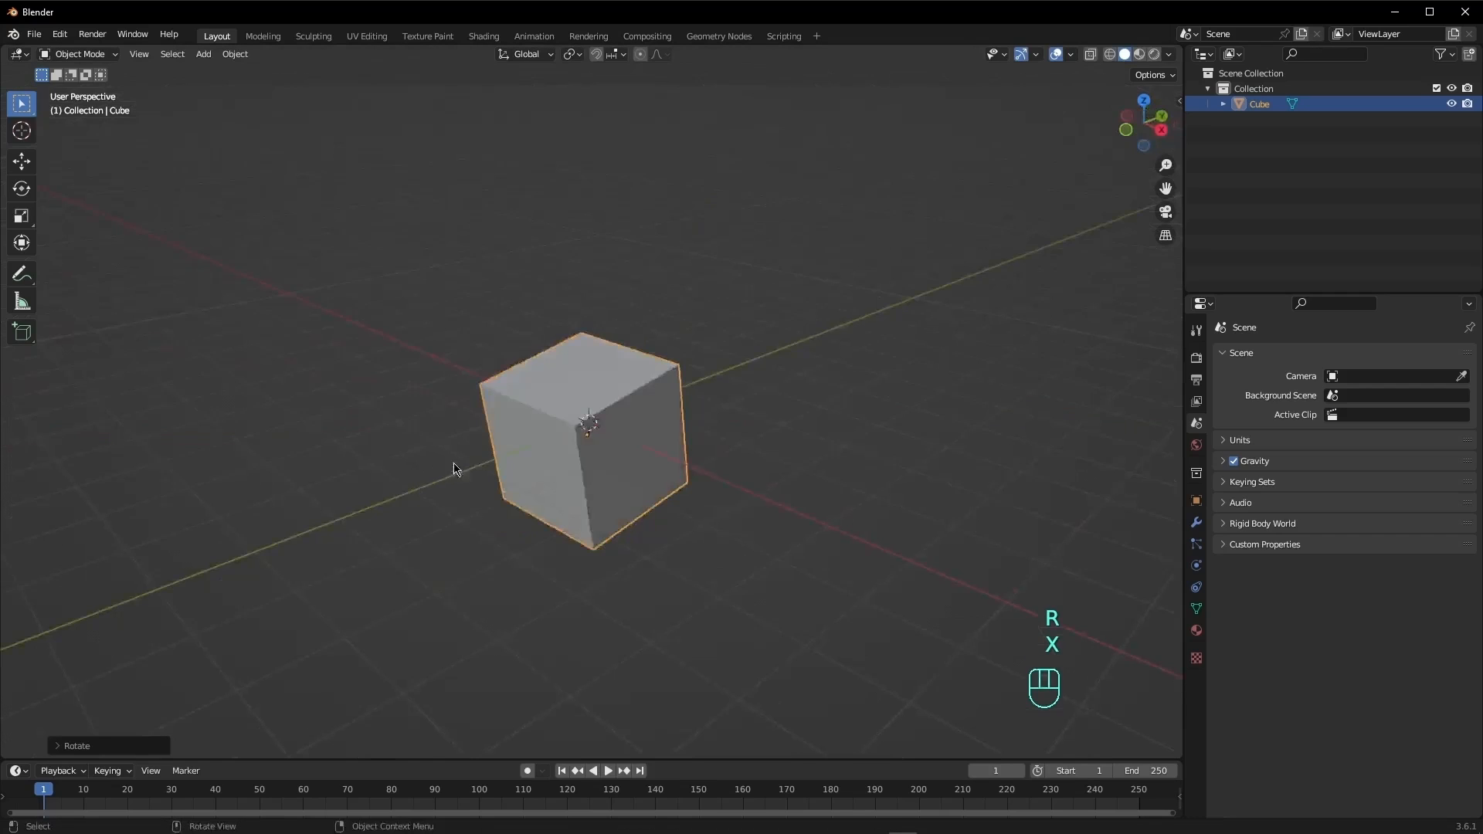
key(r)
key(y)
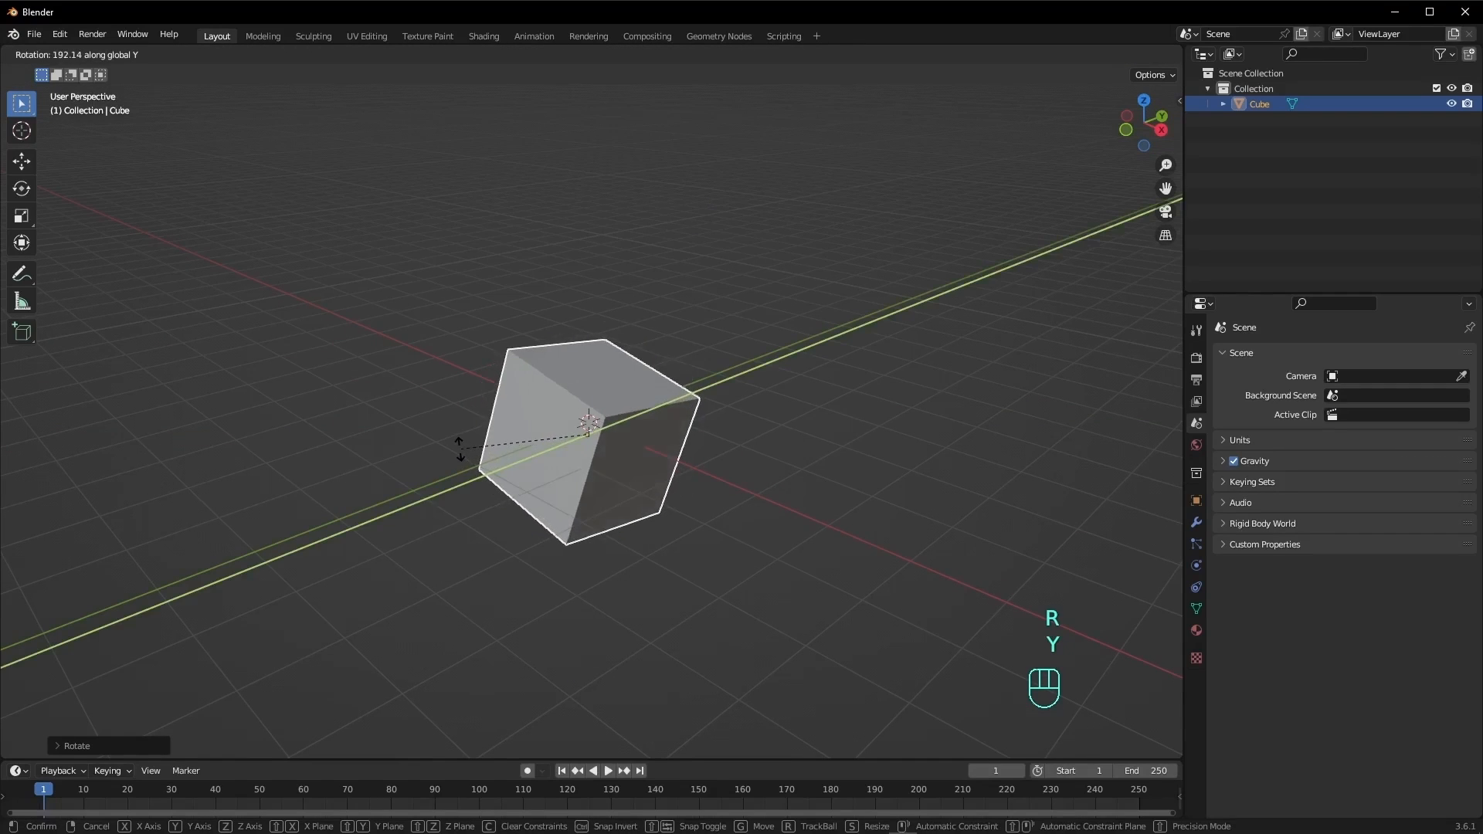
key(ctrl+z)
- Try rotating the cube about the Z axis, and undo all of the cube's rotations
key(r)
key(z)
key(ctrl+z)
key(ctrl+z)
key(ctrl+z)
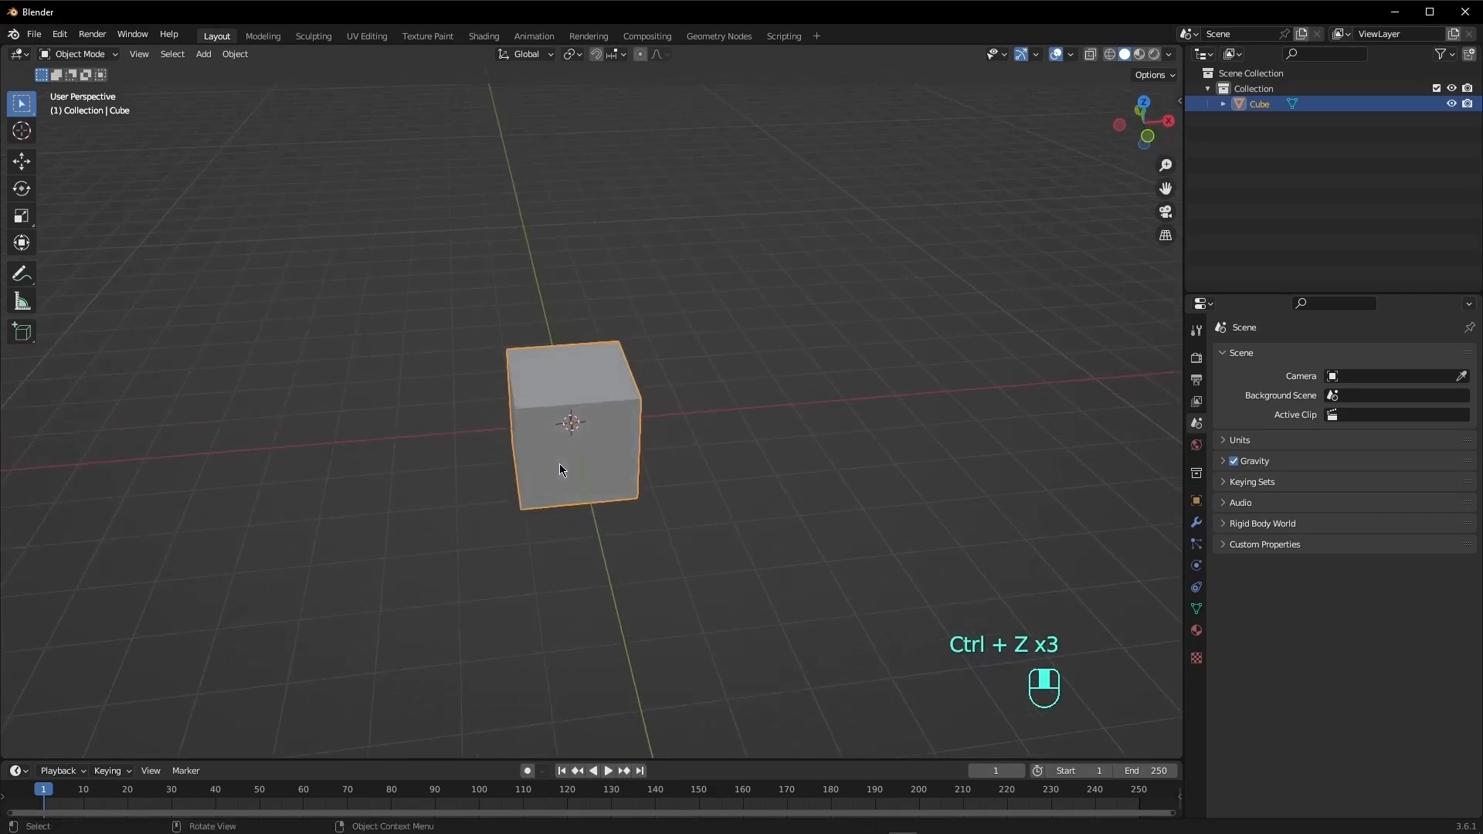
key(ctrl+z)
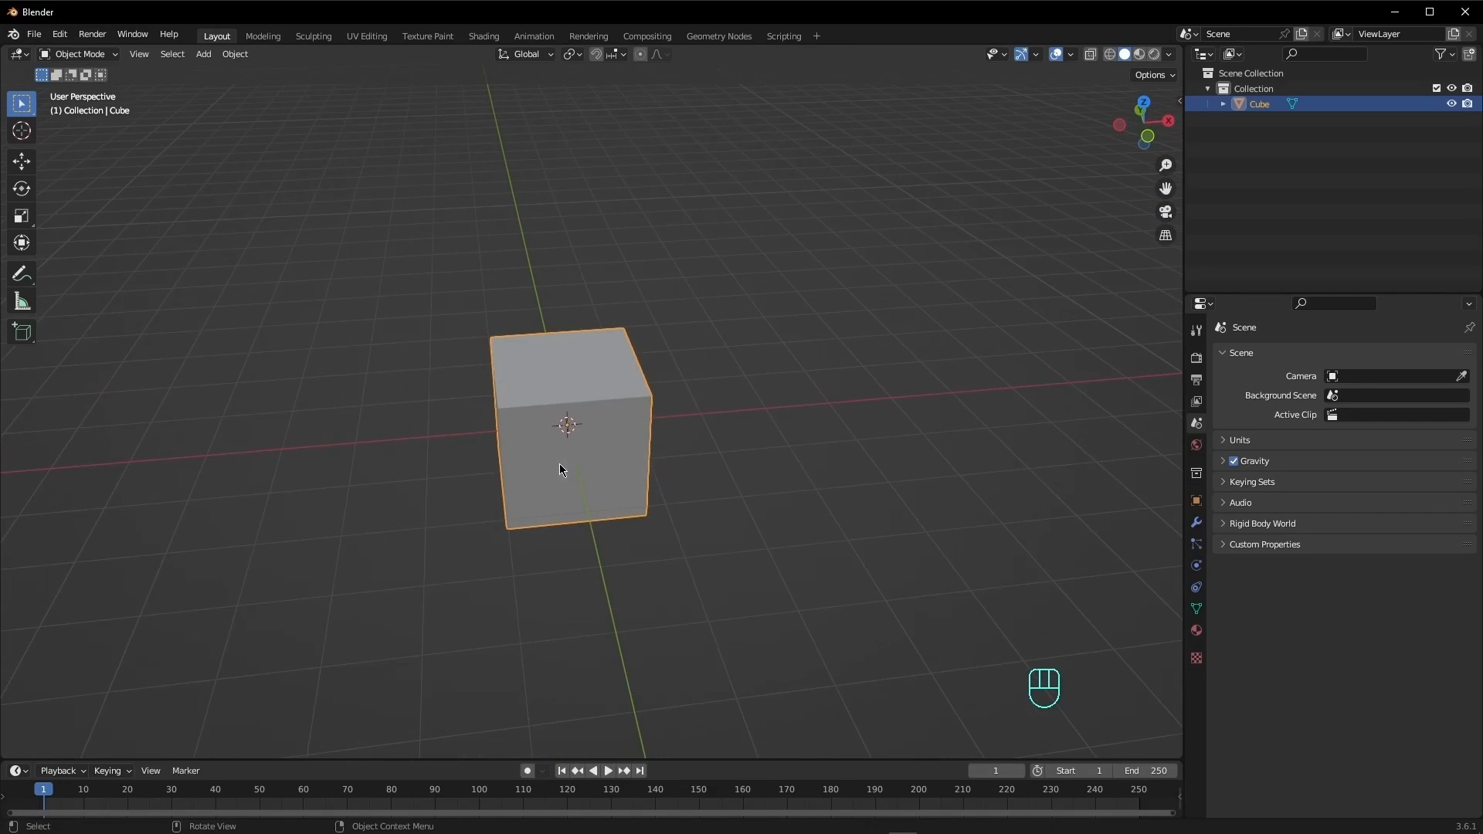
middle_drag(669, 427, 647, 409)
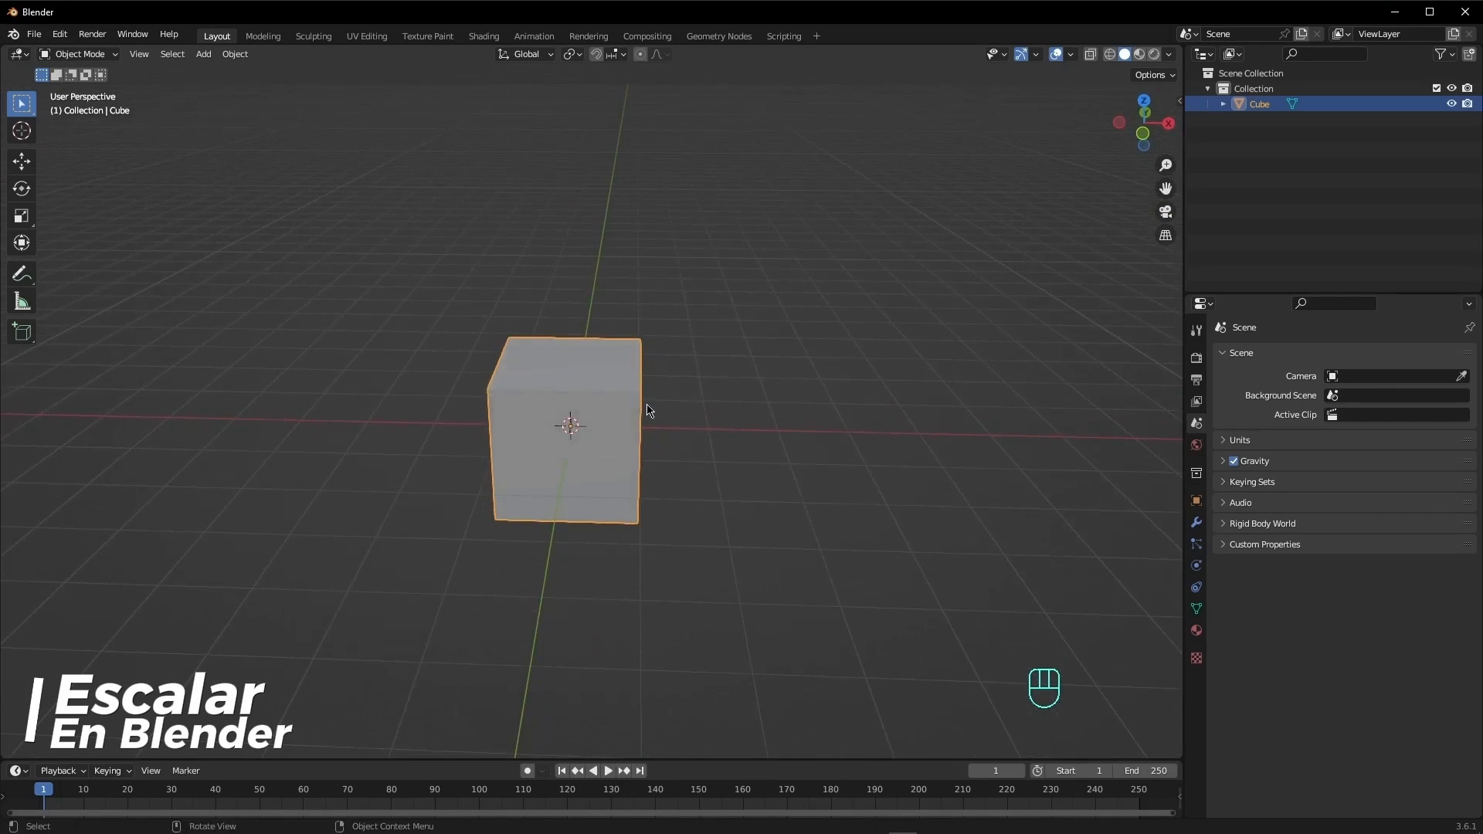
- Scale the cube uniformly far beyond its original size, and scale it back down to a slightly enlarged cube
key(s)
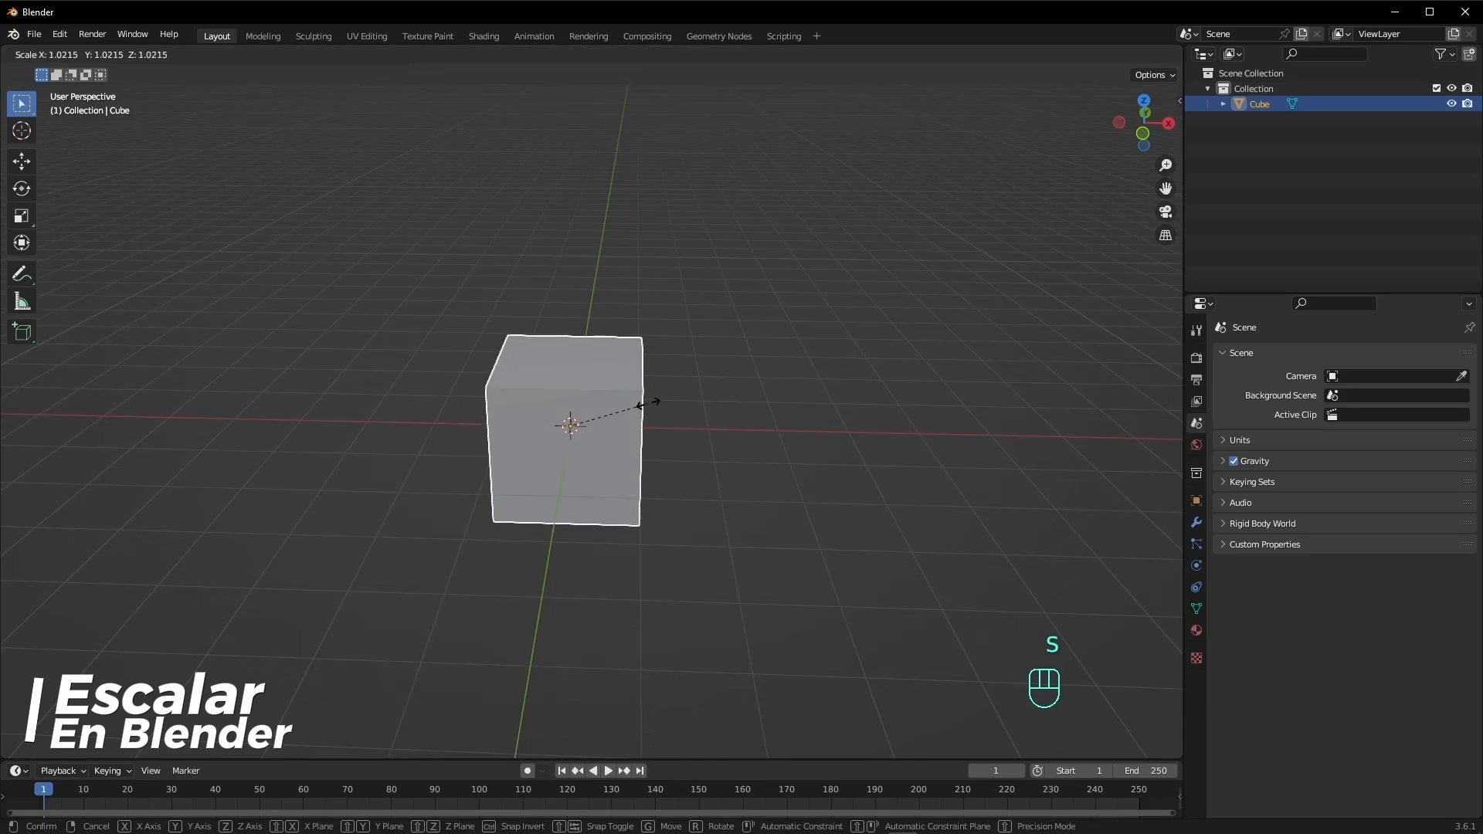
click(1000, 416)
key(s)
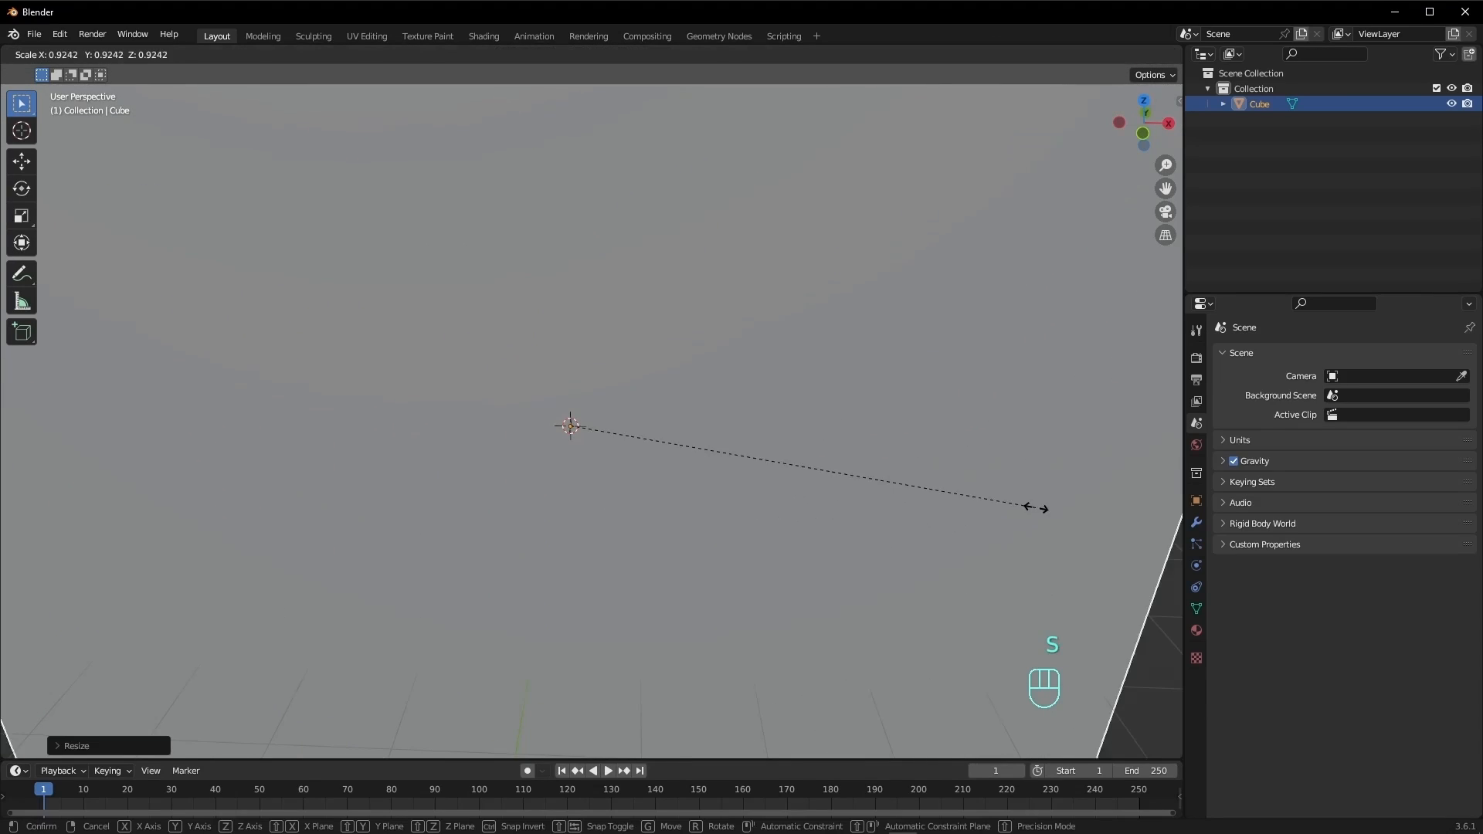
click(685, 461)
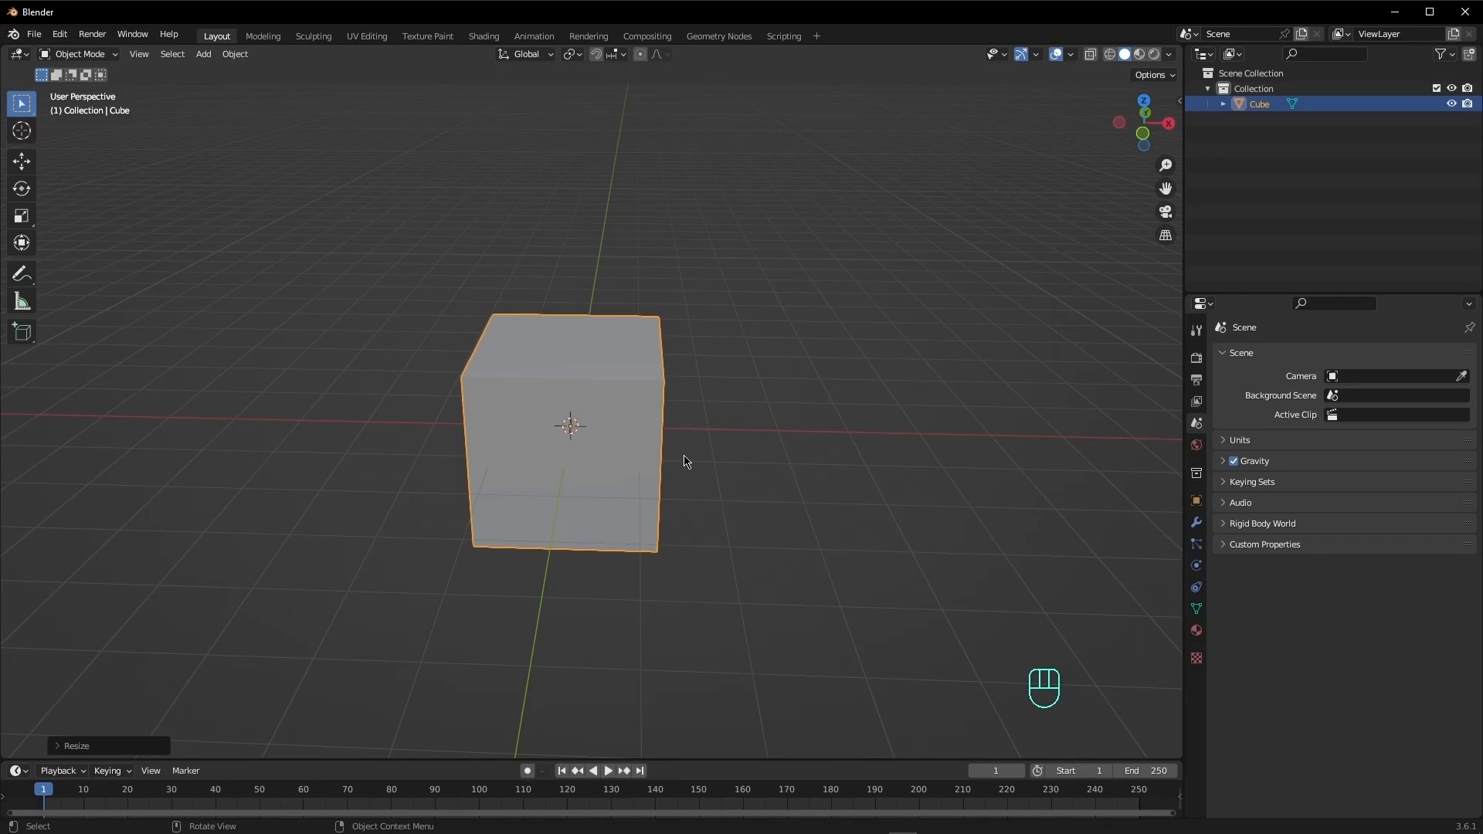
- Stretch the cube along the X axis into a long block, and widen it along the Y axis
key(s)
key(x)
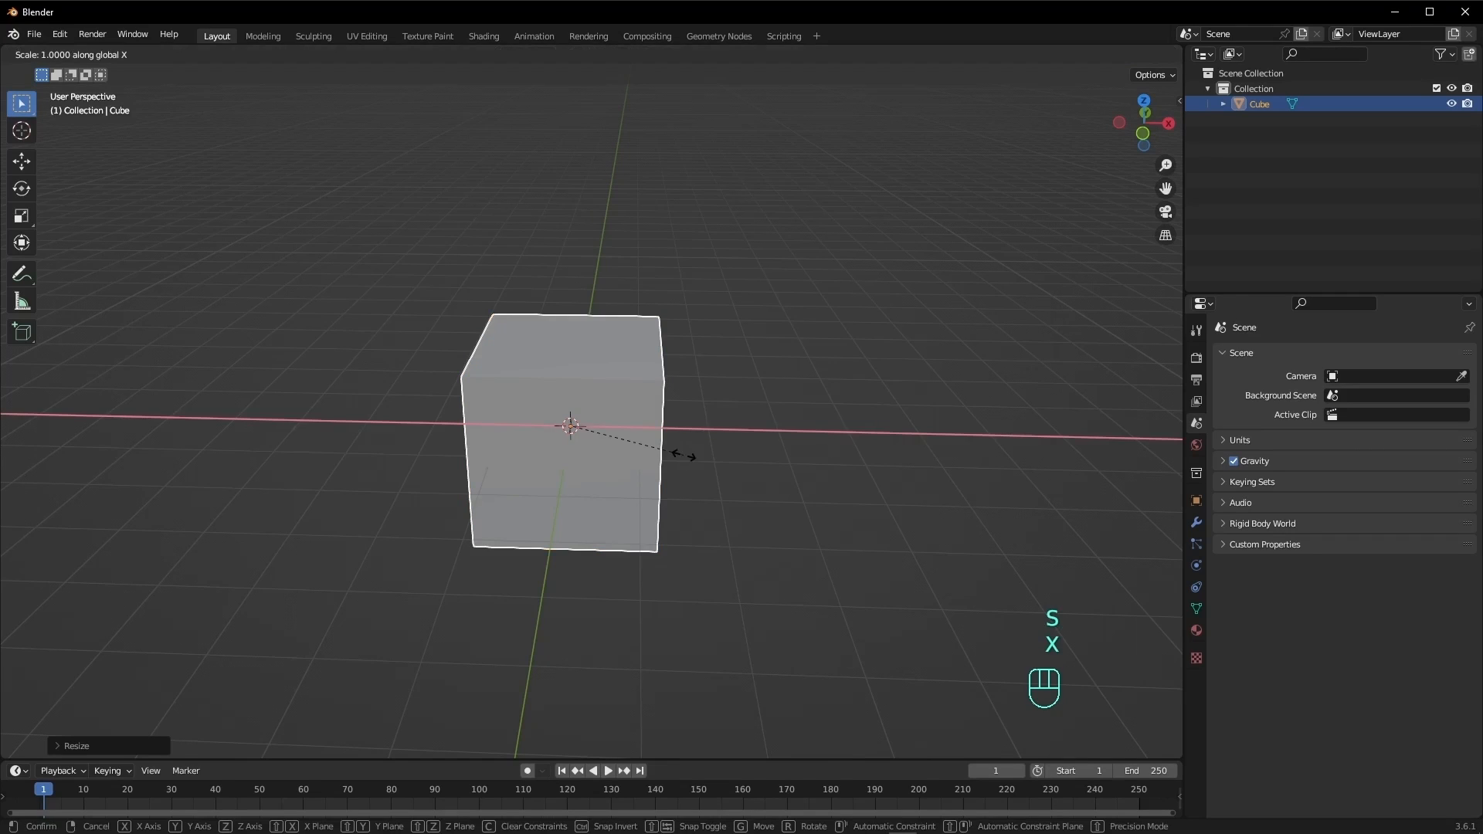
click(1019, 423)
middle_drag(913, 423, 802, 442)
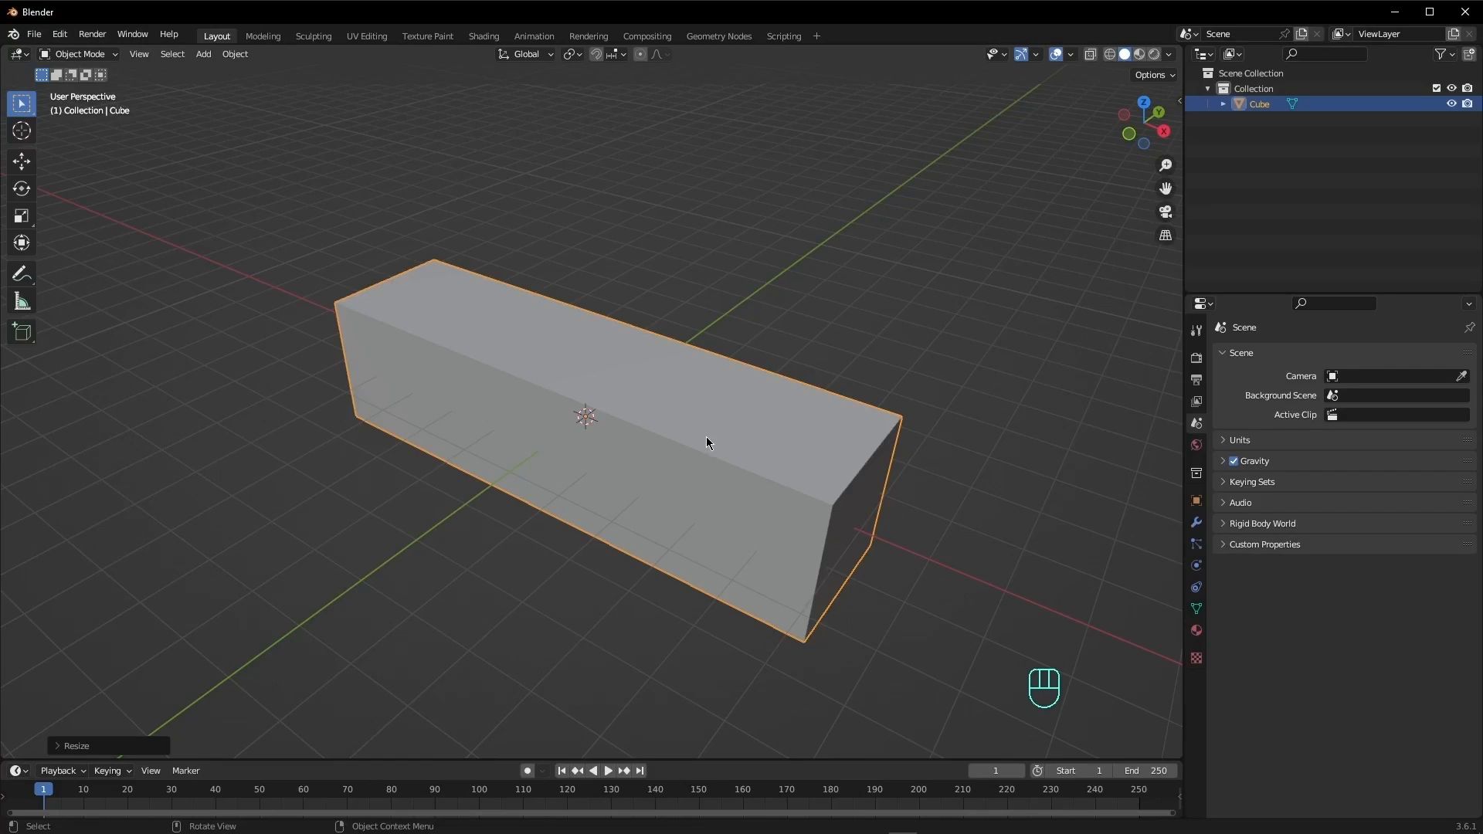
key(s)
key(y)
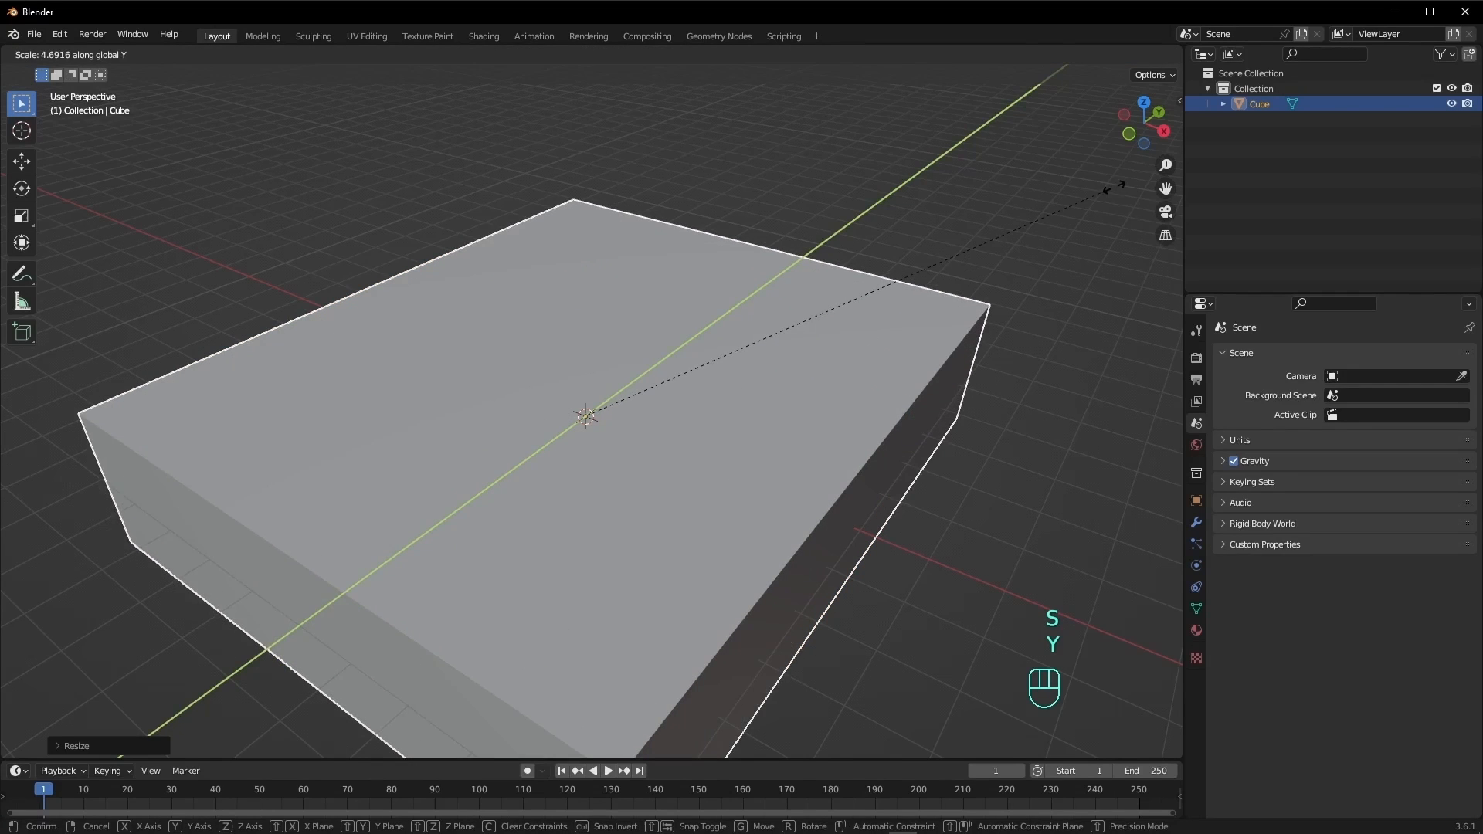
click(1120, 190)
- Try flattening the block along the Z axis to about 0.28, and undo the Z, Y and X scalings
middle_drag(725, 405, 761, 378)
key(s)
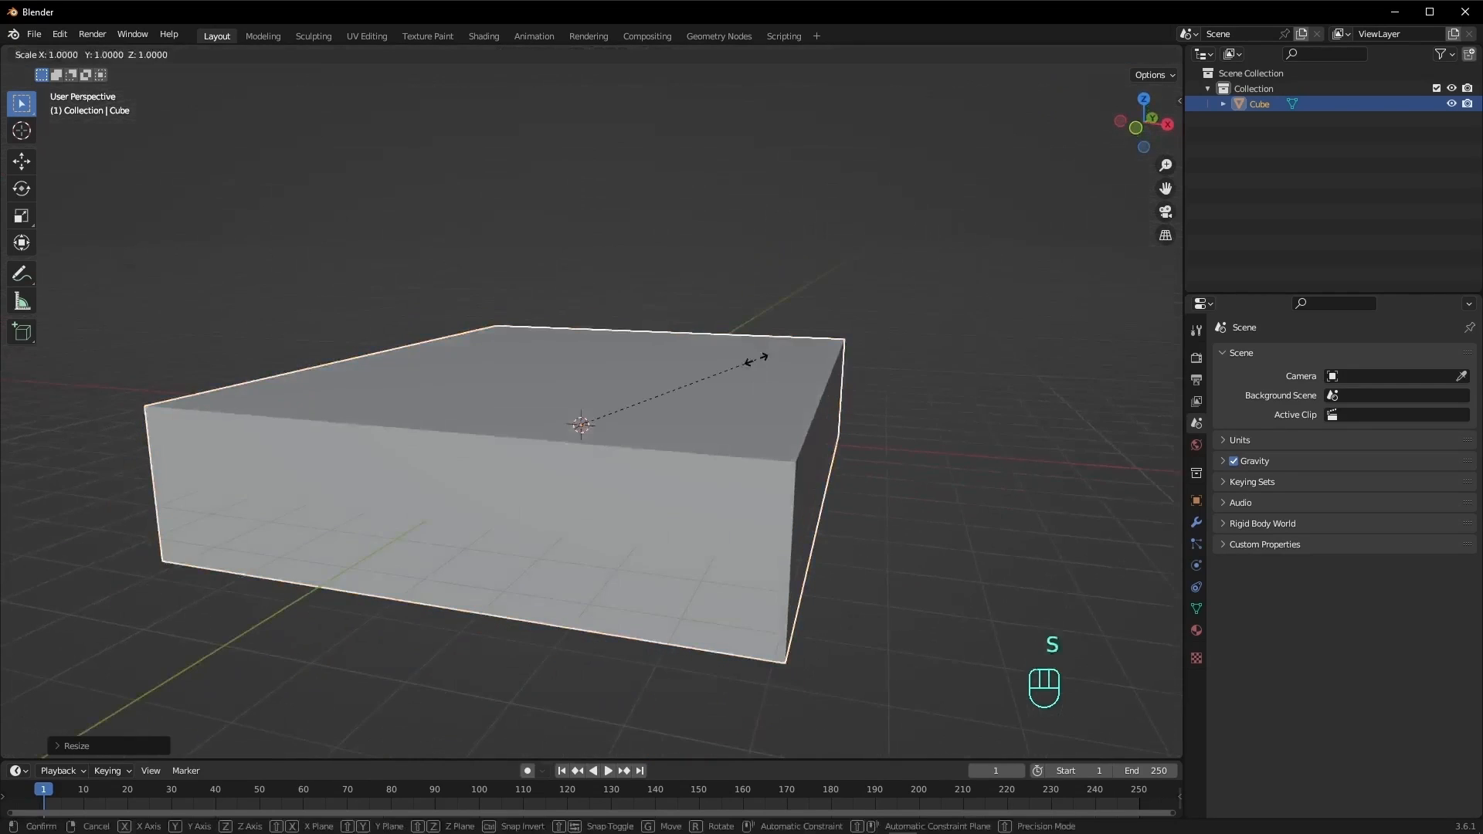
key(z)
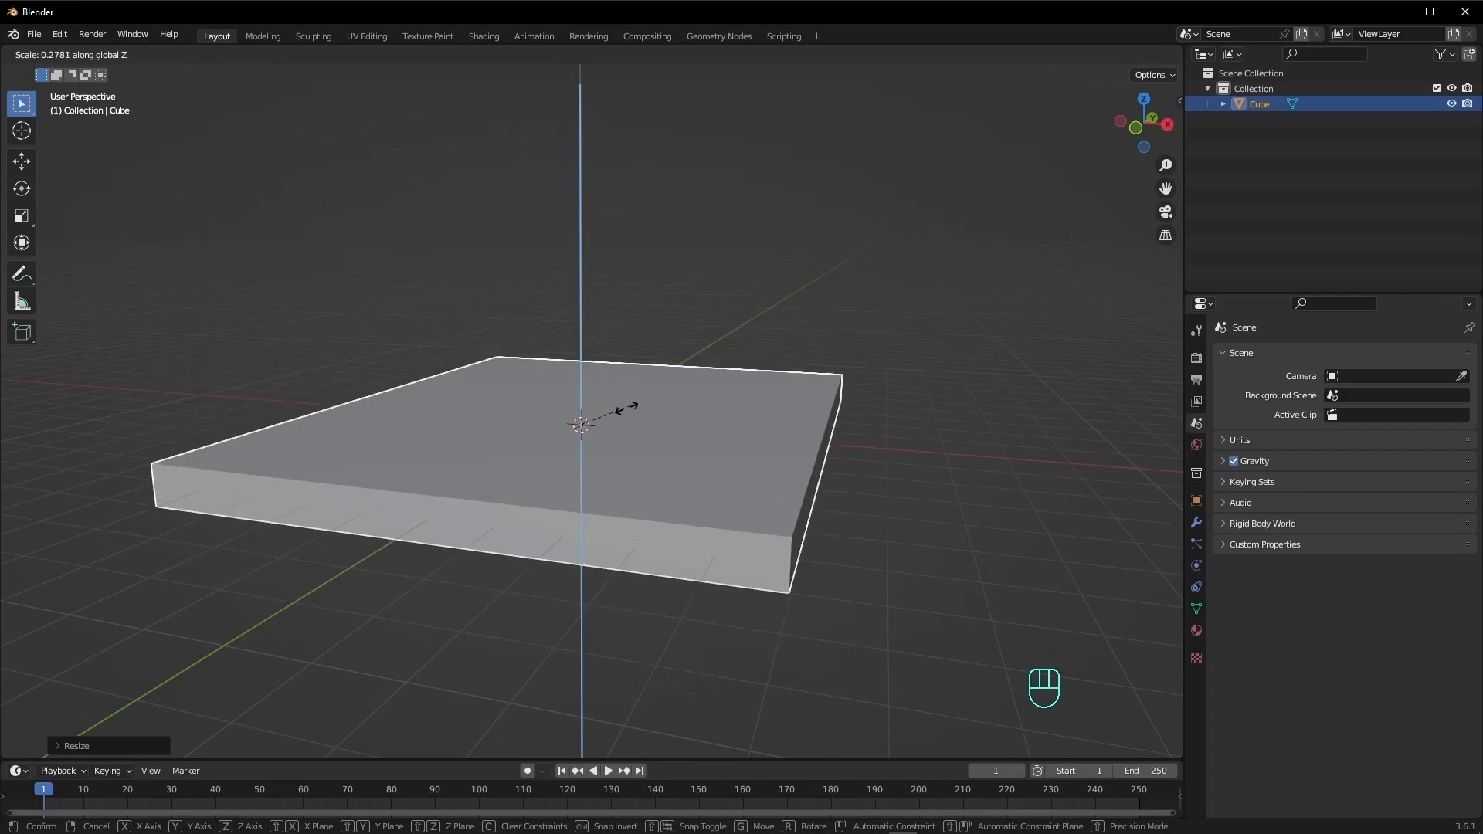
key(ctrl+z)
key(ctrl+z)
key(ctrl+z)
- Try moving the cube twice with increment snapping and no axis constraint, undoing each move
middle_drag(705, 430, 722, 434)
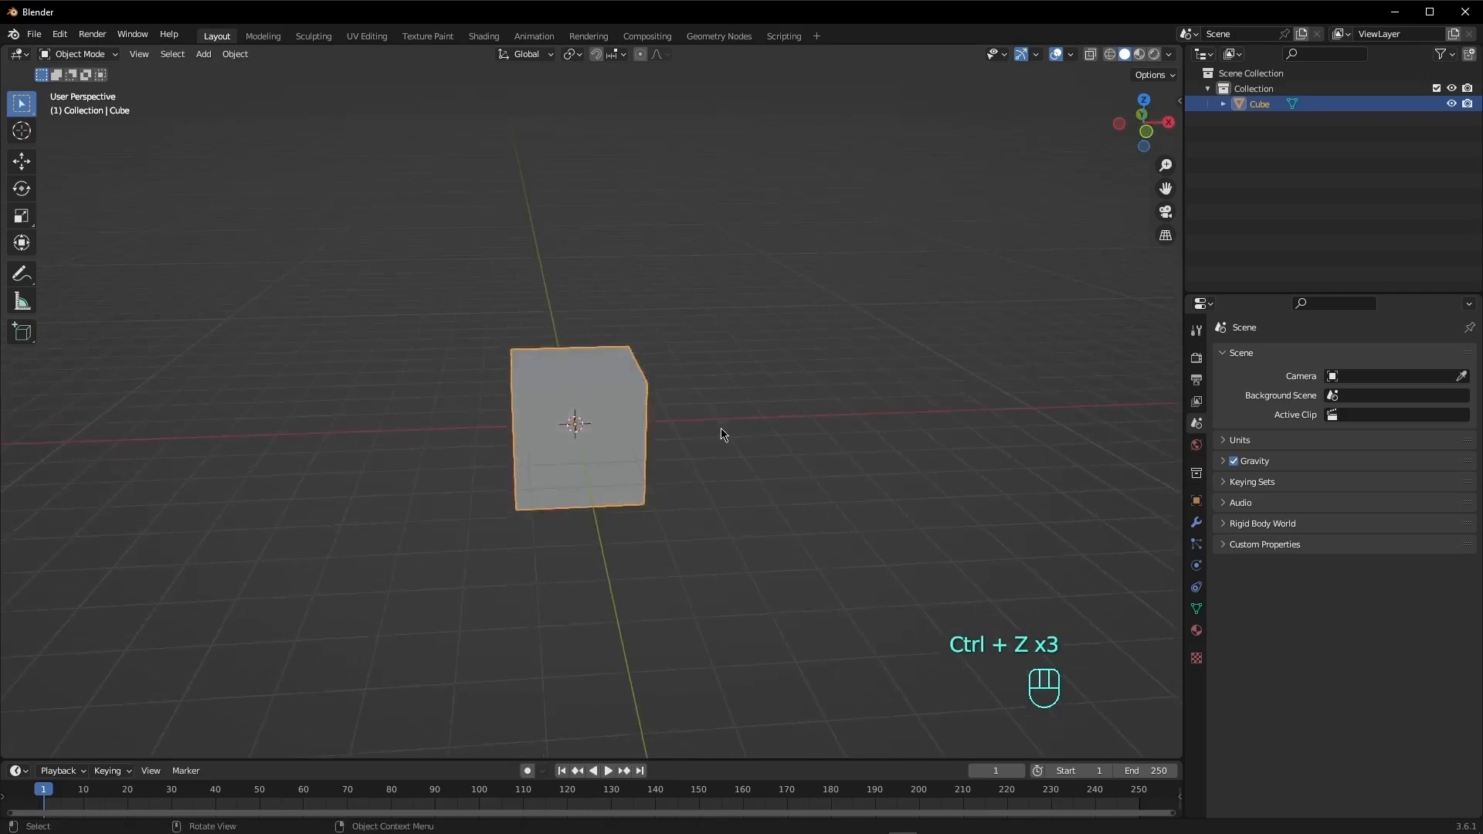
scroll(722, 434, up, 2)
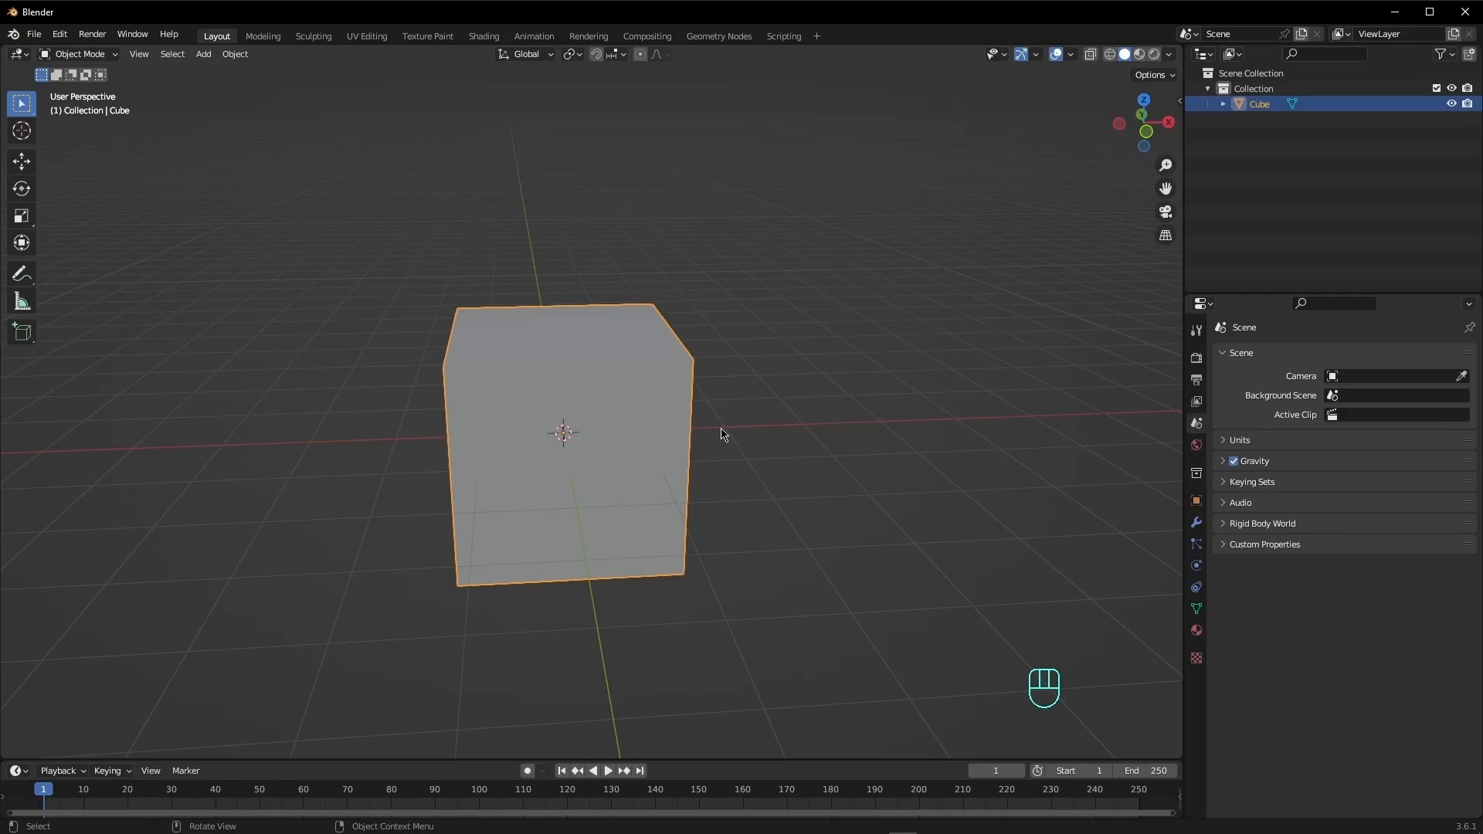
middle_drag(722, 434, 722, 478)
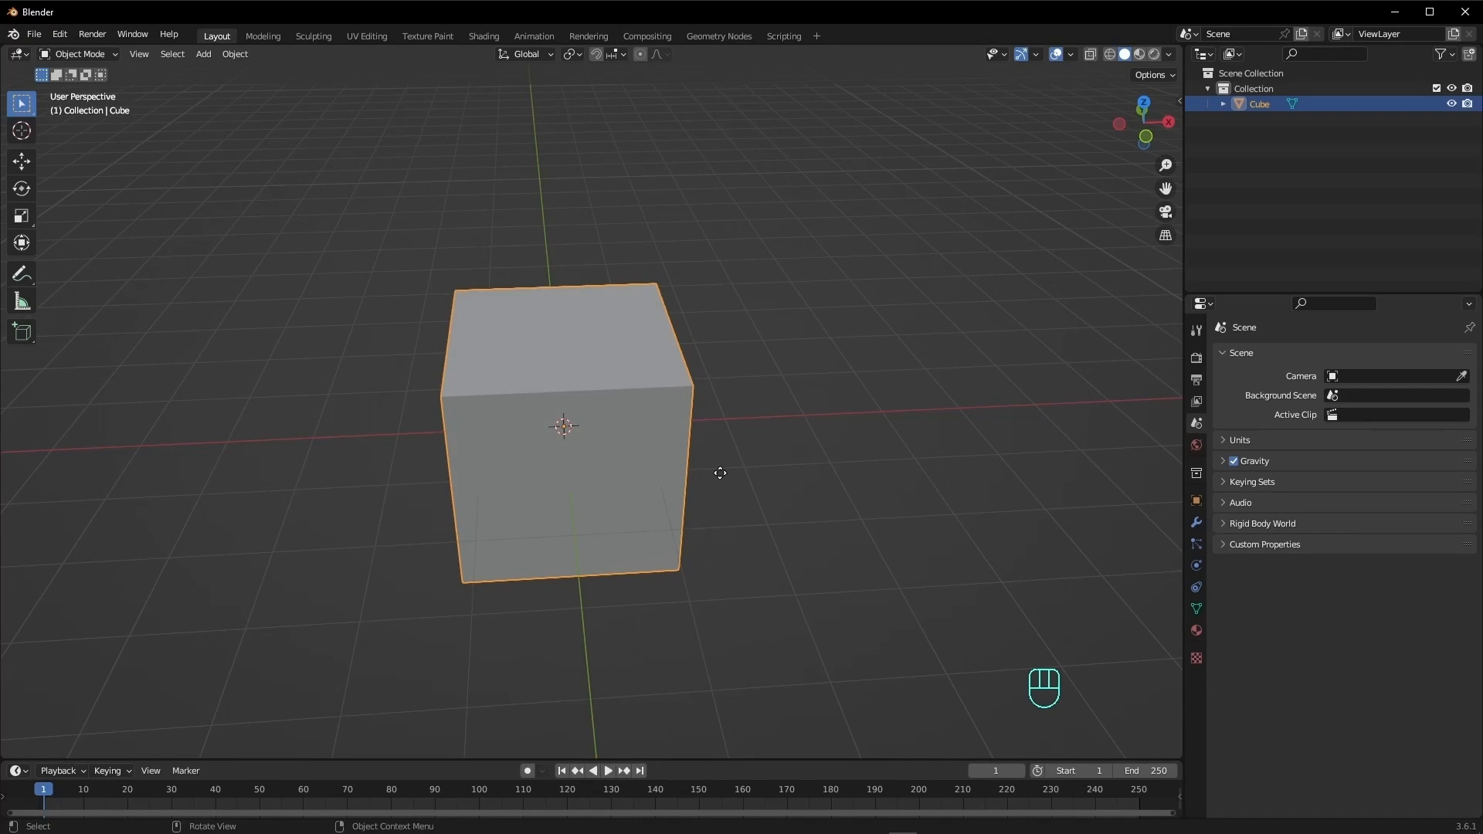
key(g)
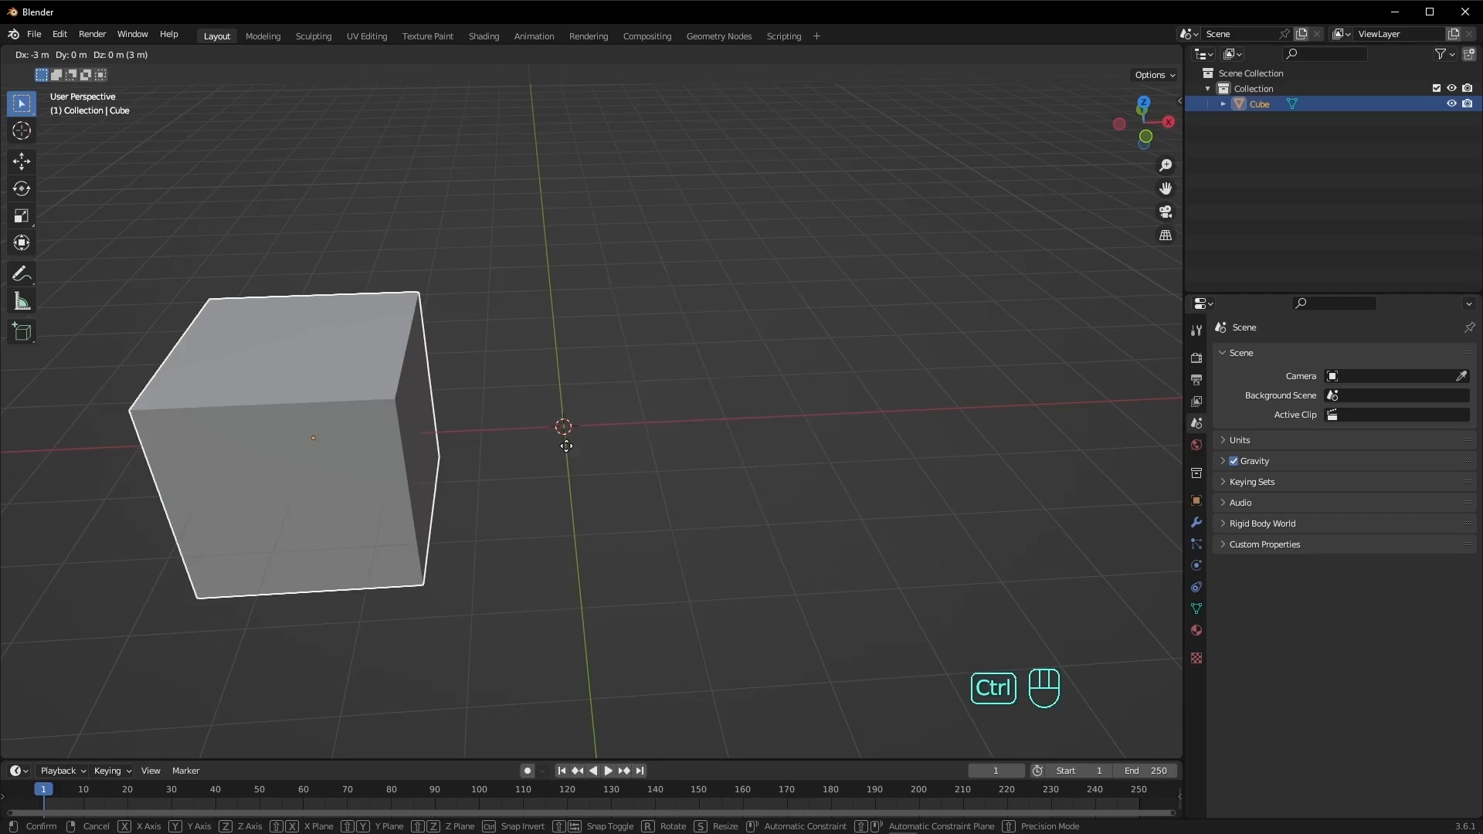
click(705, 417)
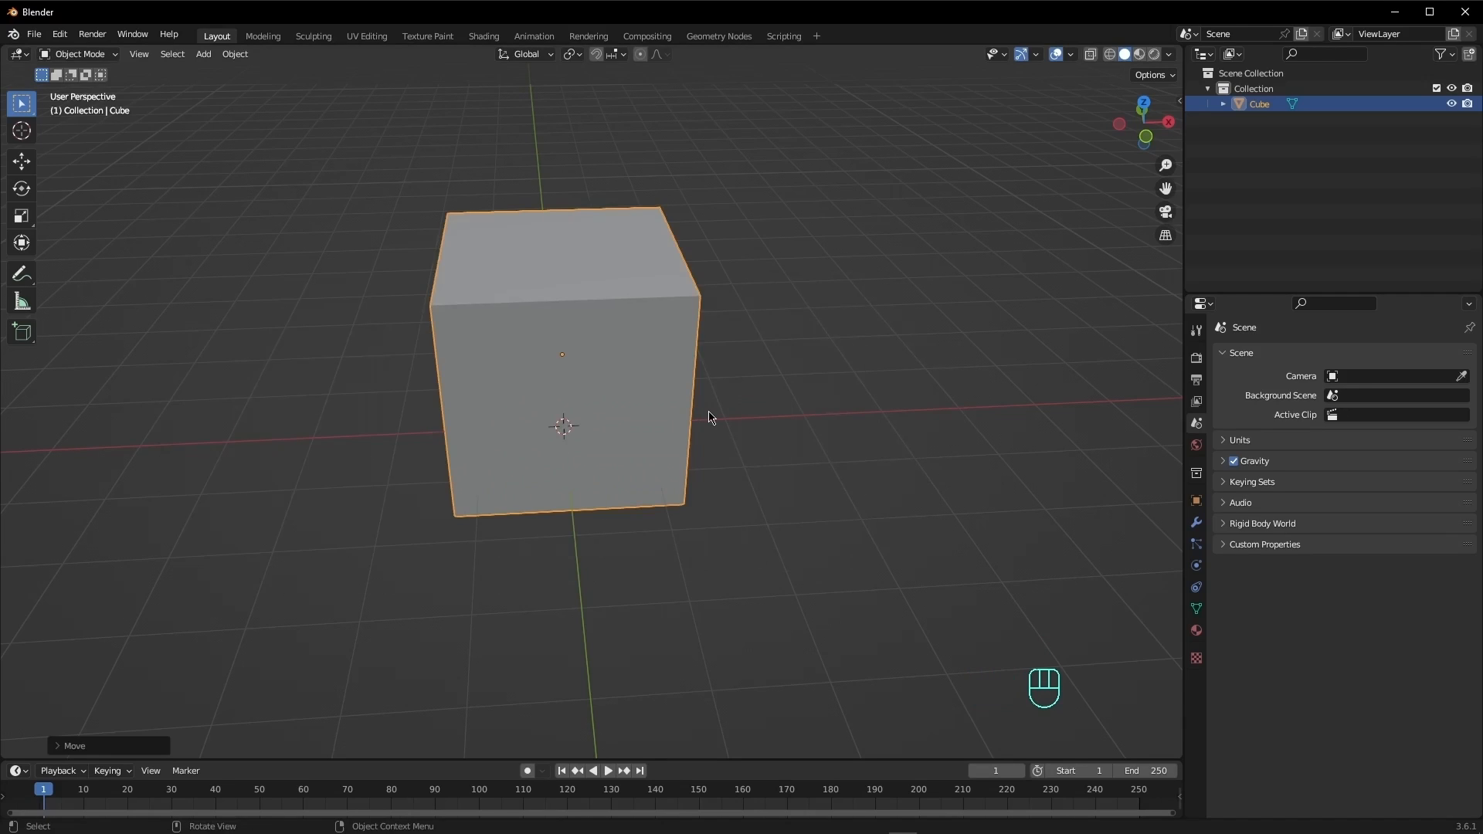
key(ctrl+z)
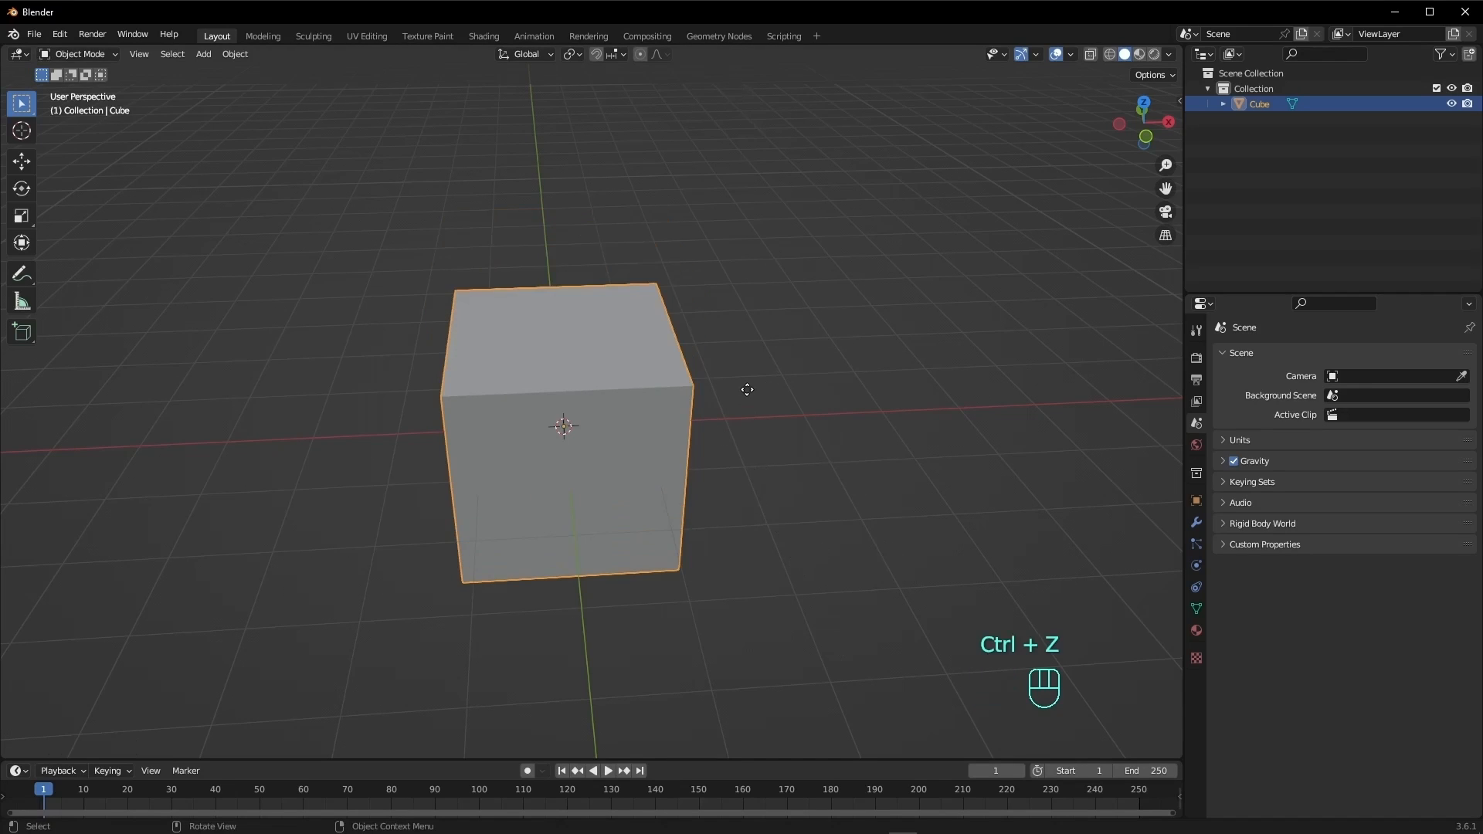
key(g)
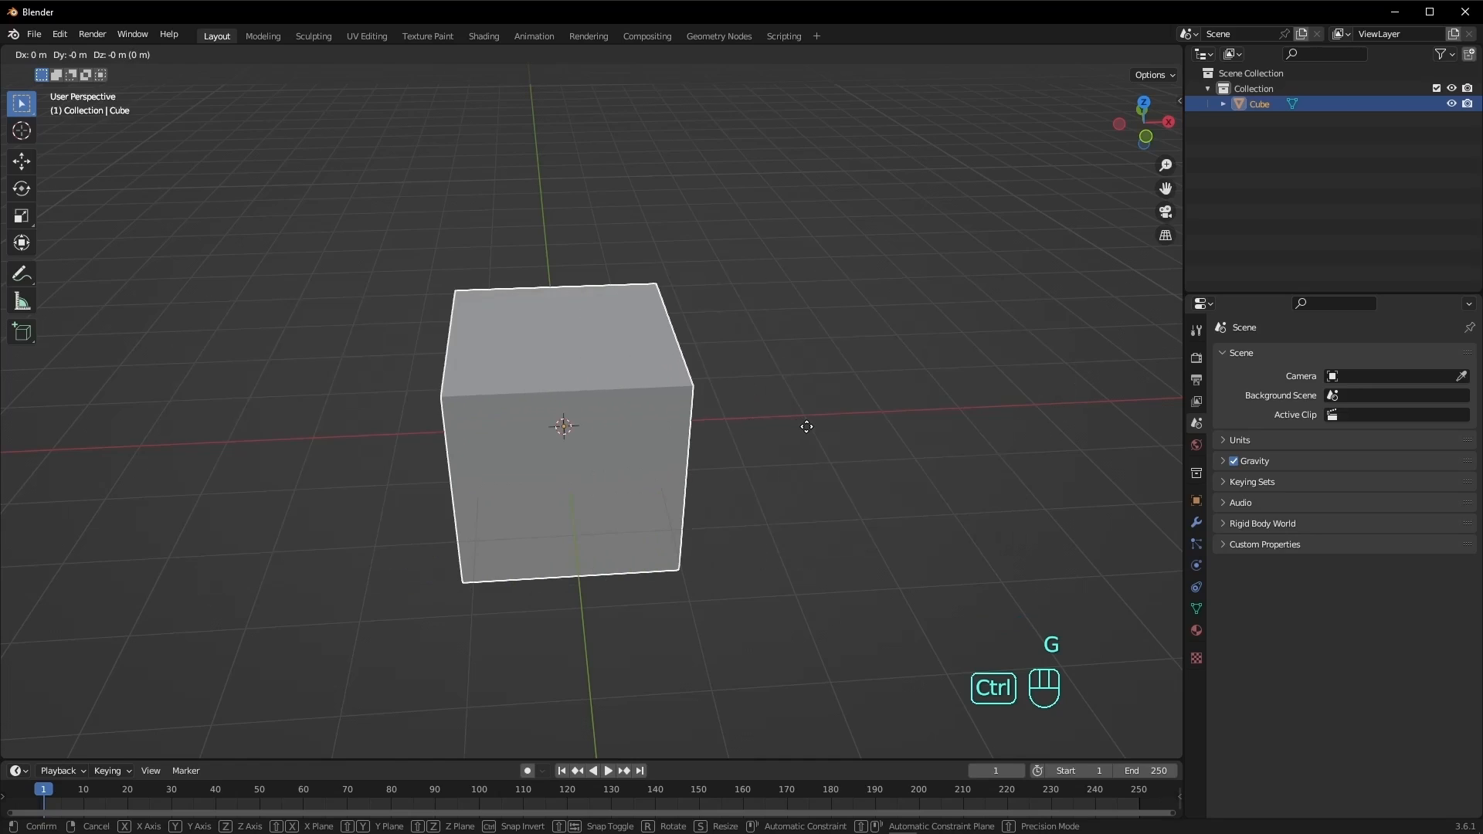
ctrl+click(871, 440)
key(ctrl+z)
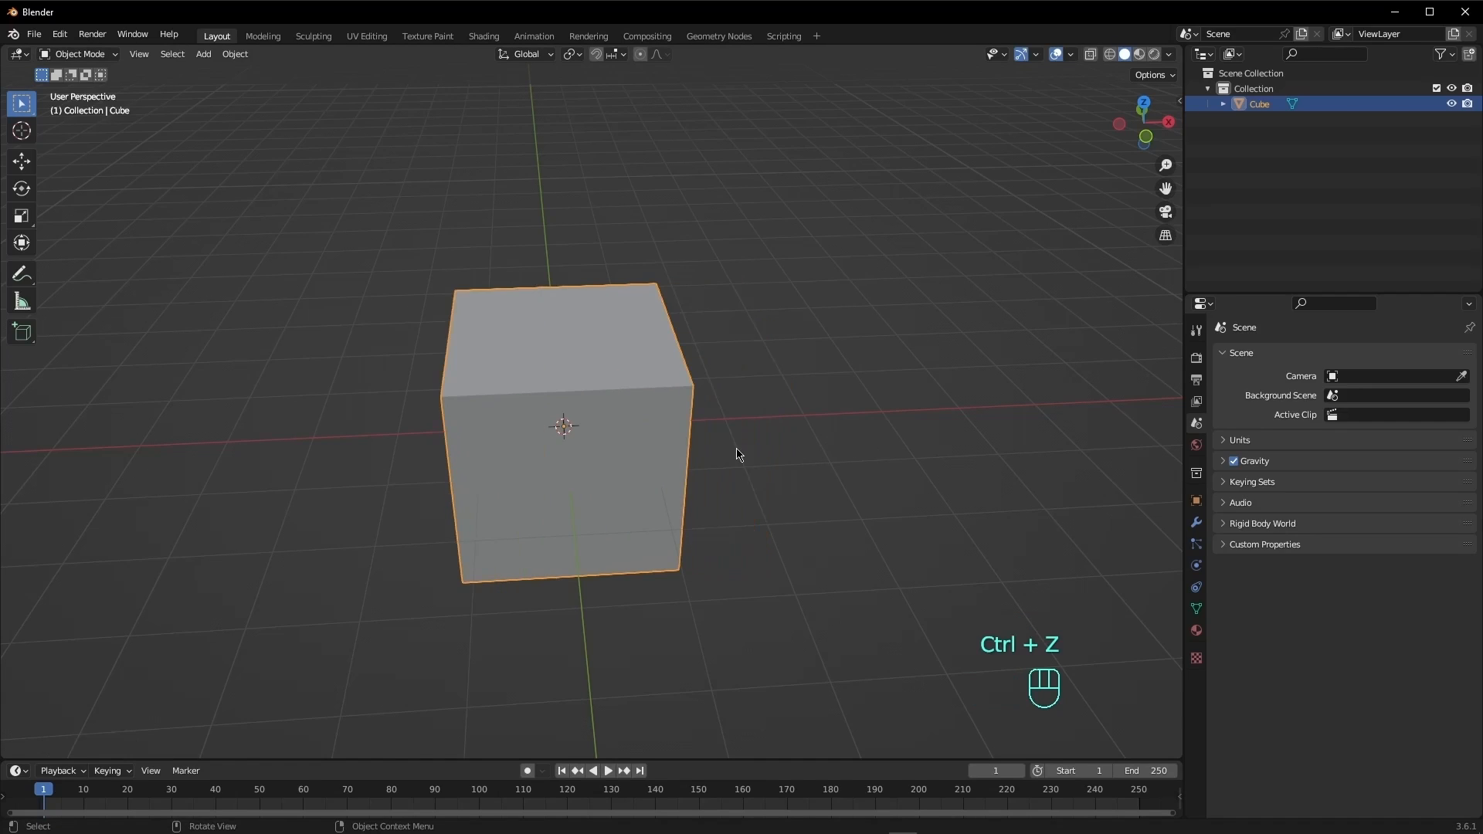
- Rotate the cube exactly 90 degrees about the Z axis
key(r)
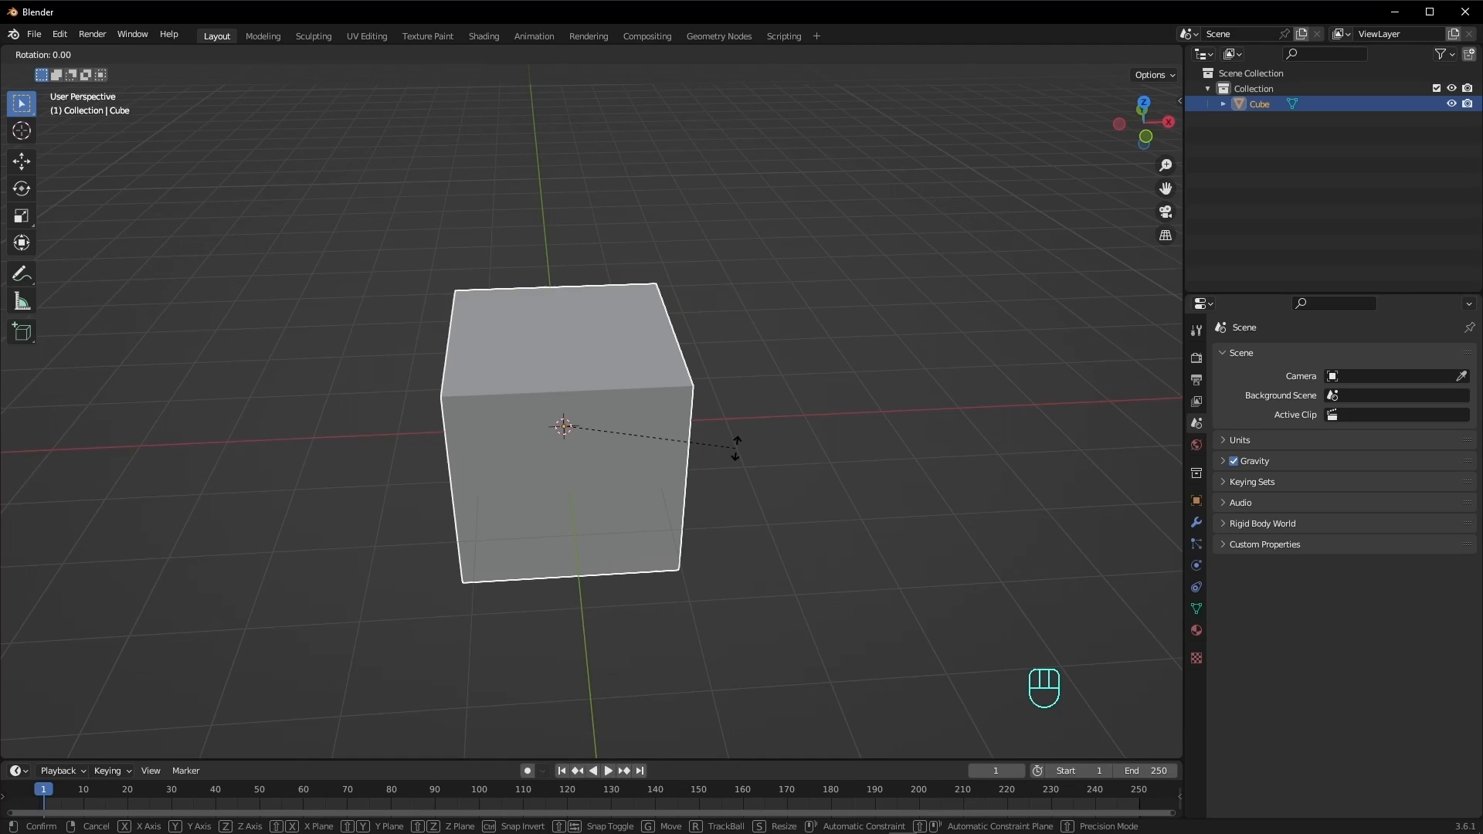
key(z)
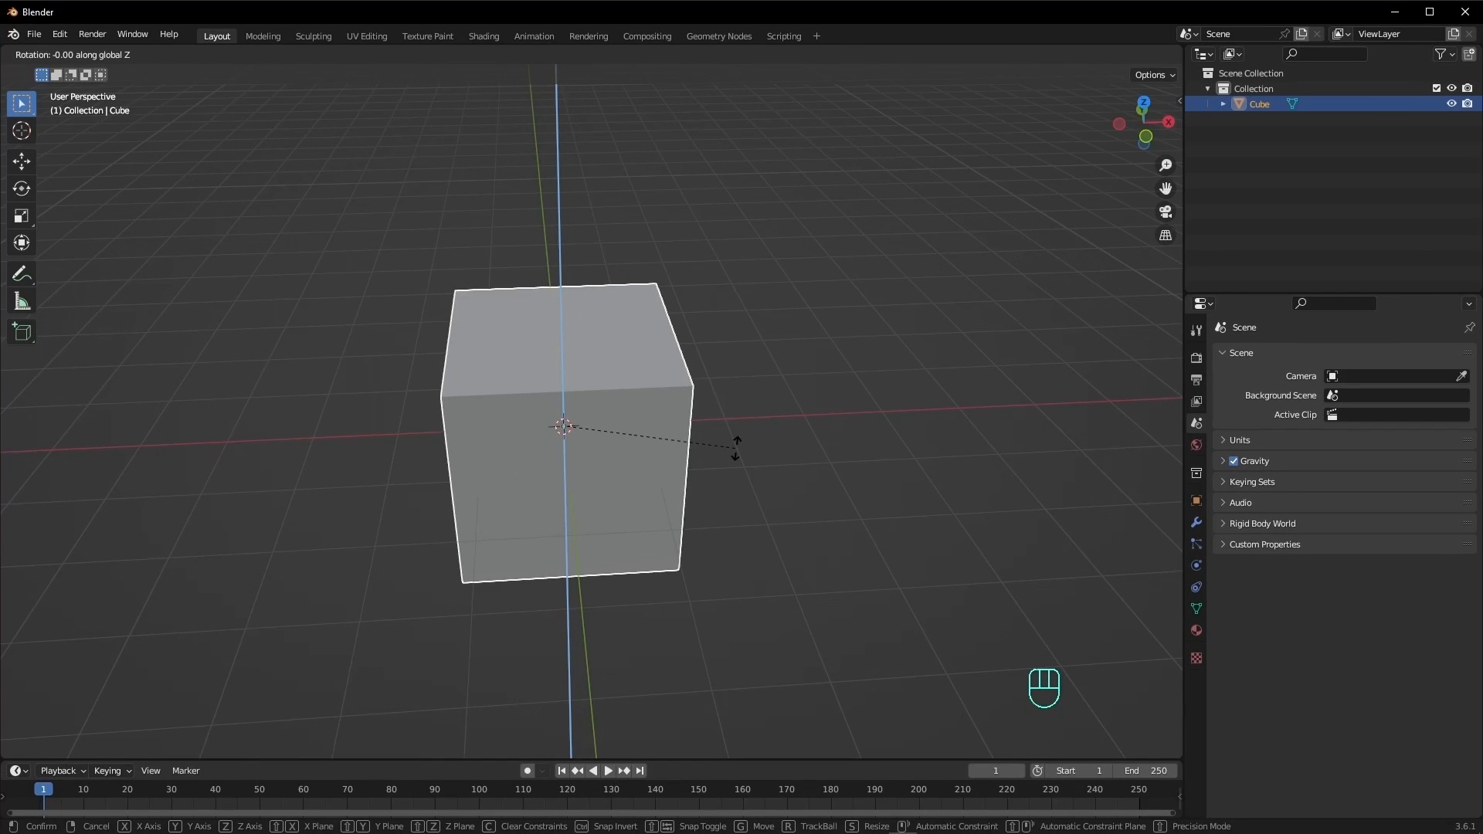
text(90)
key(KP_Enter)
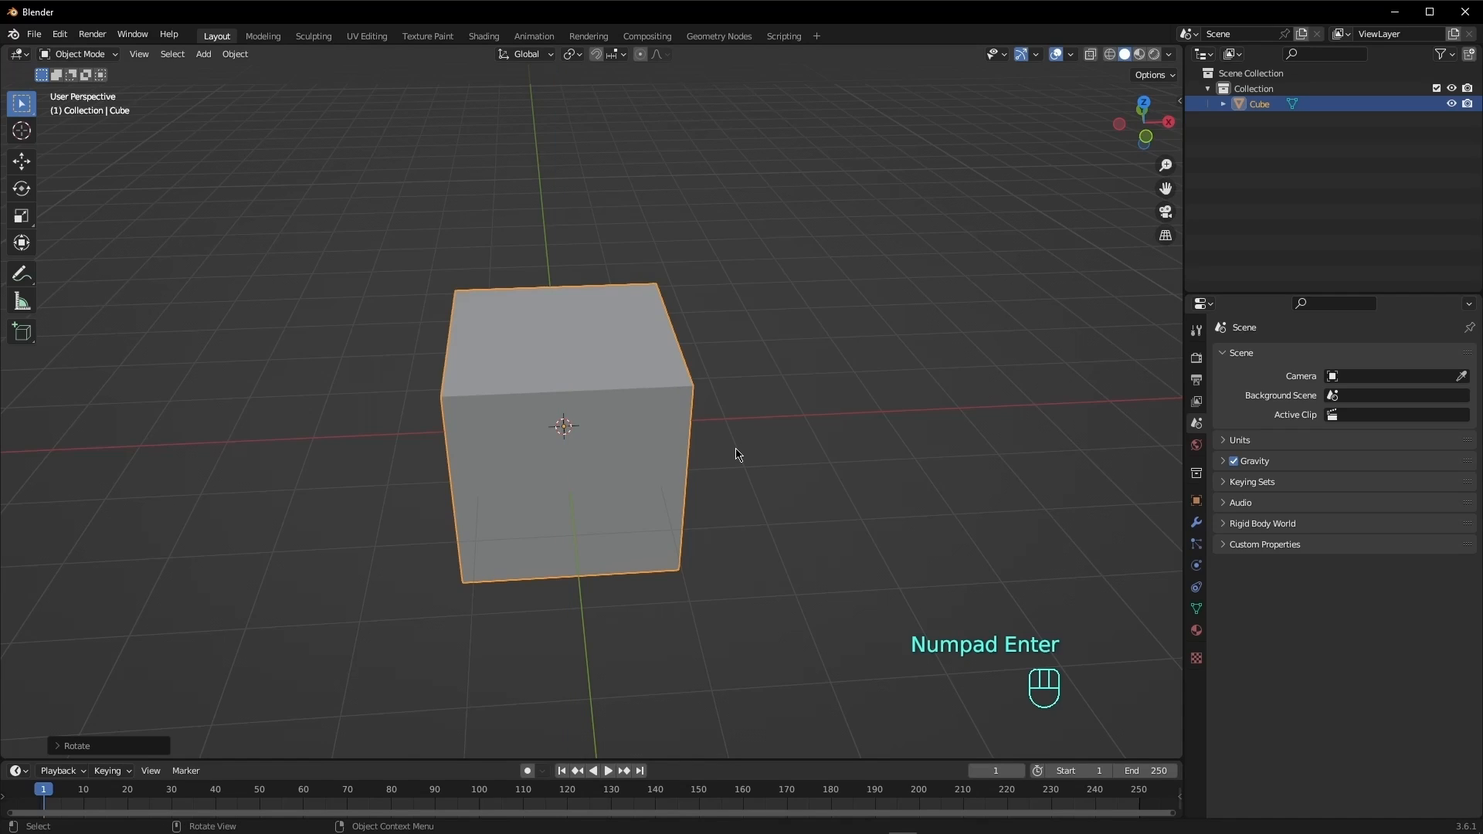
- Repeat the exact 90-degree rotation of the cube about the Z axis two more times
text(r)
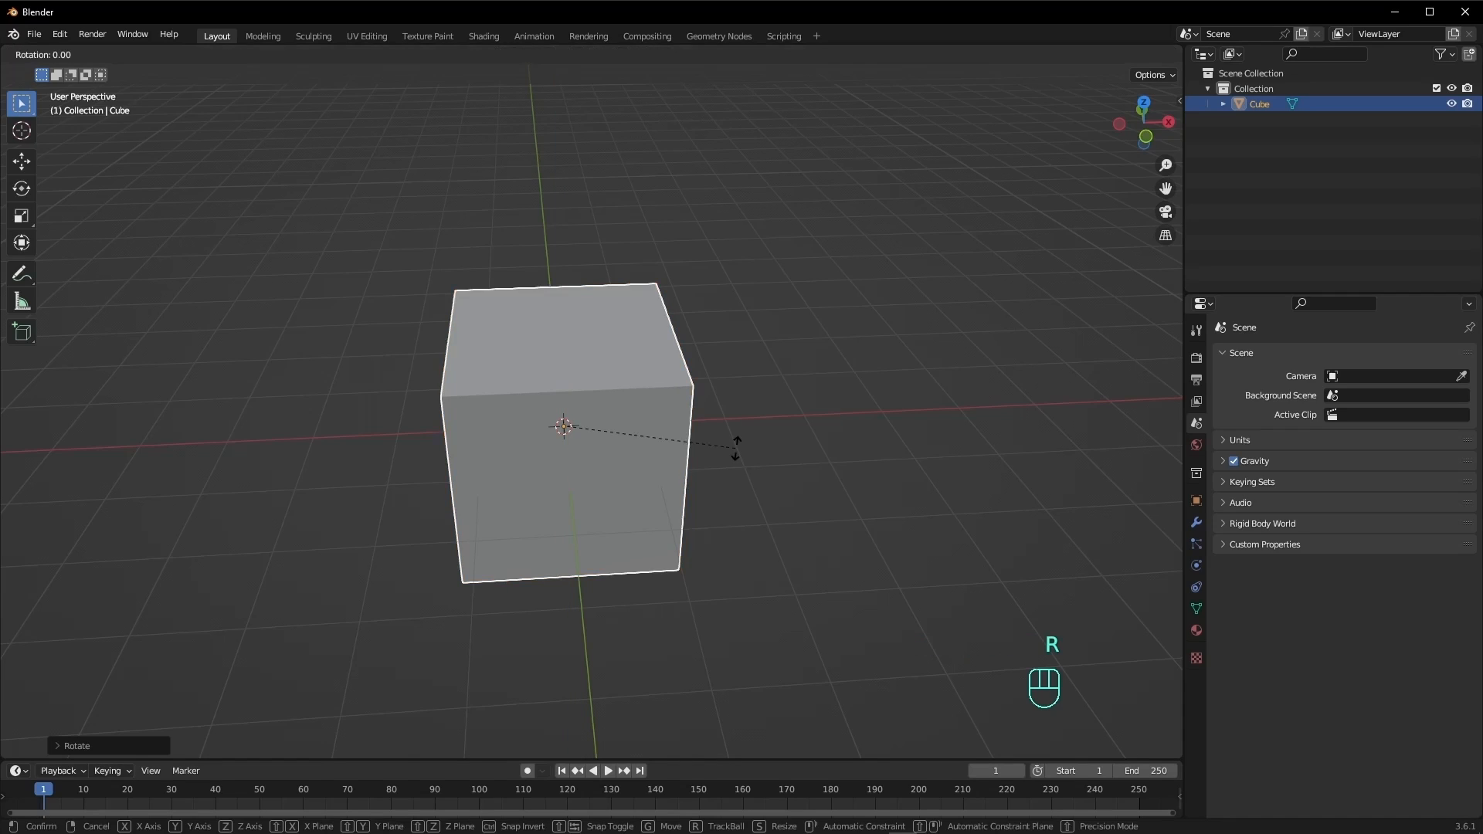
text(9)
text(z90)
key(KP_Enter)
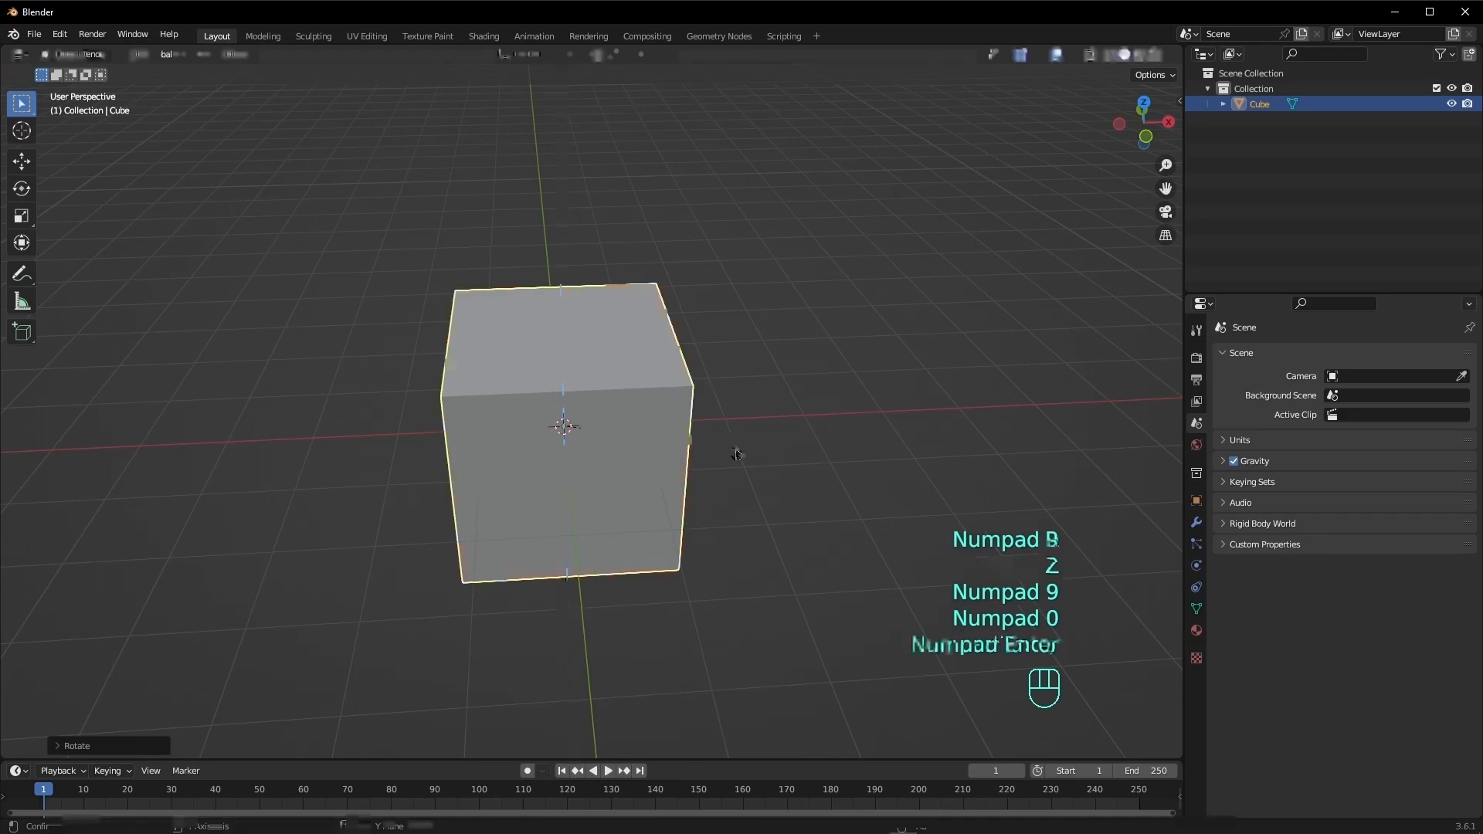
text(rz90)
key(KP_Enter)
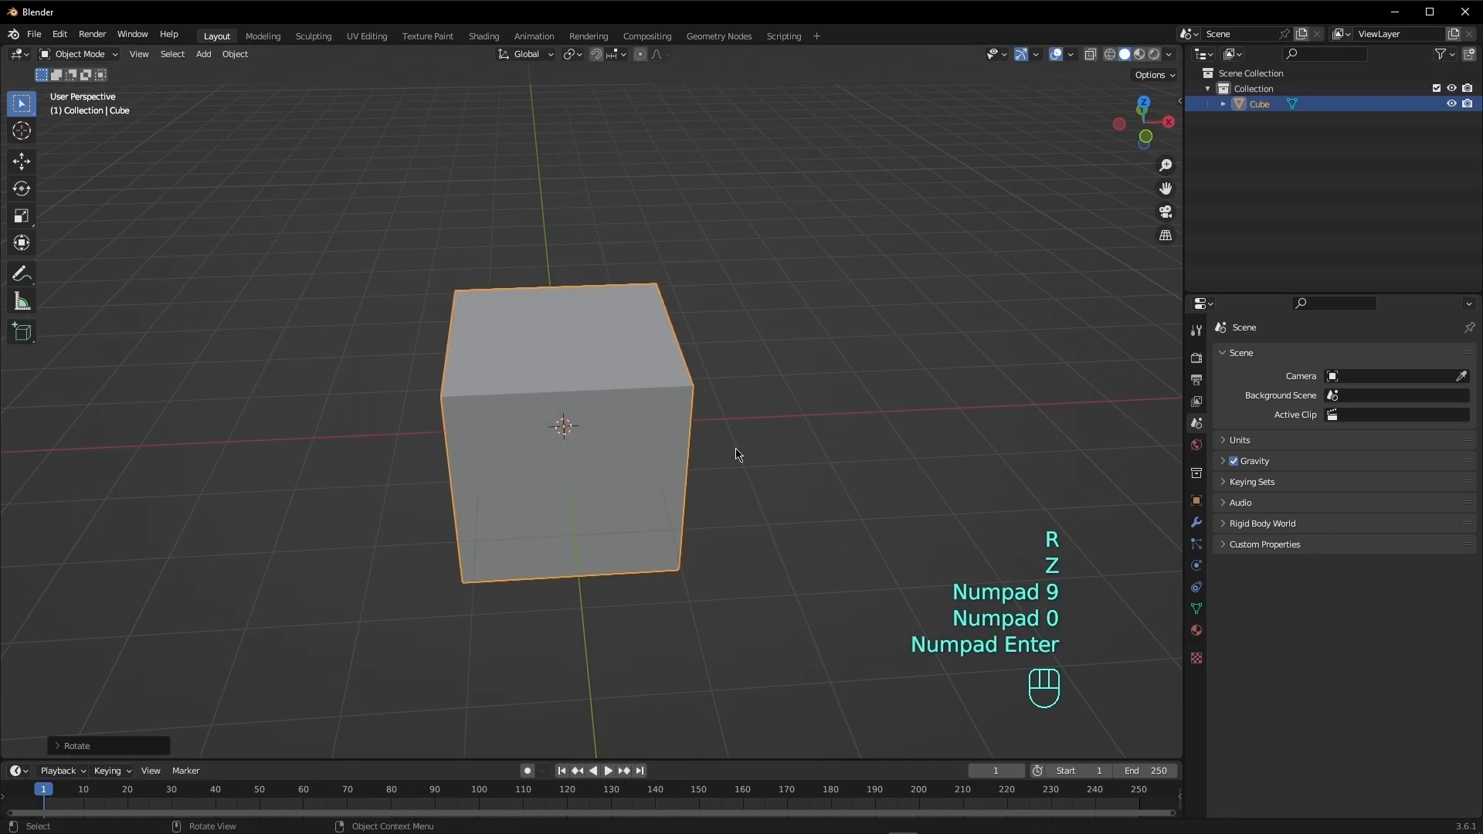
- Try rotating the cube with increment snapping, first freely and again about the Z axis, and undo the rotation
key(r)
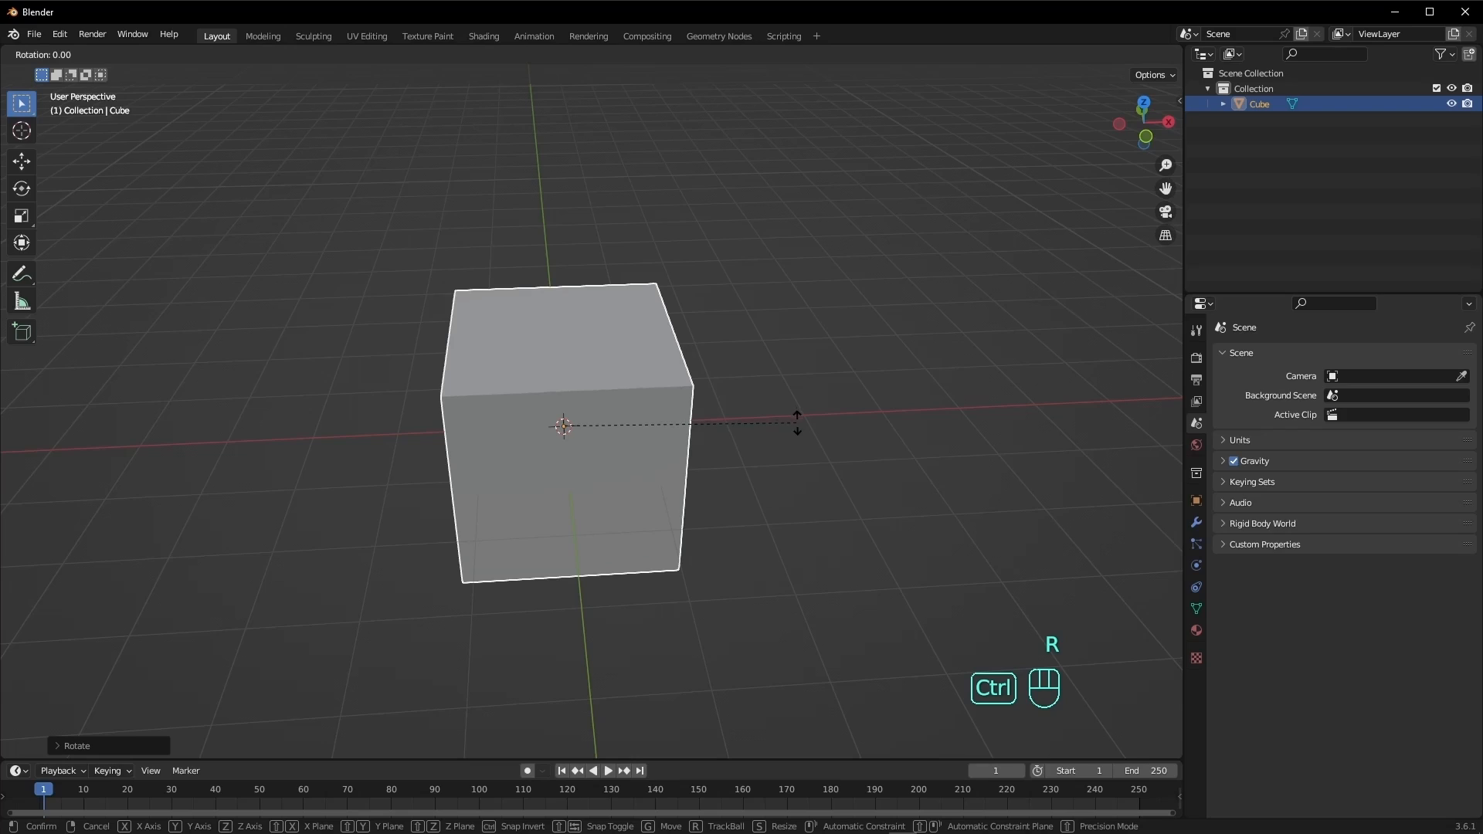
right_click(784, 425)
key(r)
key(z)
key(ctrl)
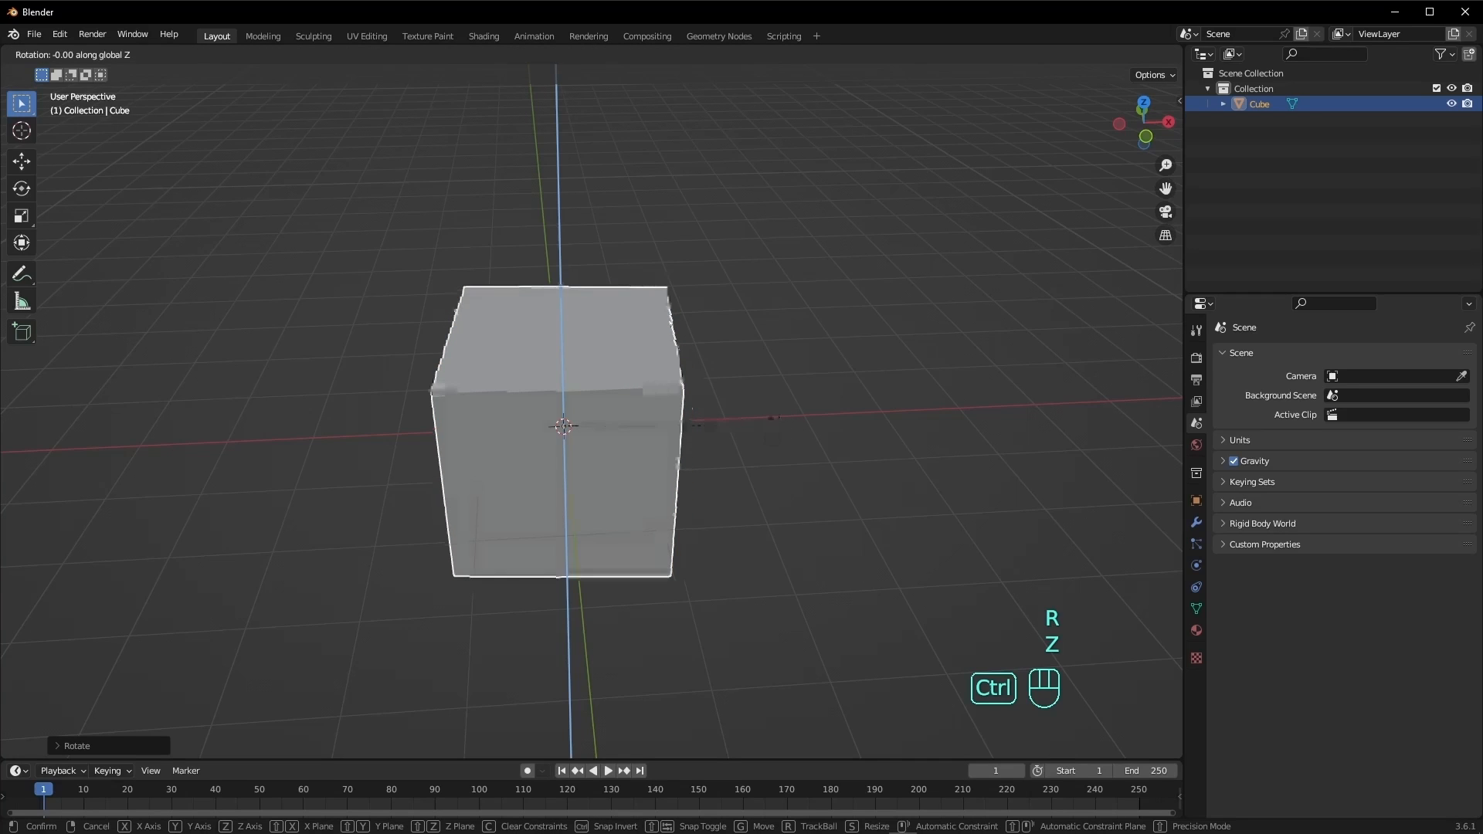
key(ctrl+z)
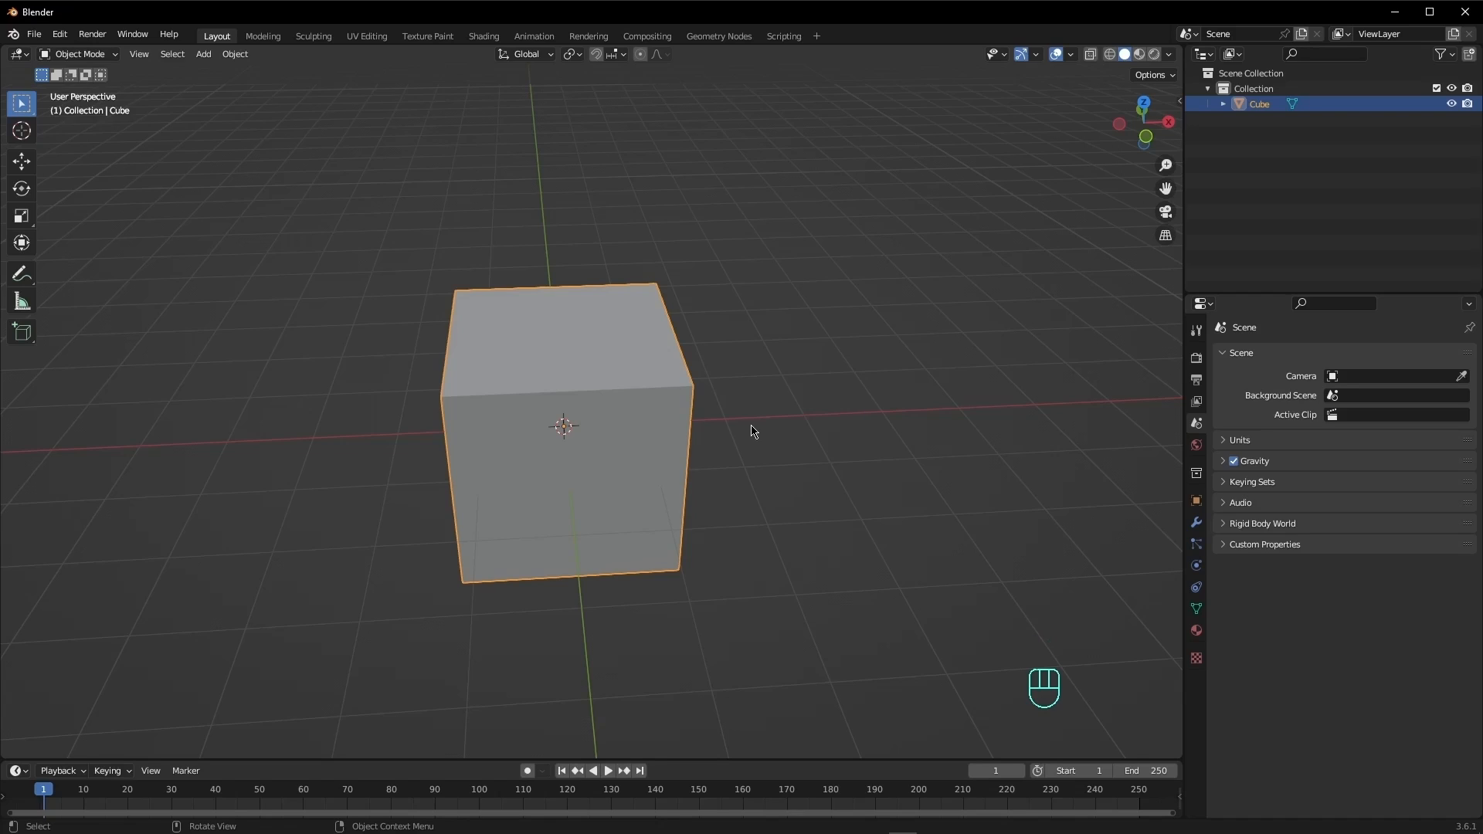
- Scale the cube uniformly with increment snapping
key(s)
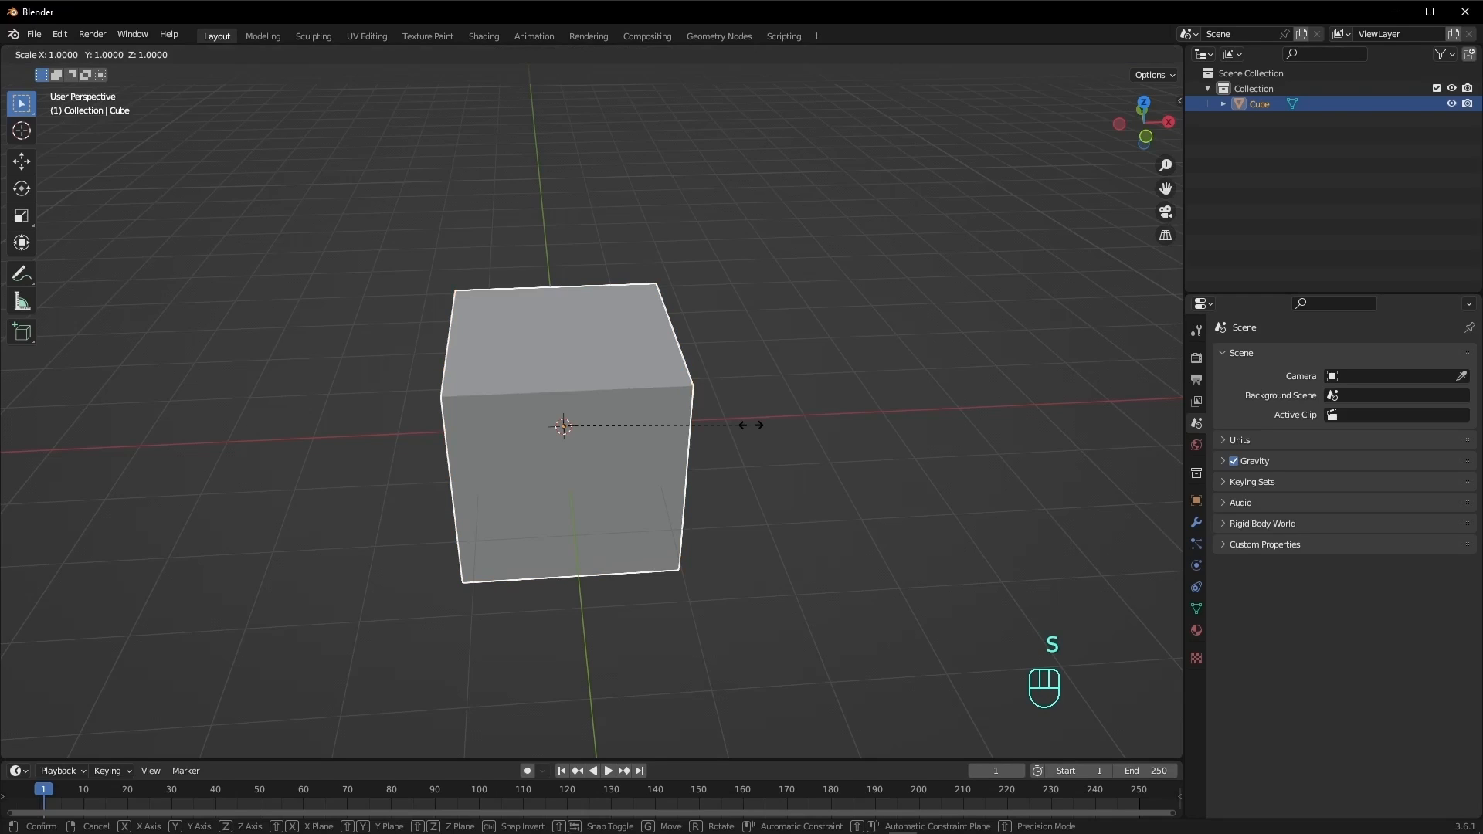
key(ctrl)
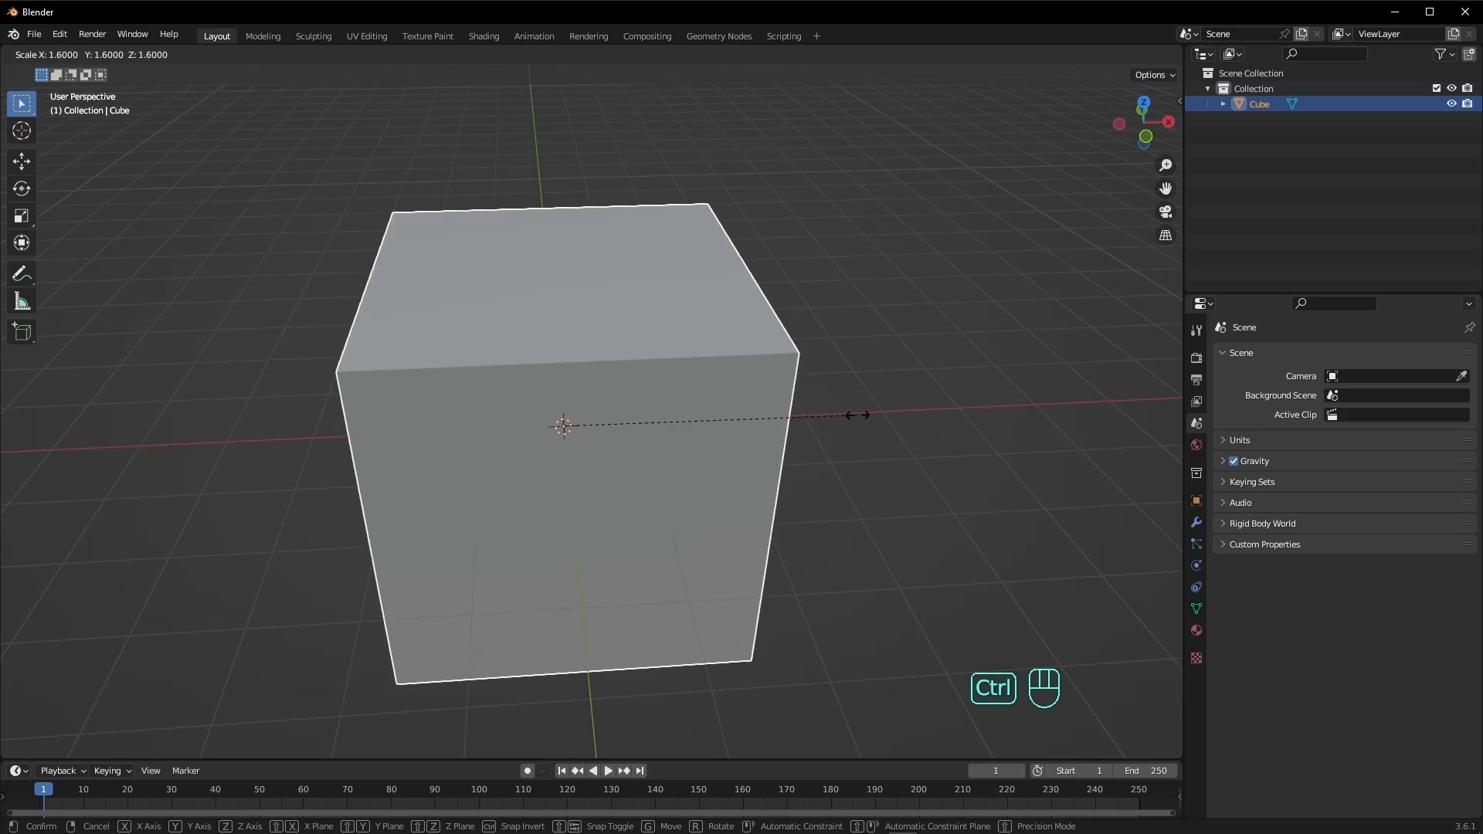
click(776, 428)
middle_drag(776, 427, 764, 494)
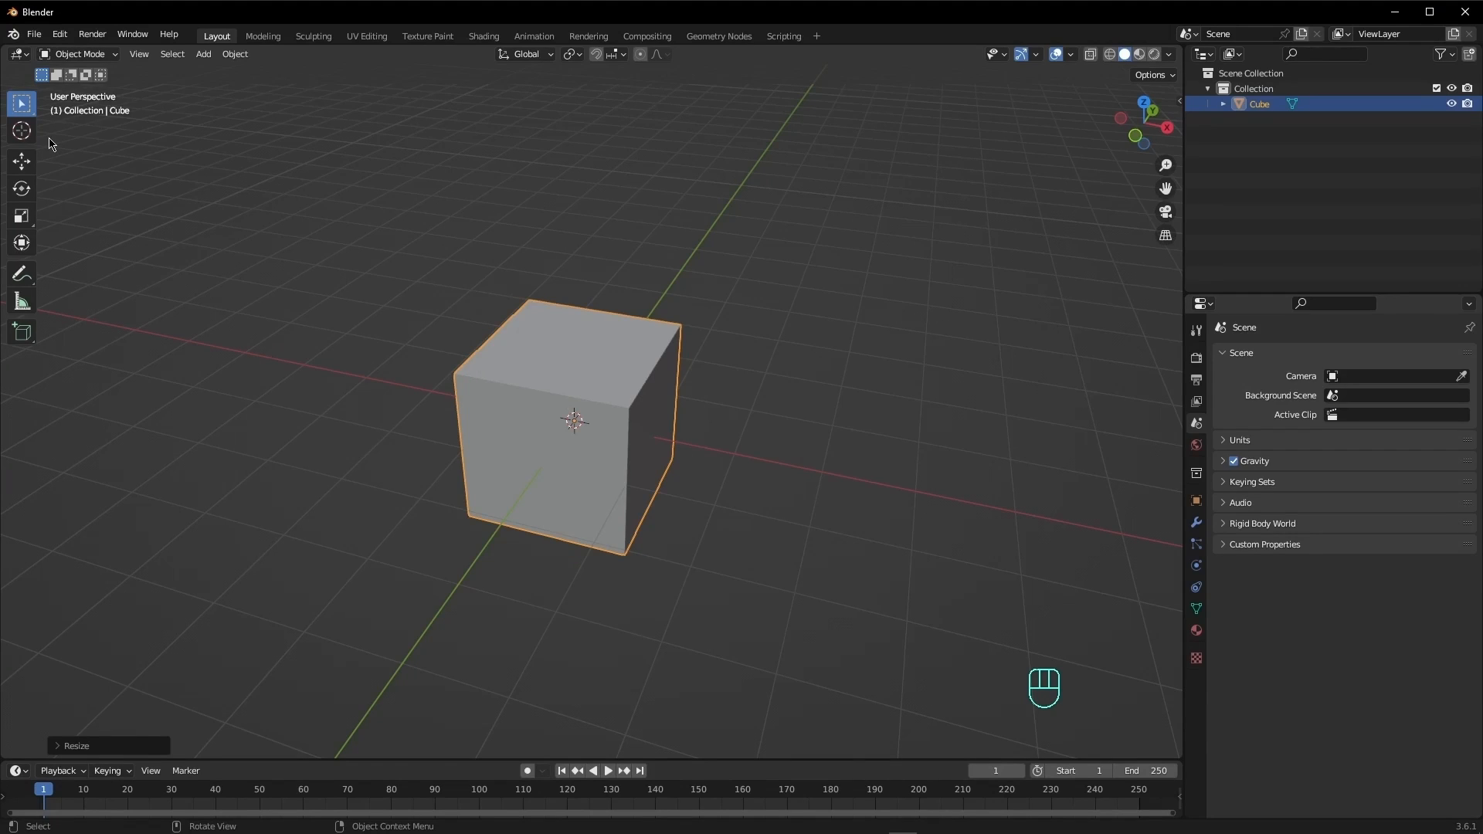
- Raise the cube slightly along the Z axis with the Move tool's gizmo
middle_drag(325, 288, 361, 304)
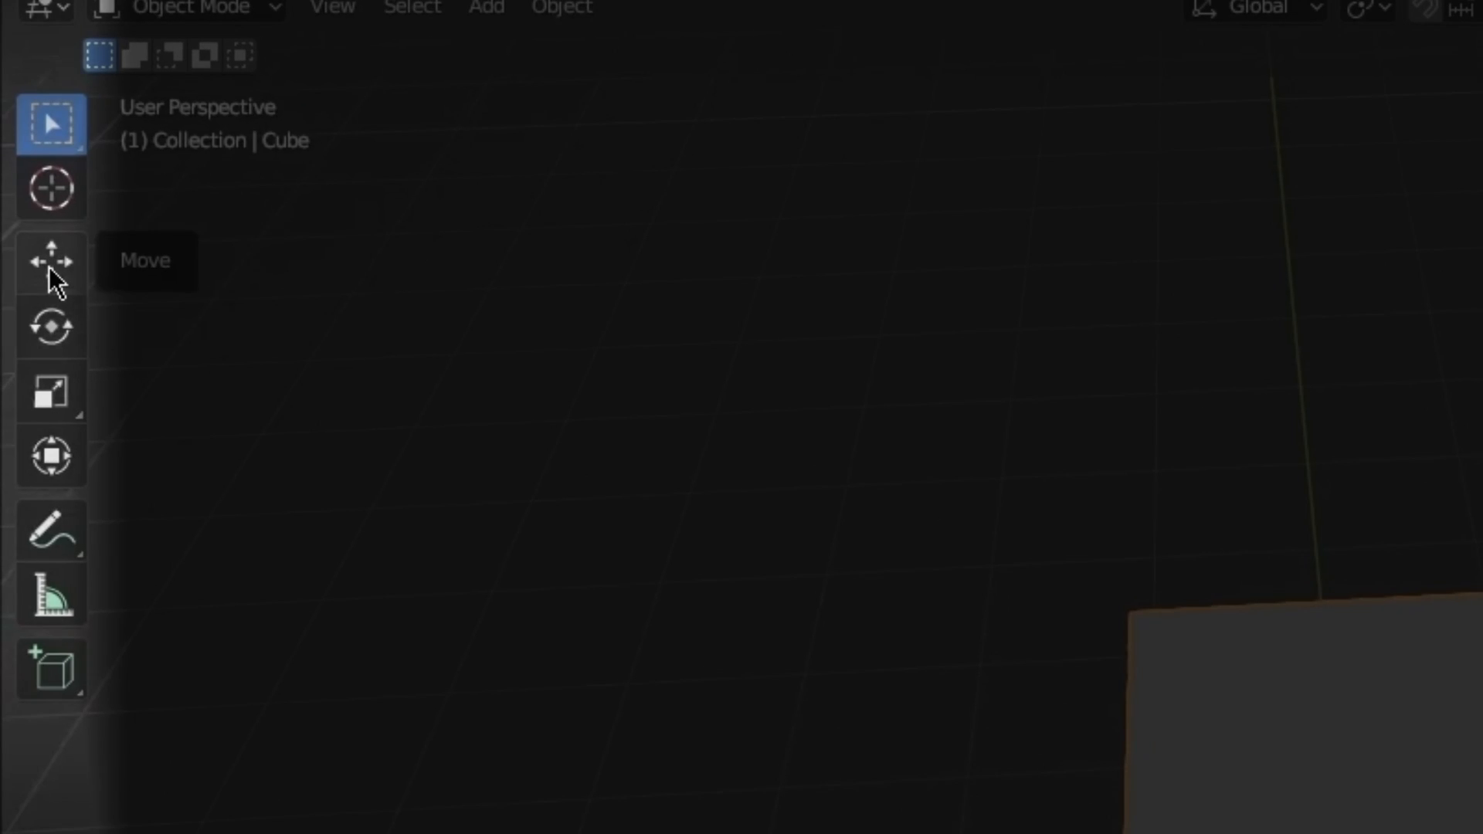
click(21, 161)
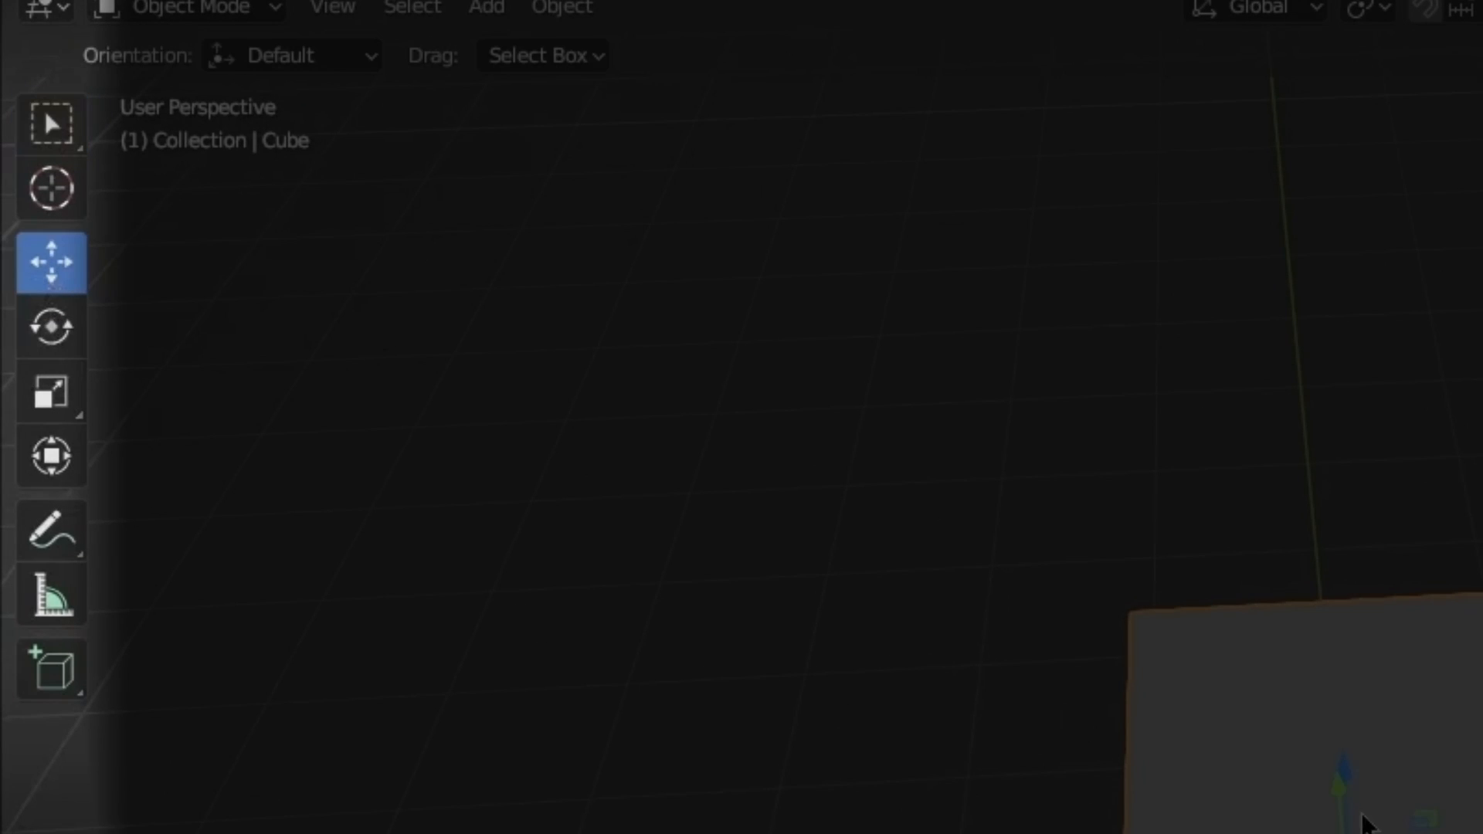
drag(1360, 821, 1337, 734)
- Activate the Rotate tool briefly, and switch to the Scale tool to display its gizmo on the cube
click(54, 336)
click(56, 402)
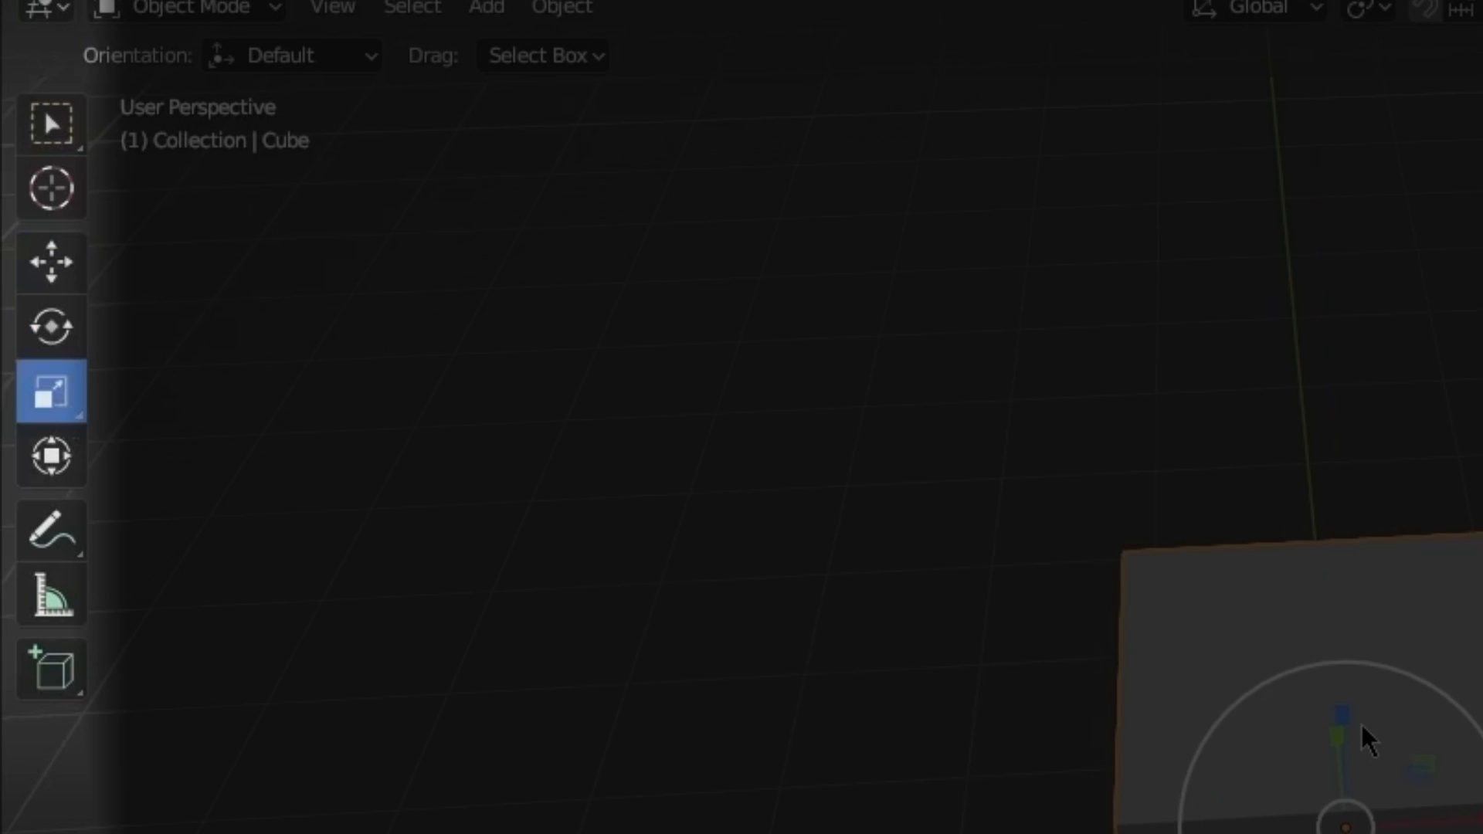
key(s)
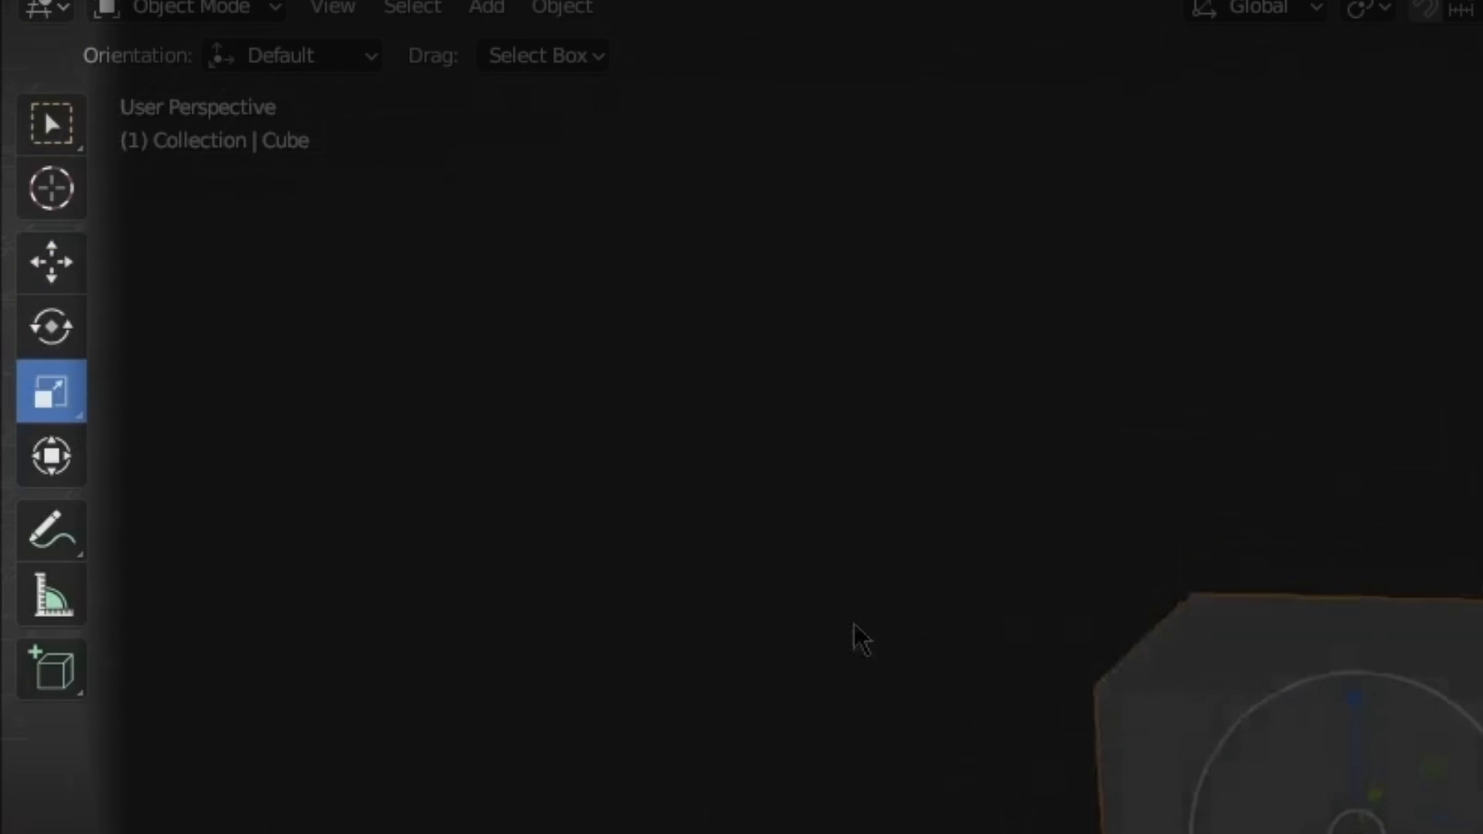
drag(1471, 706, 1479, 657)
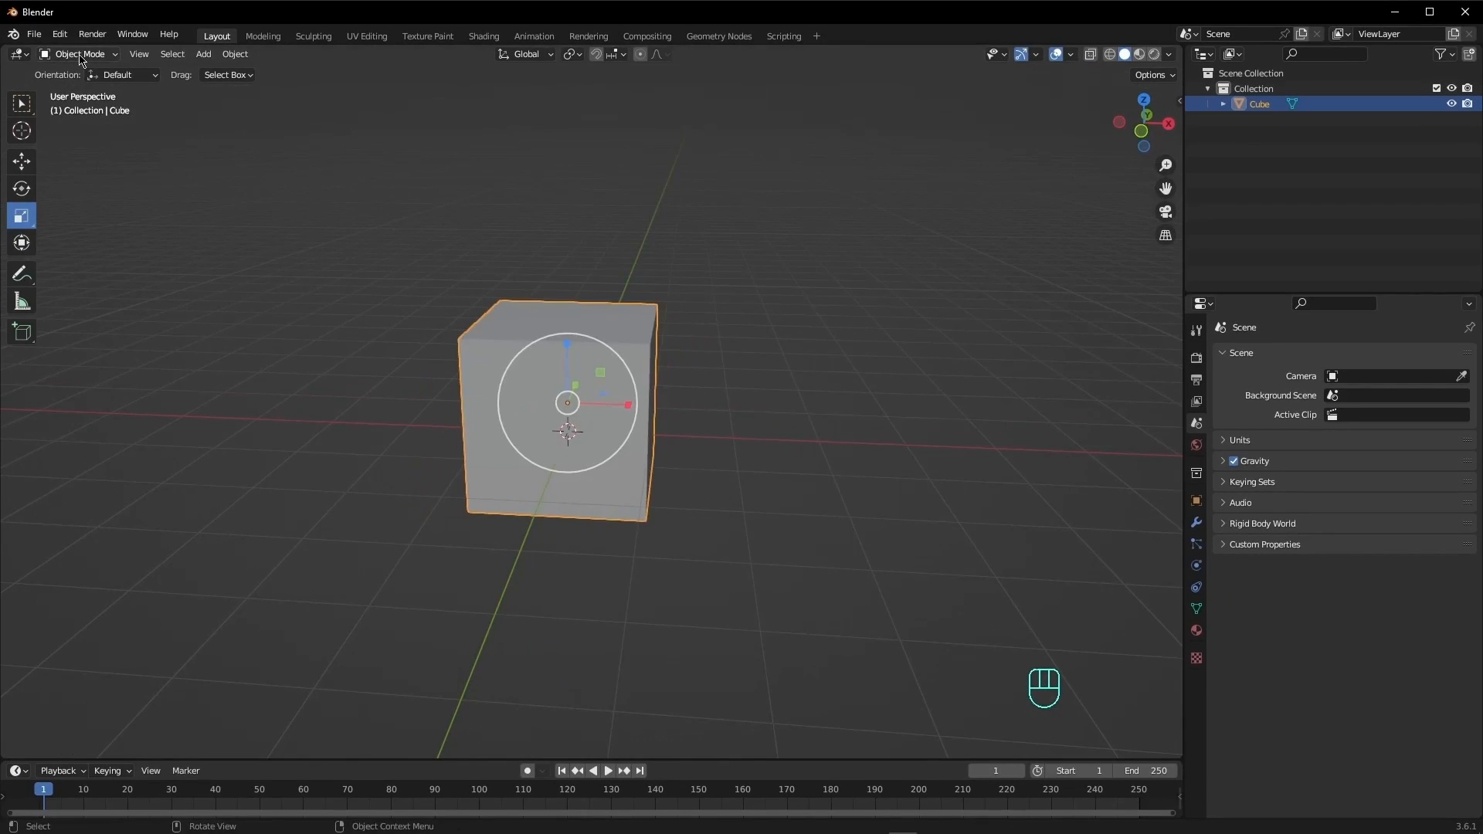
- Switch the cube from Object Mode to Edit Mode
click(79, 54)
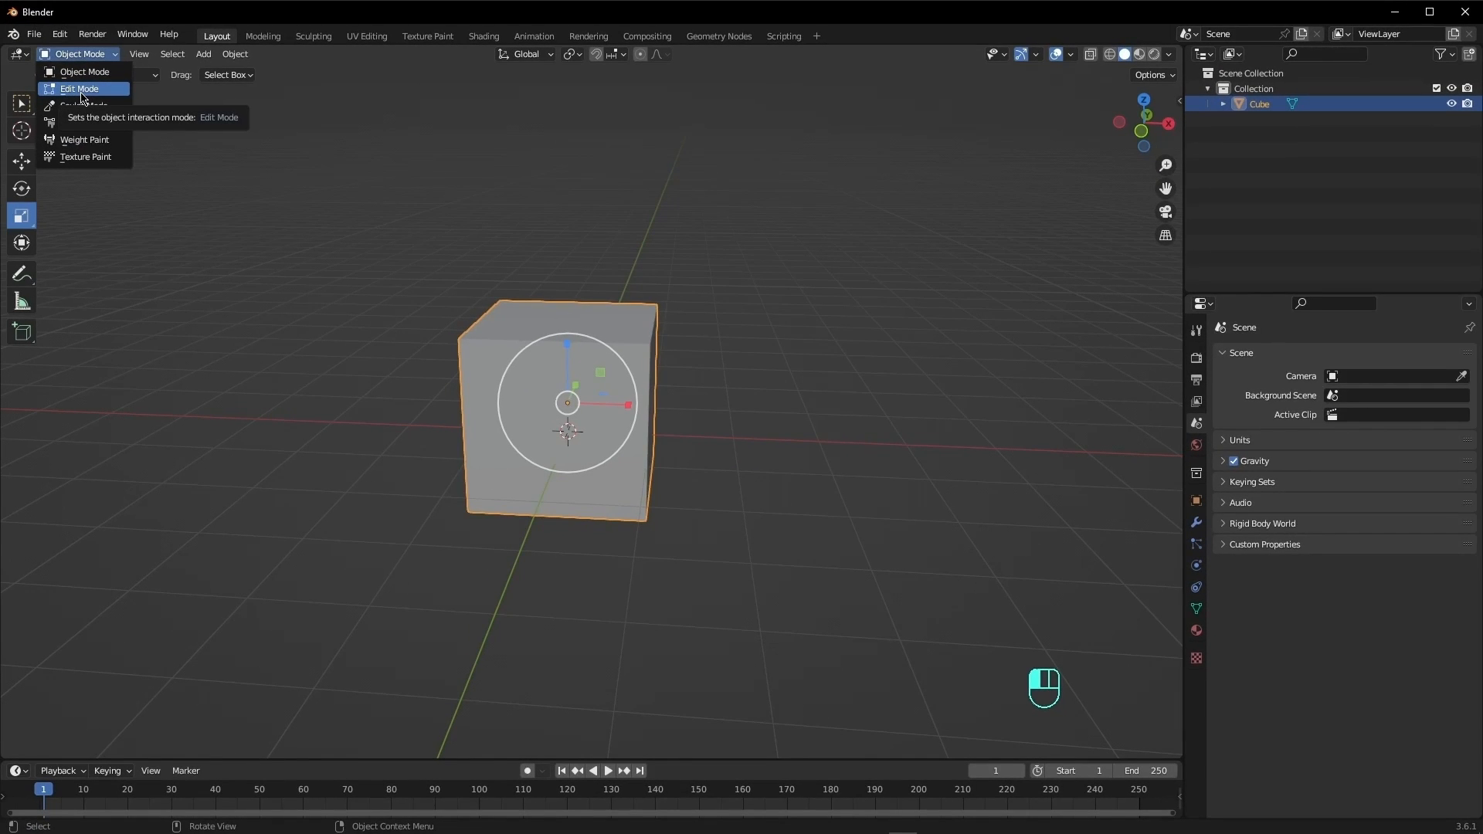
click(81, 98)
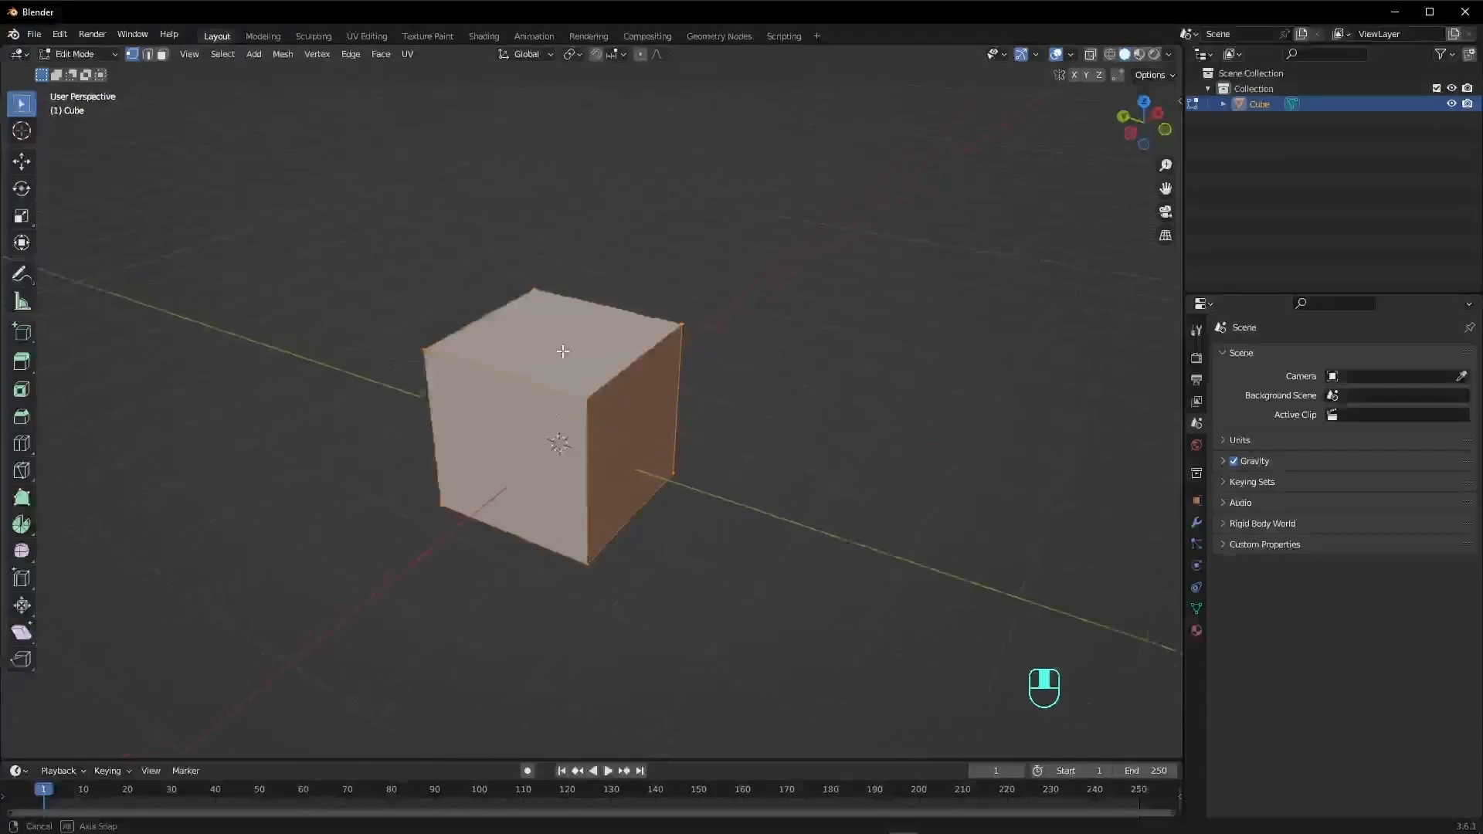
- Try the vertex, edge and face select modes, selecting one side face of the cube in face select mode
scroll(565, 349, down, 2)
middle_drag(563, 352, 486, 375)
scroll(552, 422, up, 4)
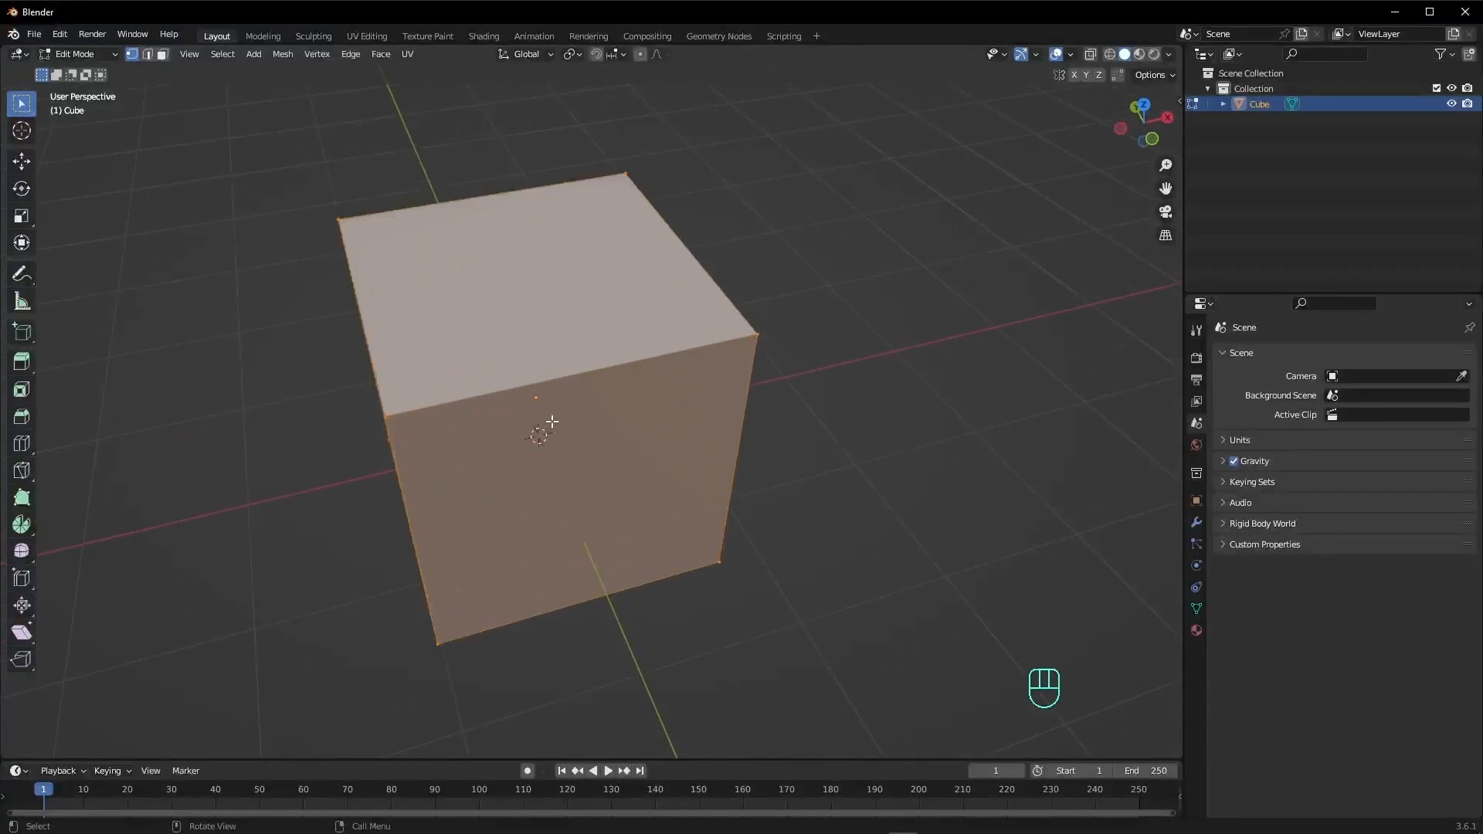
click(552, 422)
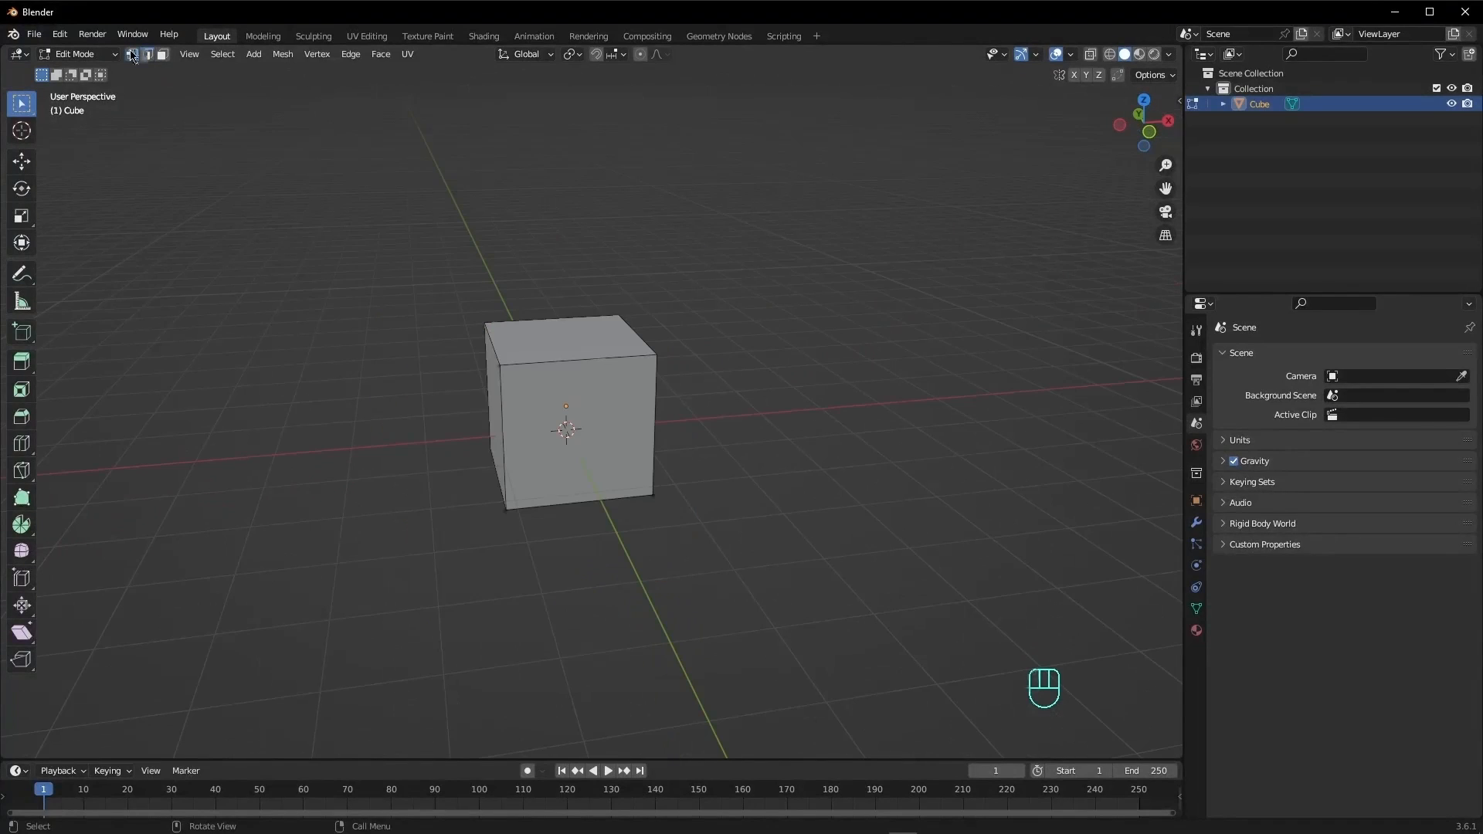
click(146, 57)
click(163, 59)
click(587, 426)
middle_drag(587, 427, 622, 430)
scroll(622, 431, up, 2)
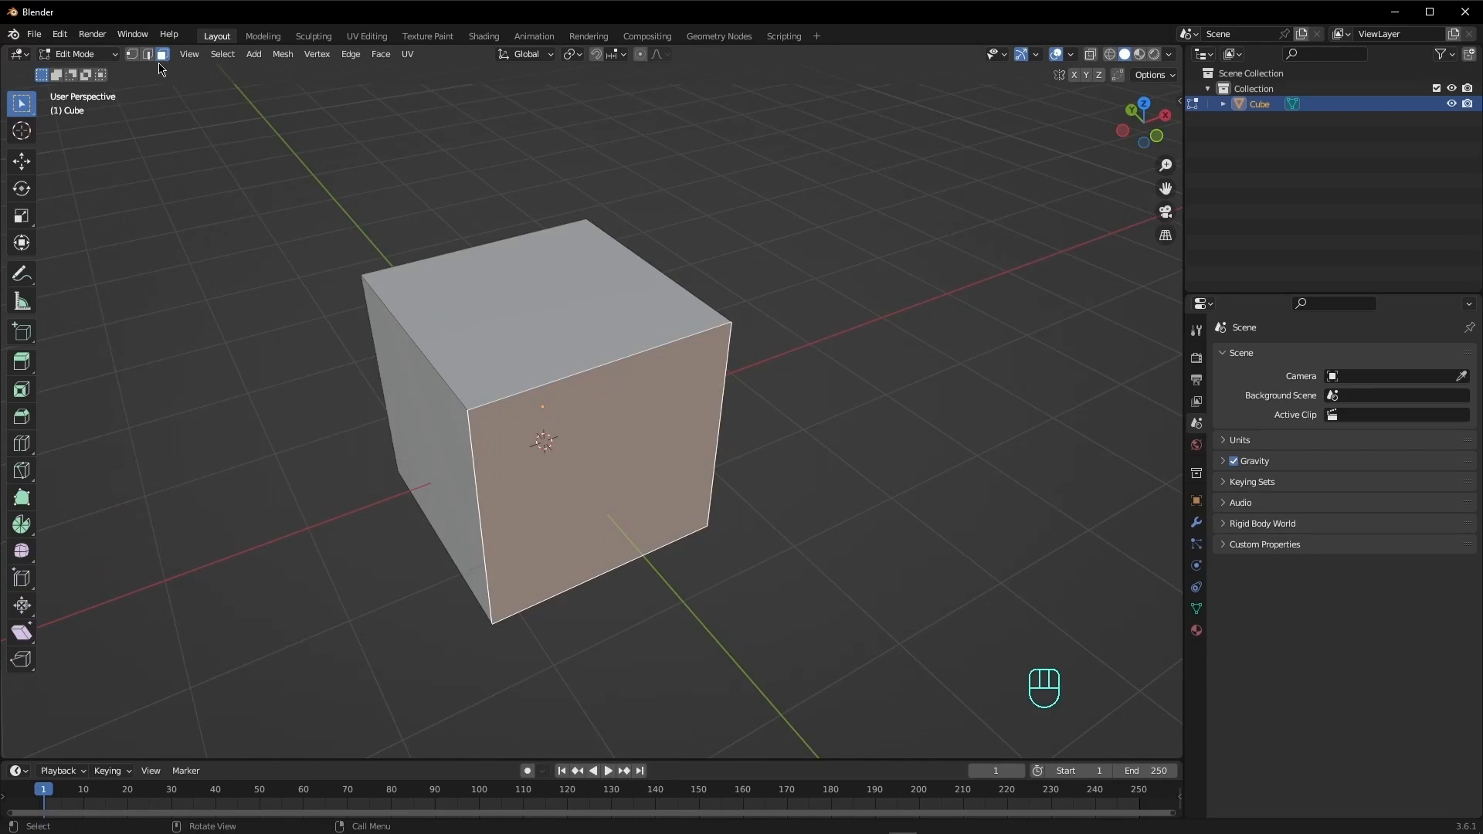
- Select another side face, a top edge and a top corner vertex of the cube, each in its matching select mode
click(474, 384)
middle_drag(474, 385, 507, 373)
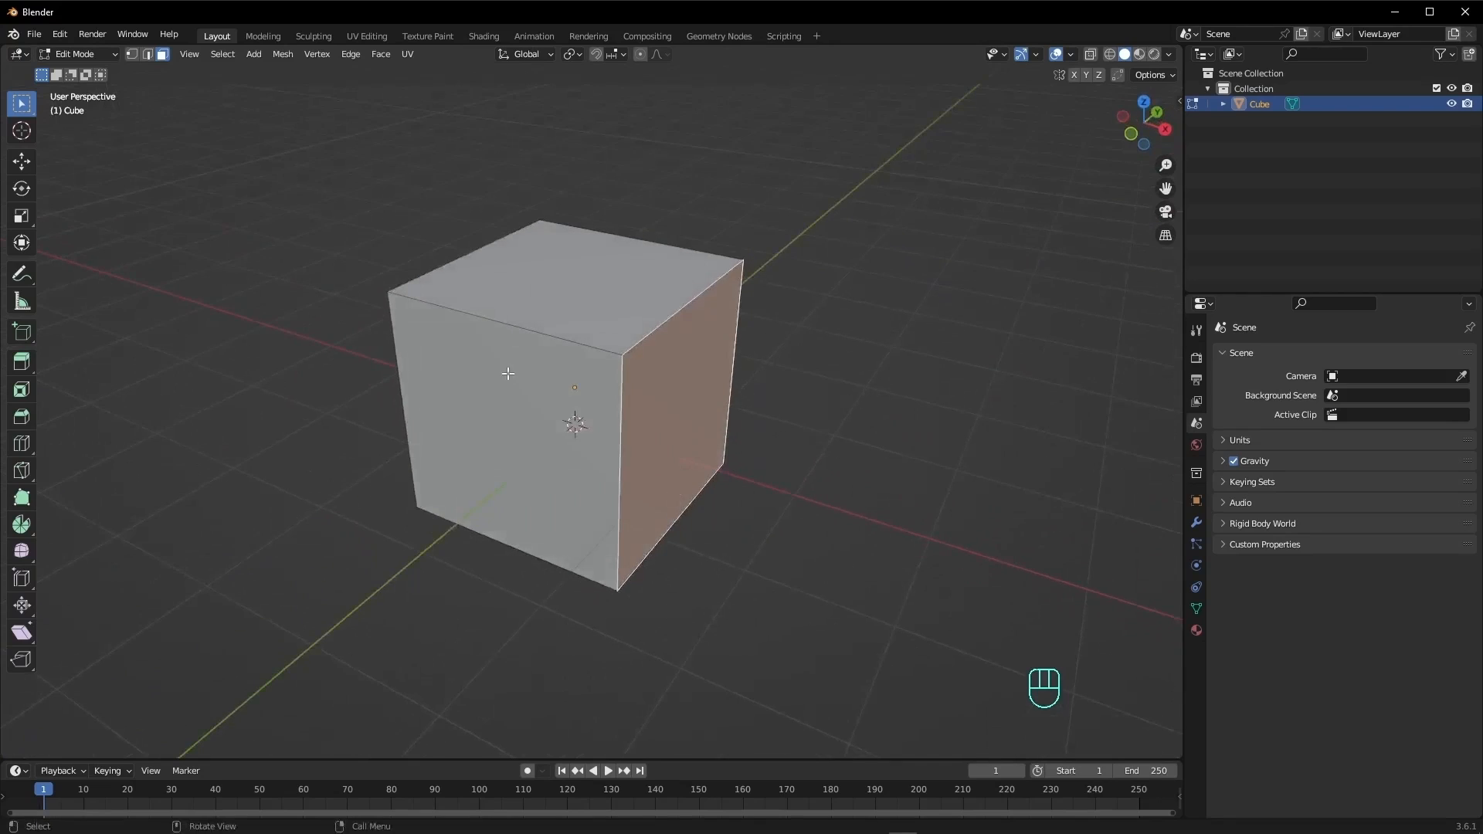
click(148, 55)
click(496, 319)
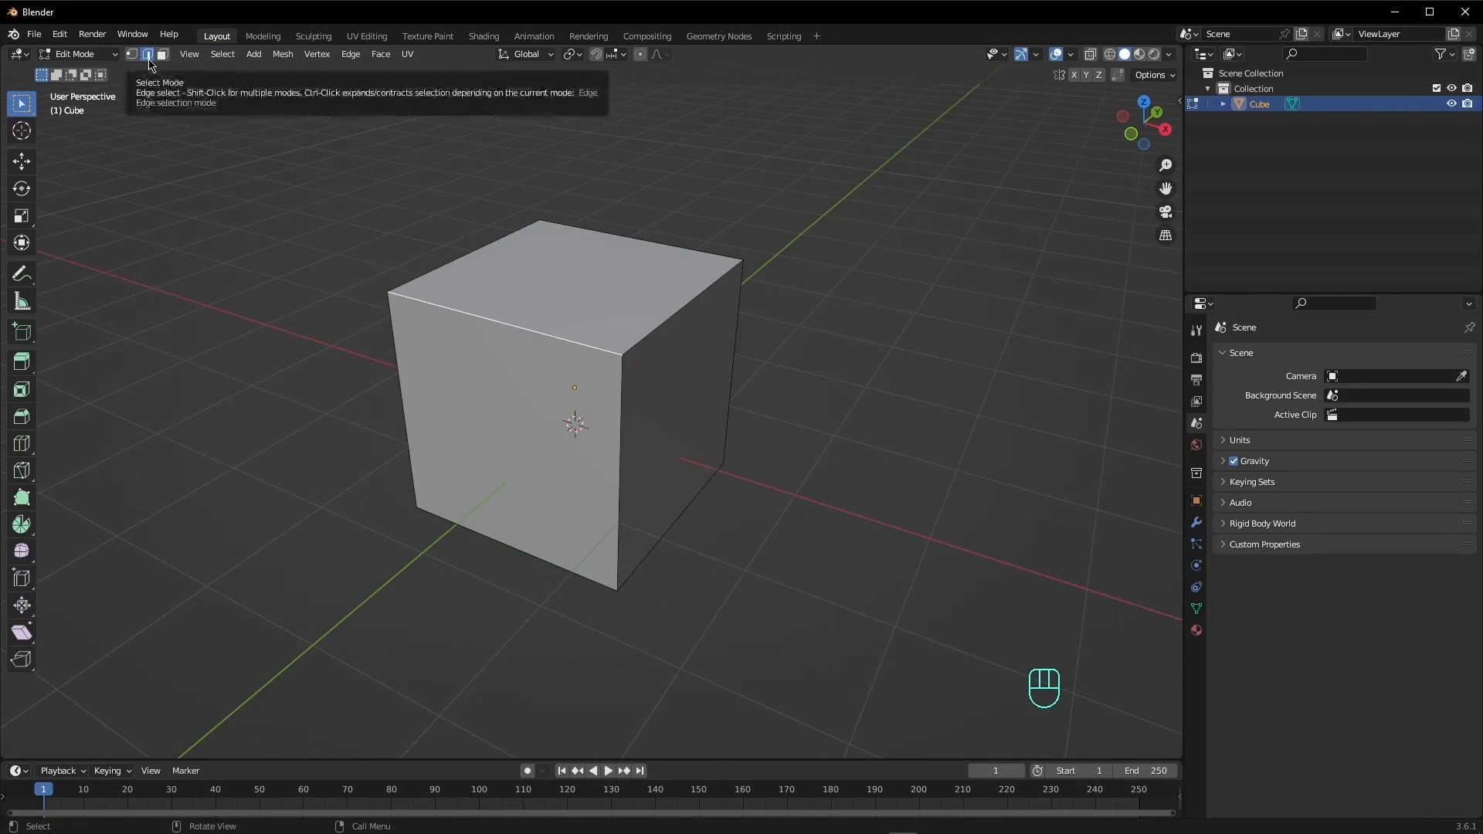
key(1)
click(625, 359)
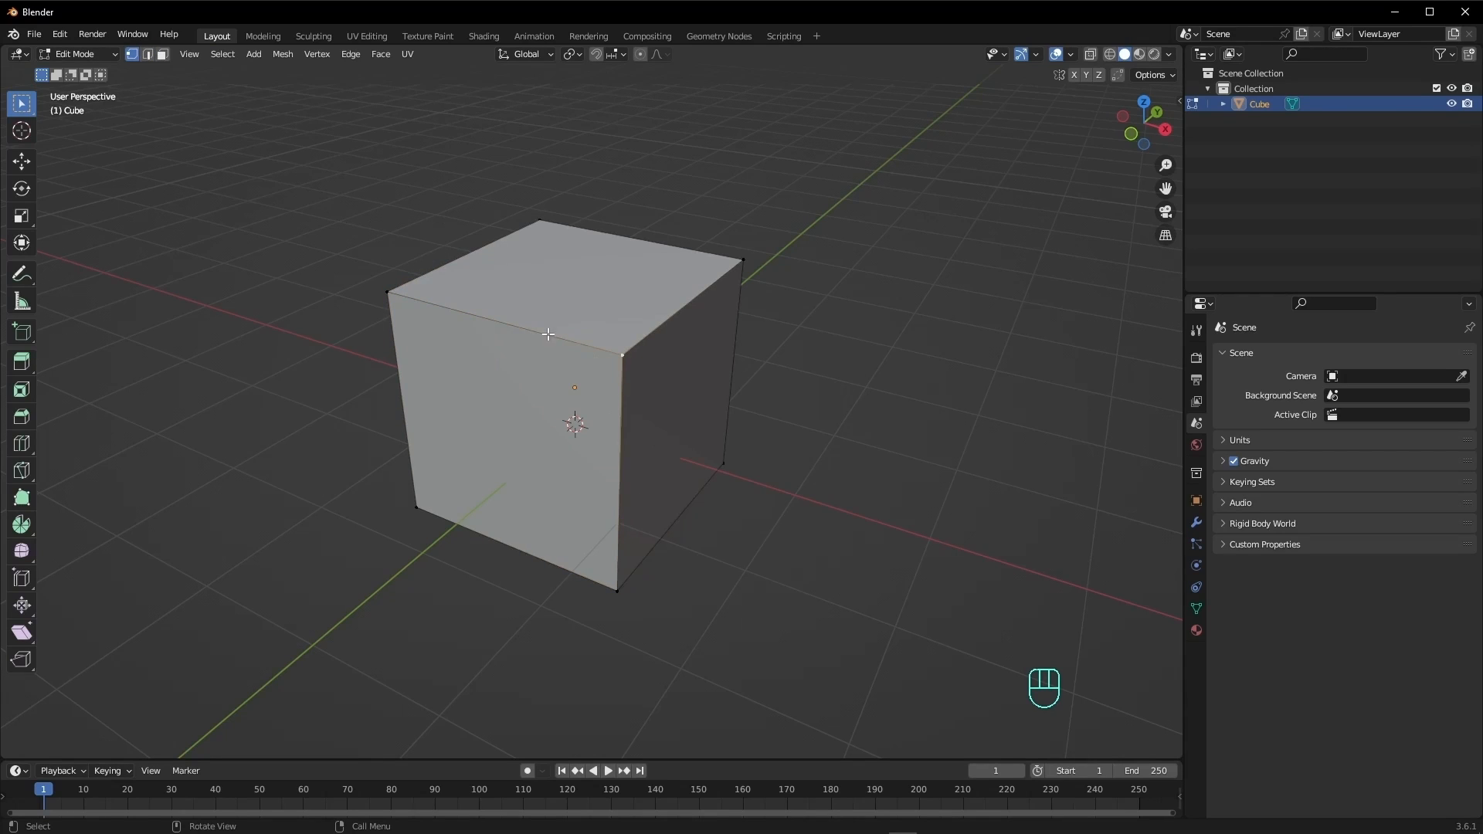
- Select the cube's top face in face select mode and scale it up so the sides flare outward
click(149, 54)
middle_drag(455, 301, 561, 341)
scroll(544, 350, down, 2)
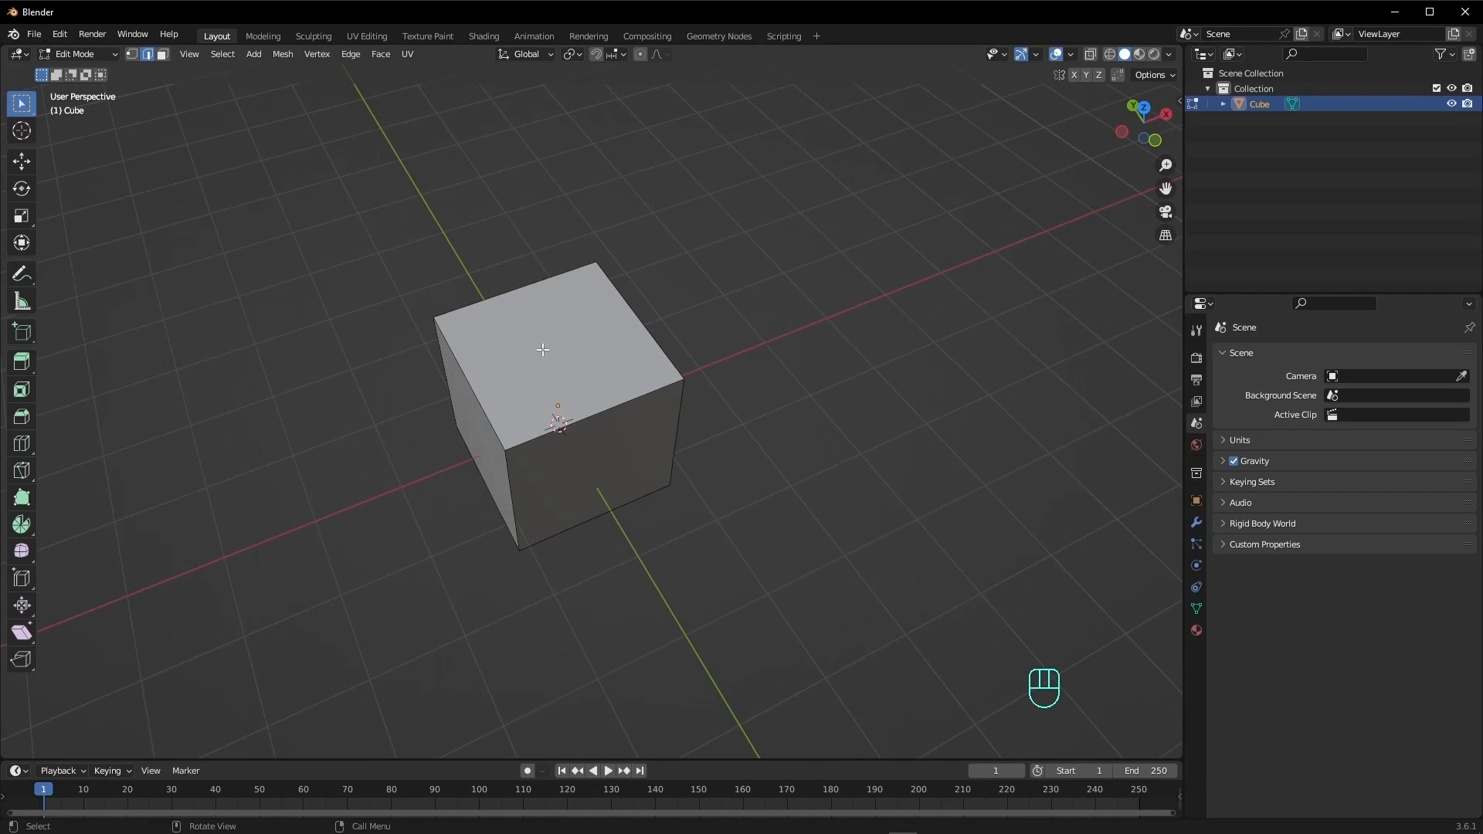
middle_drag(543, 350, 484, 296)
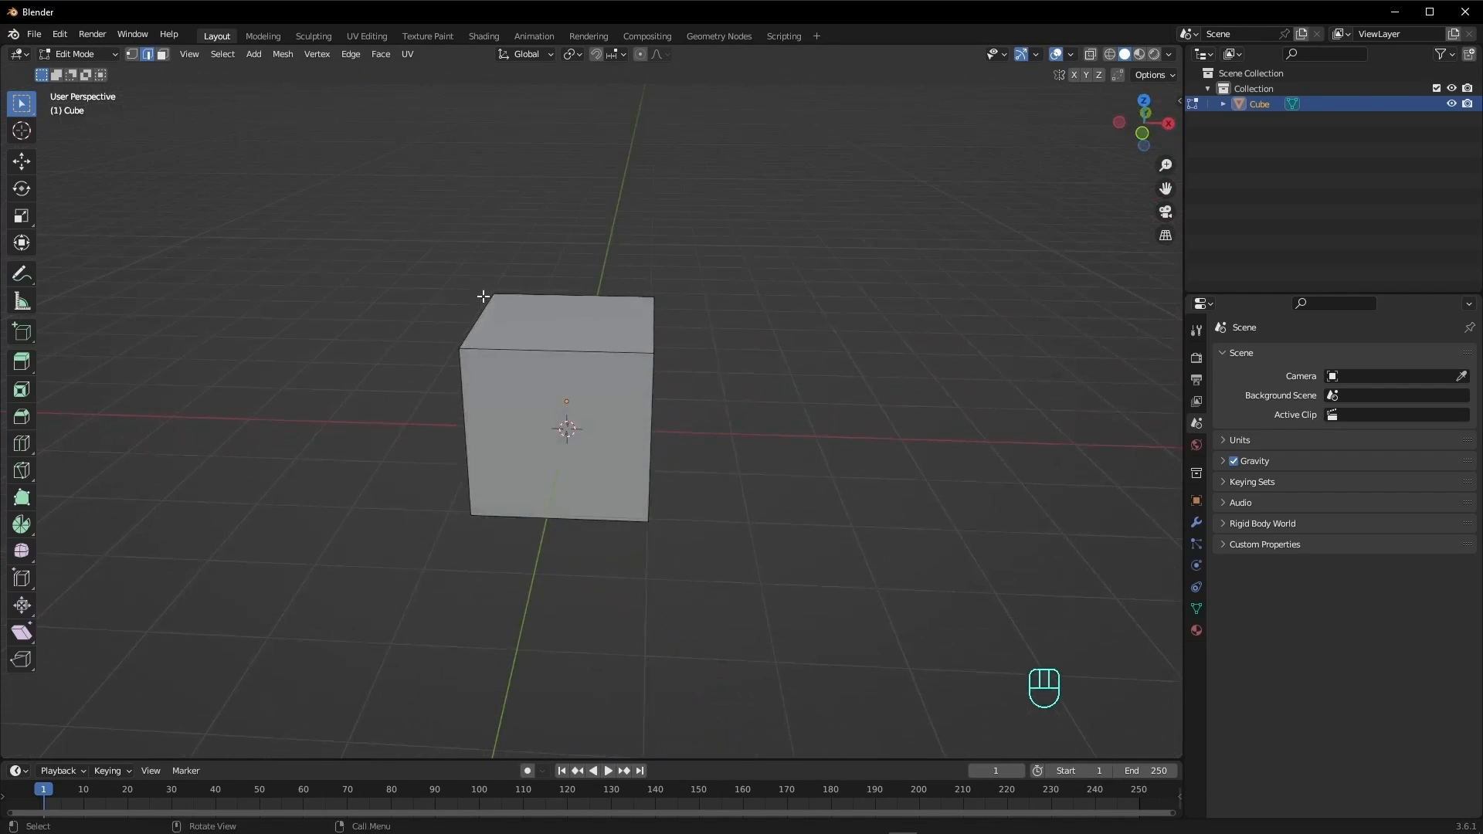
scroll(483, 297, up, 2)
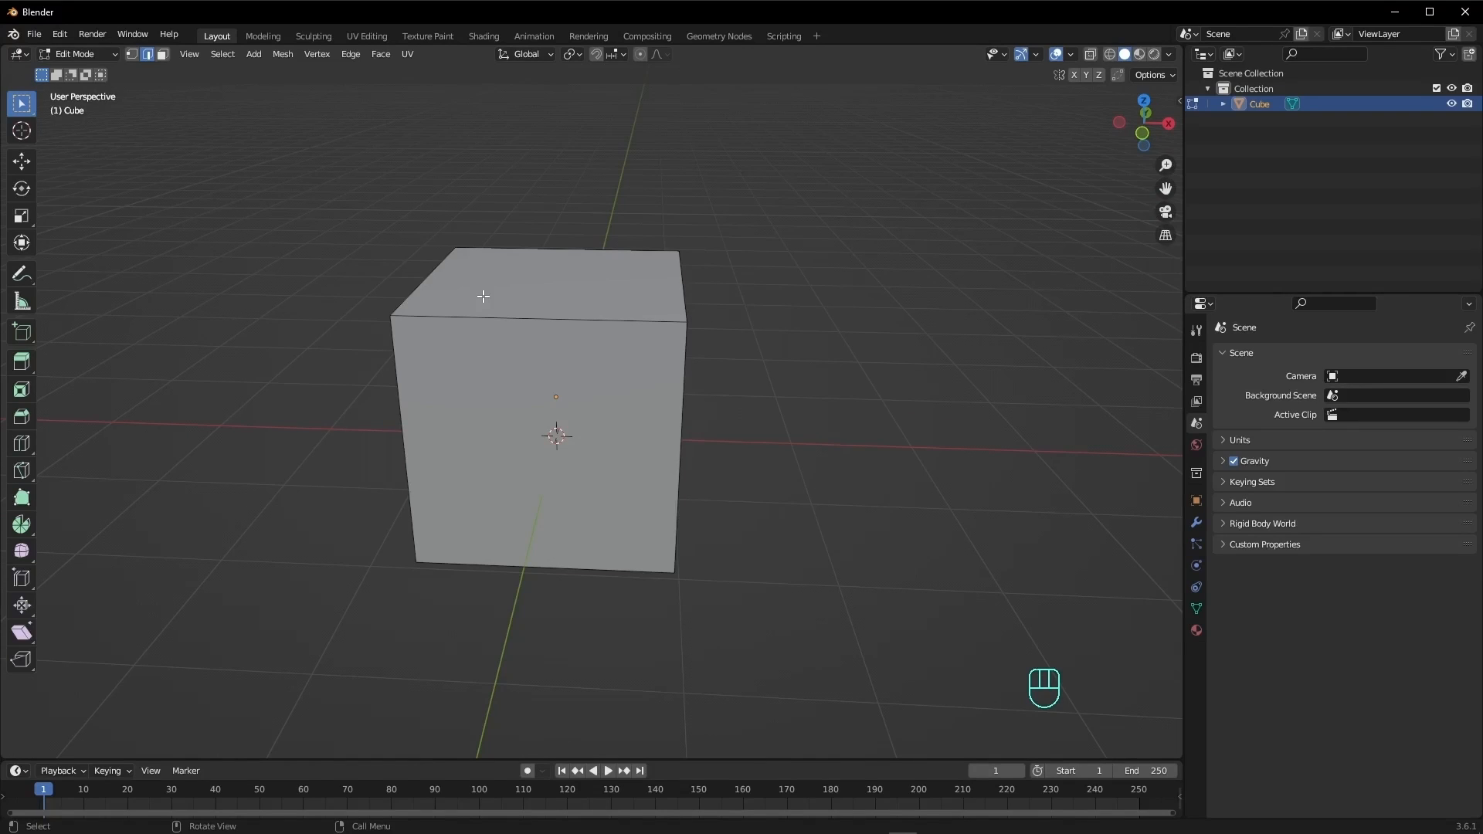
click(157, 59)
click(589, 311)
middle_drag(590, 312, 468, 269)
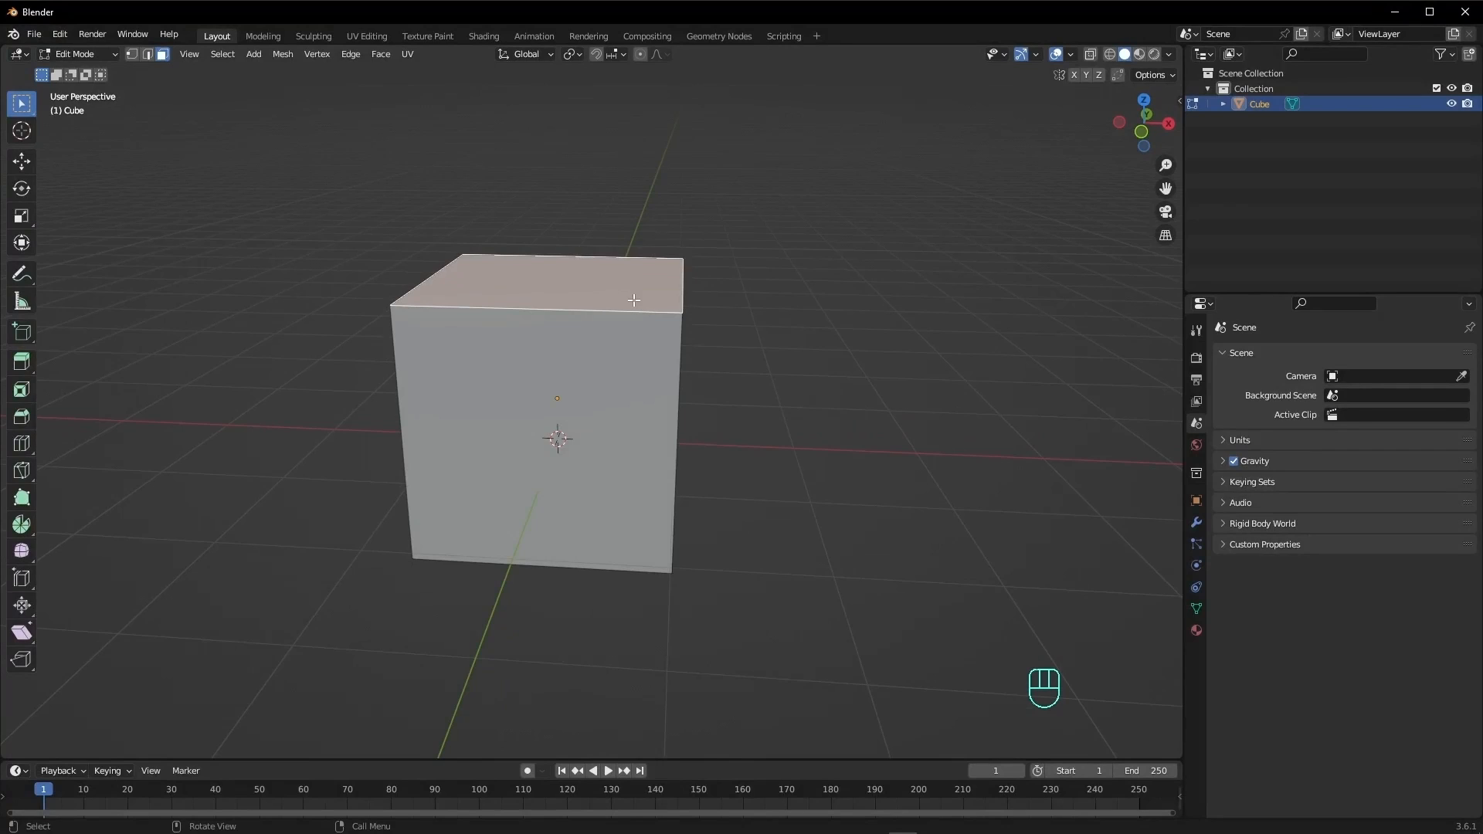
key(s)
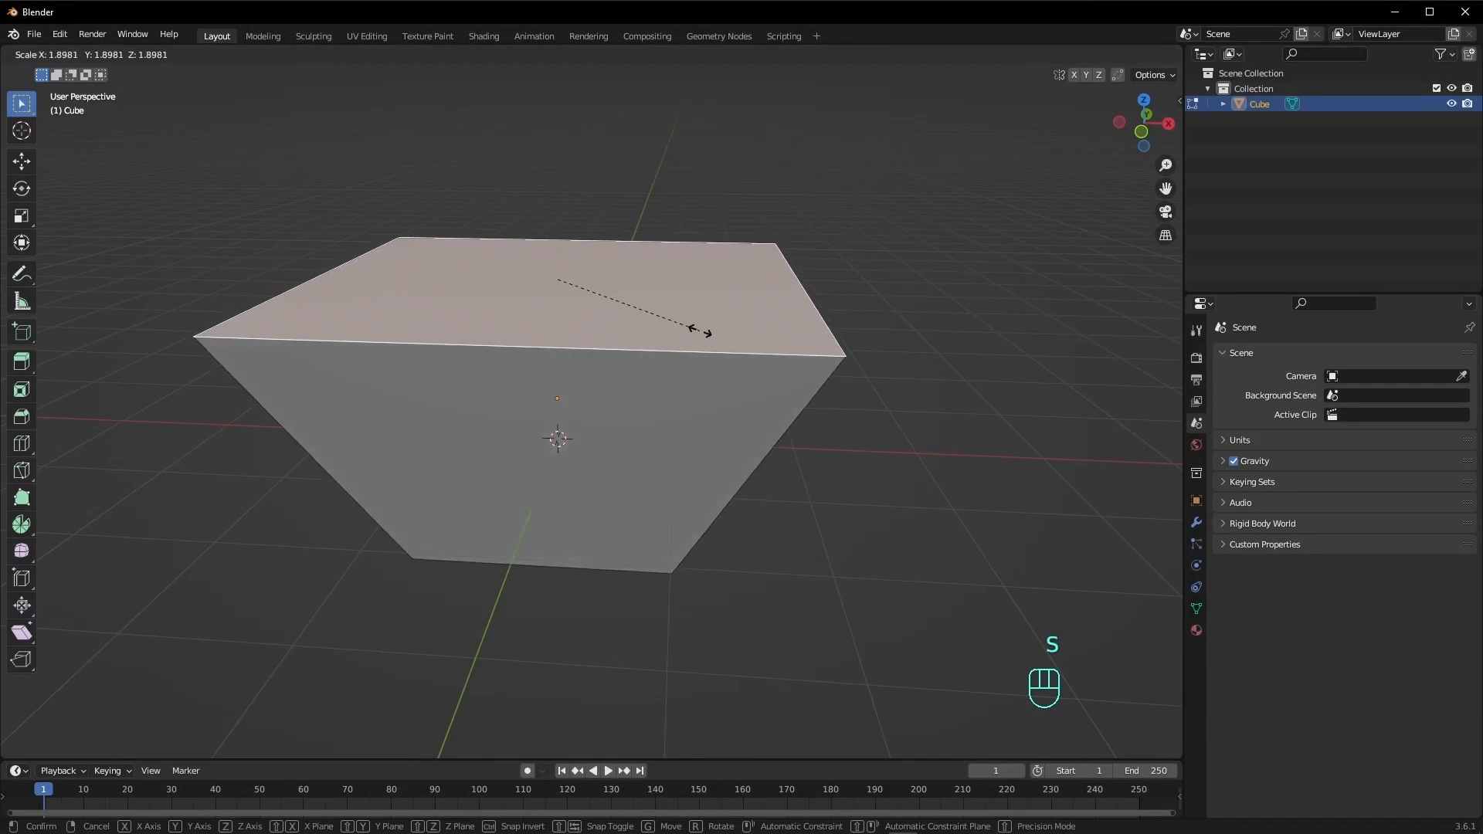
click(732, 351)
scroll(730, 363, down, 3)
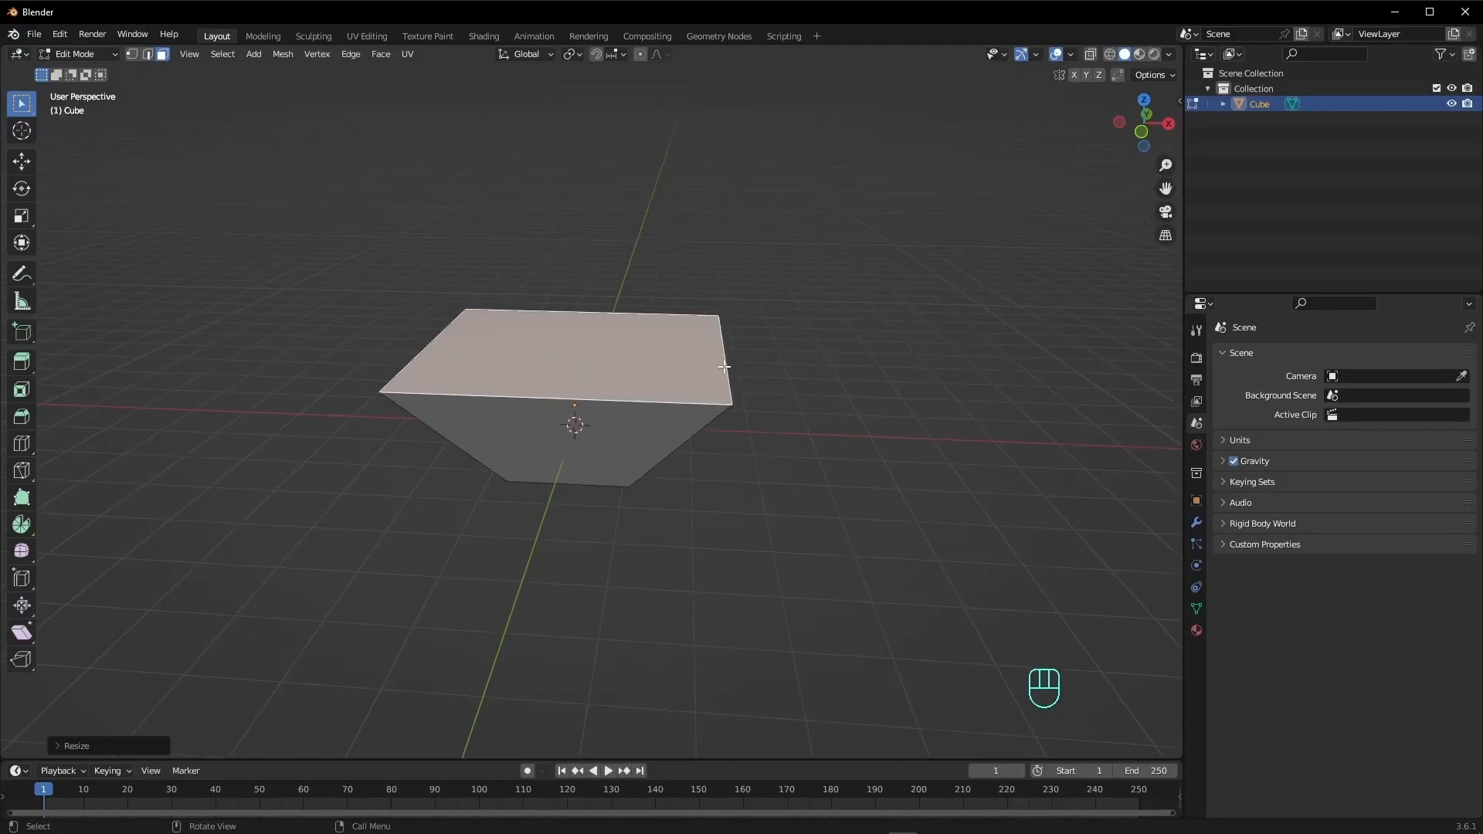
- Select one edge of the enlarged top face in edge select mode and raise it along the Z axis
click(395, 316)
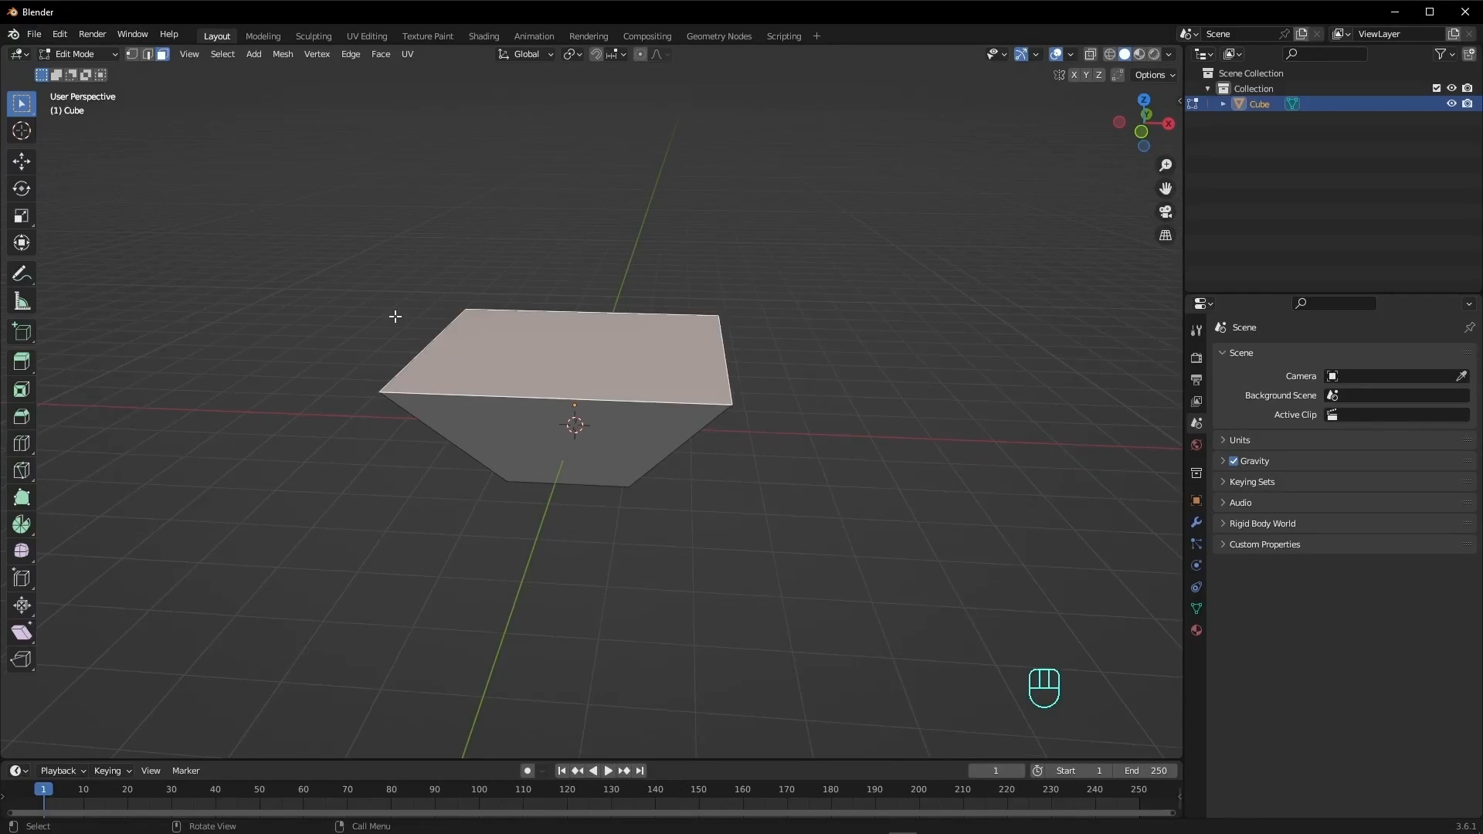
click(146, 53)
middle_drag(564, 427, 664, 437)
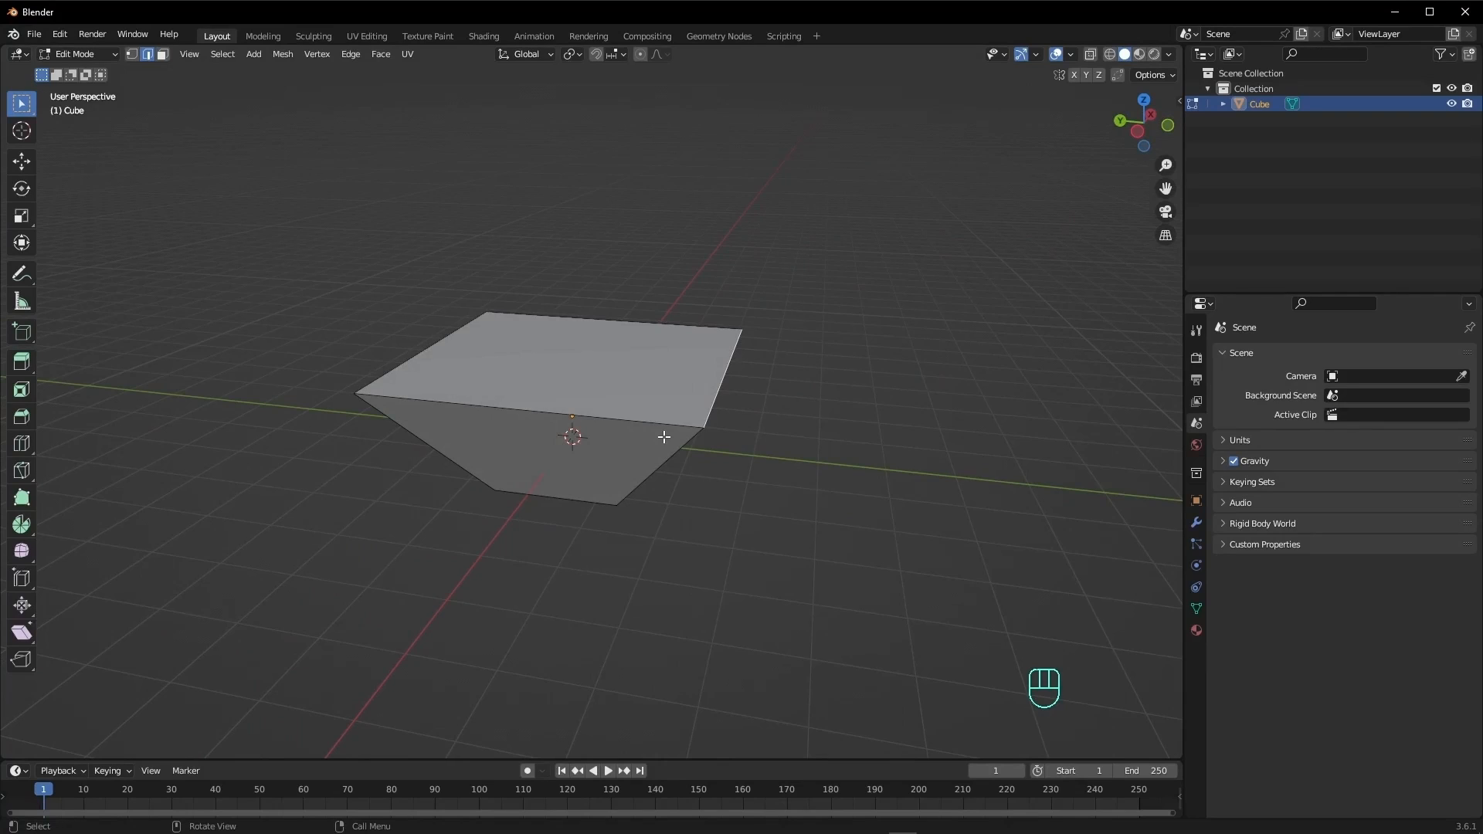
key(g)
key(z)
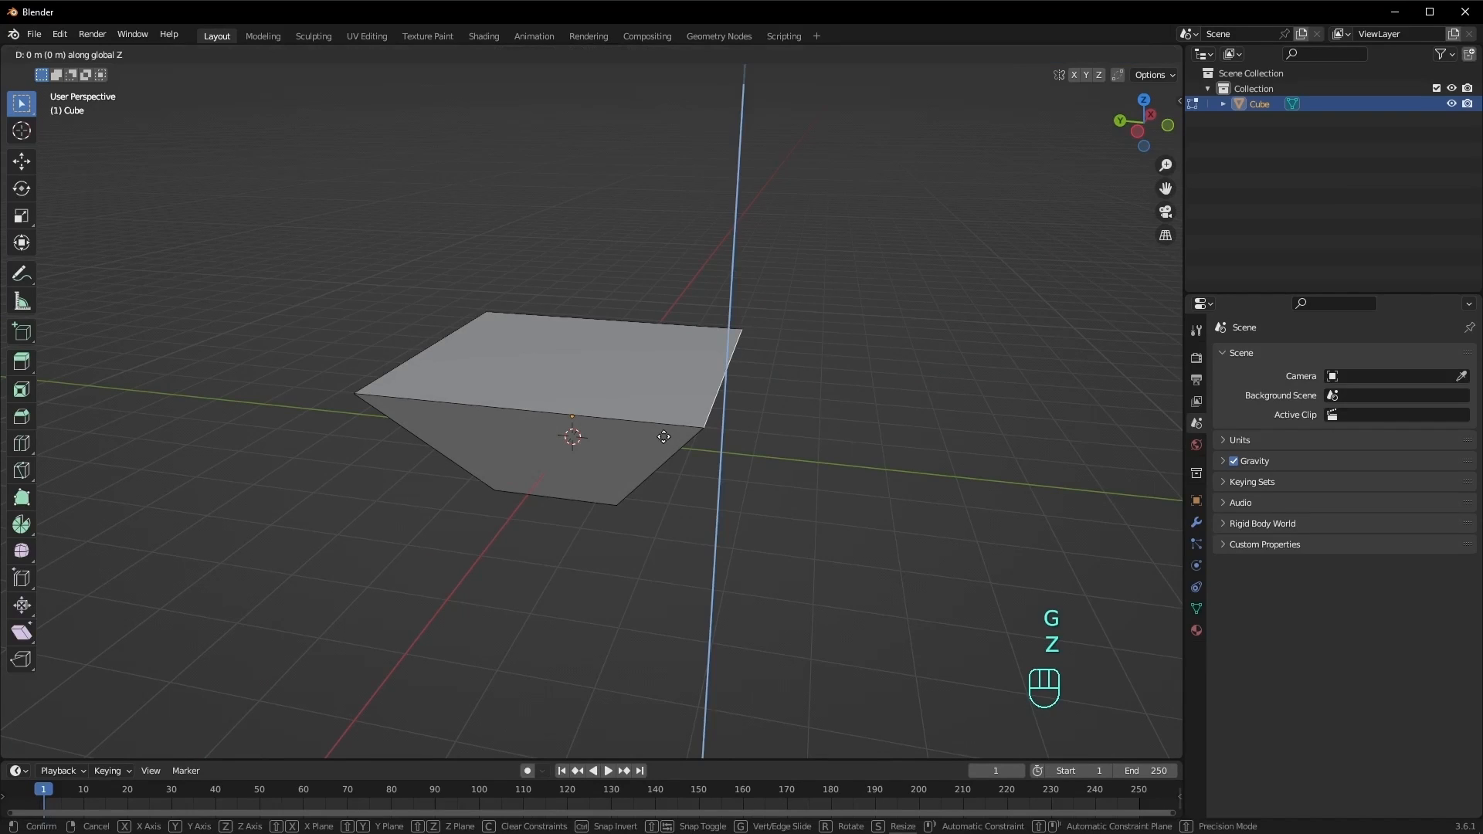
click(662, 258)
middle_drag(662, 258, 715, 288)
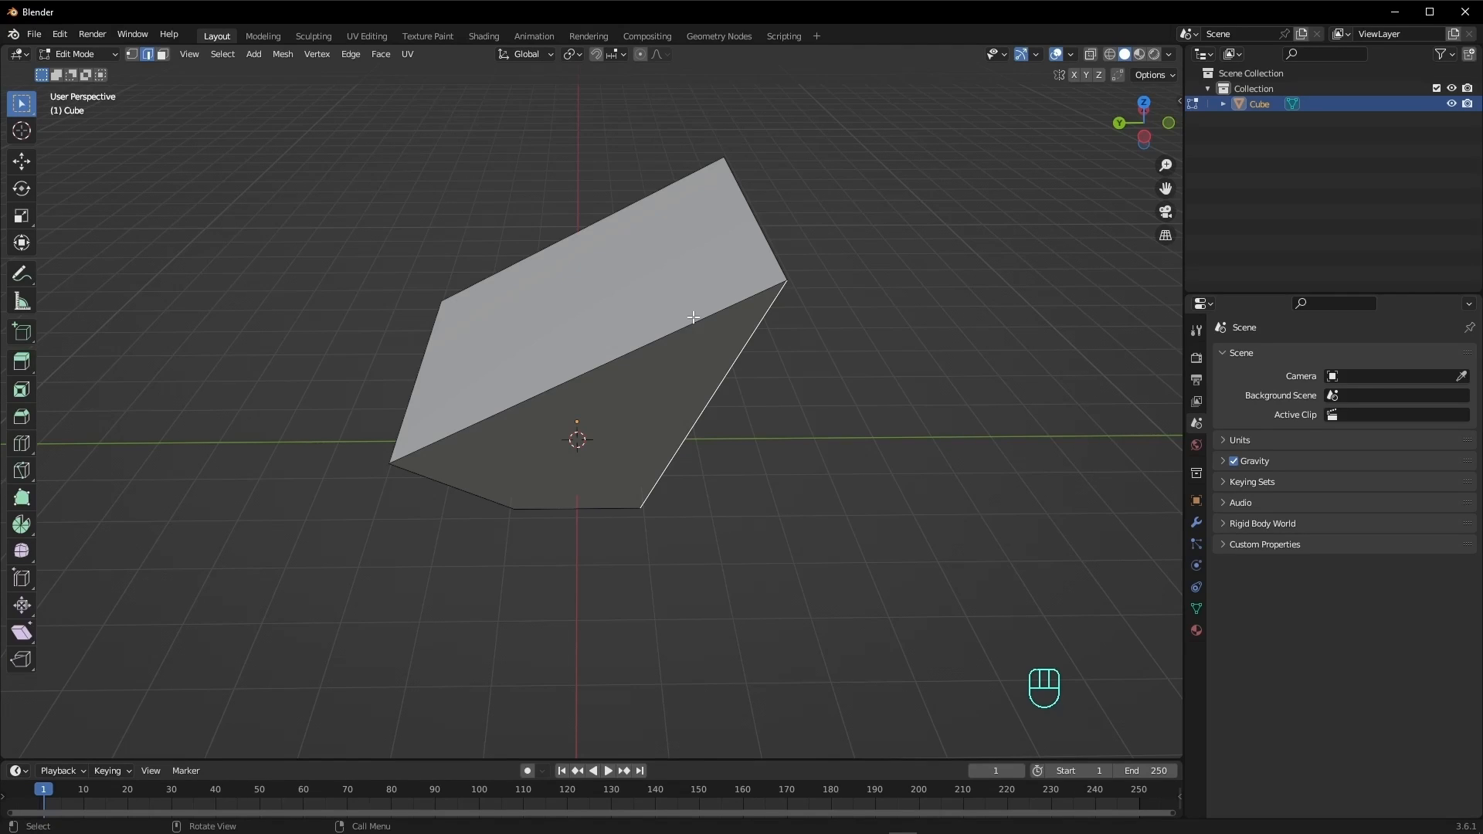
- Undo the vertical move of the top edge
key(ctrl+z)
key(ctrl+z)
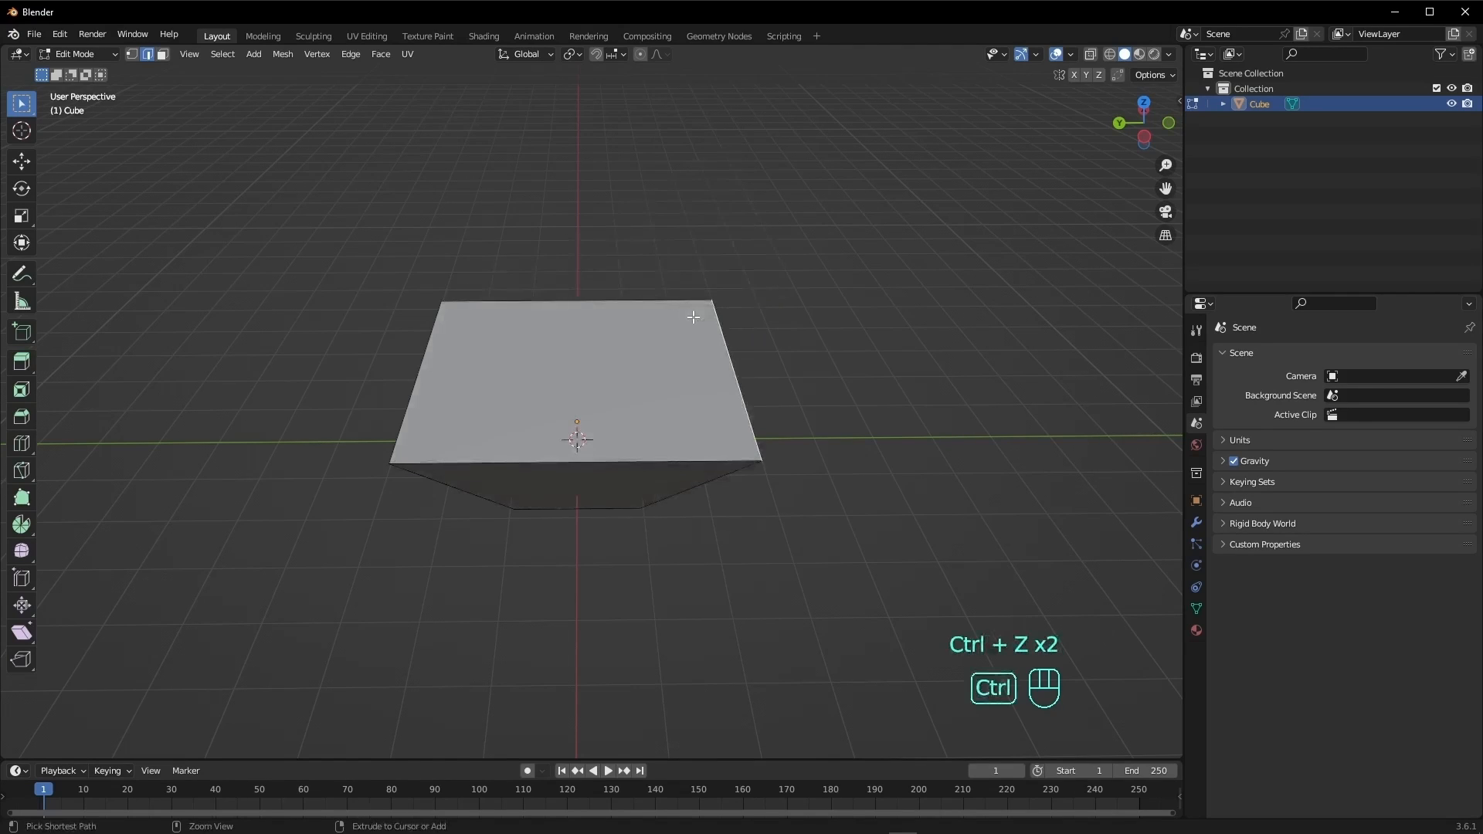
middle_drag(693, 316, 466, 278)
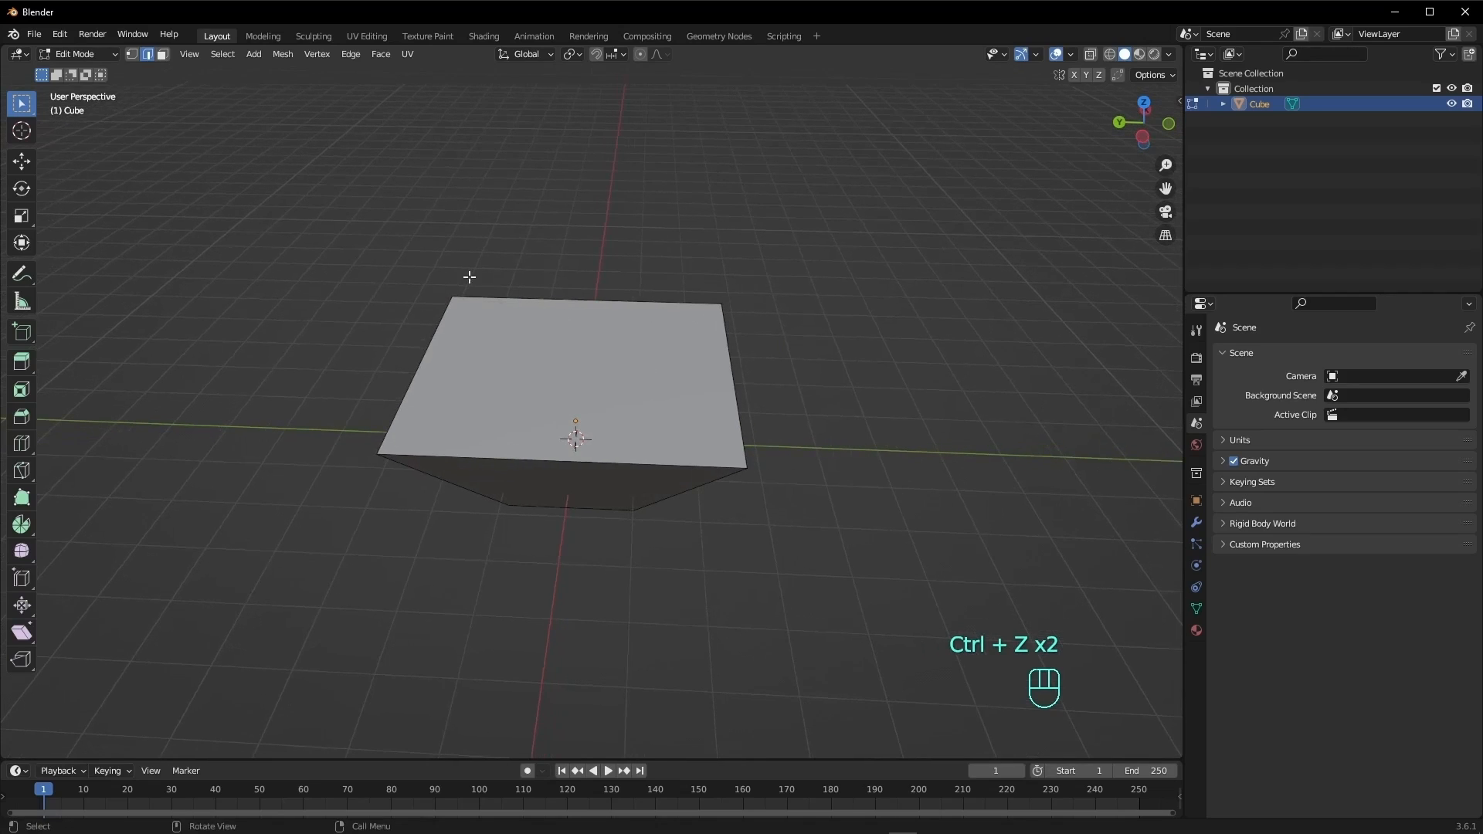
- Select the top face in face select mode and scale it down, keeping it moderately wider than the base
click(162, 54)
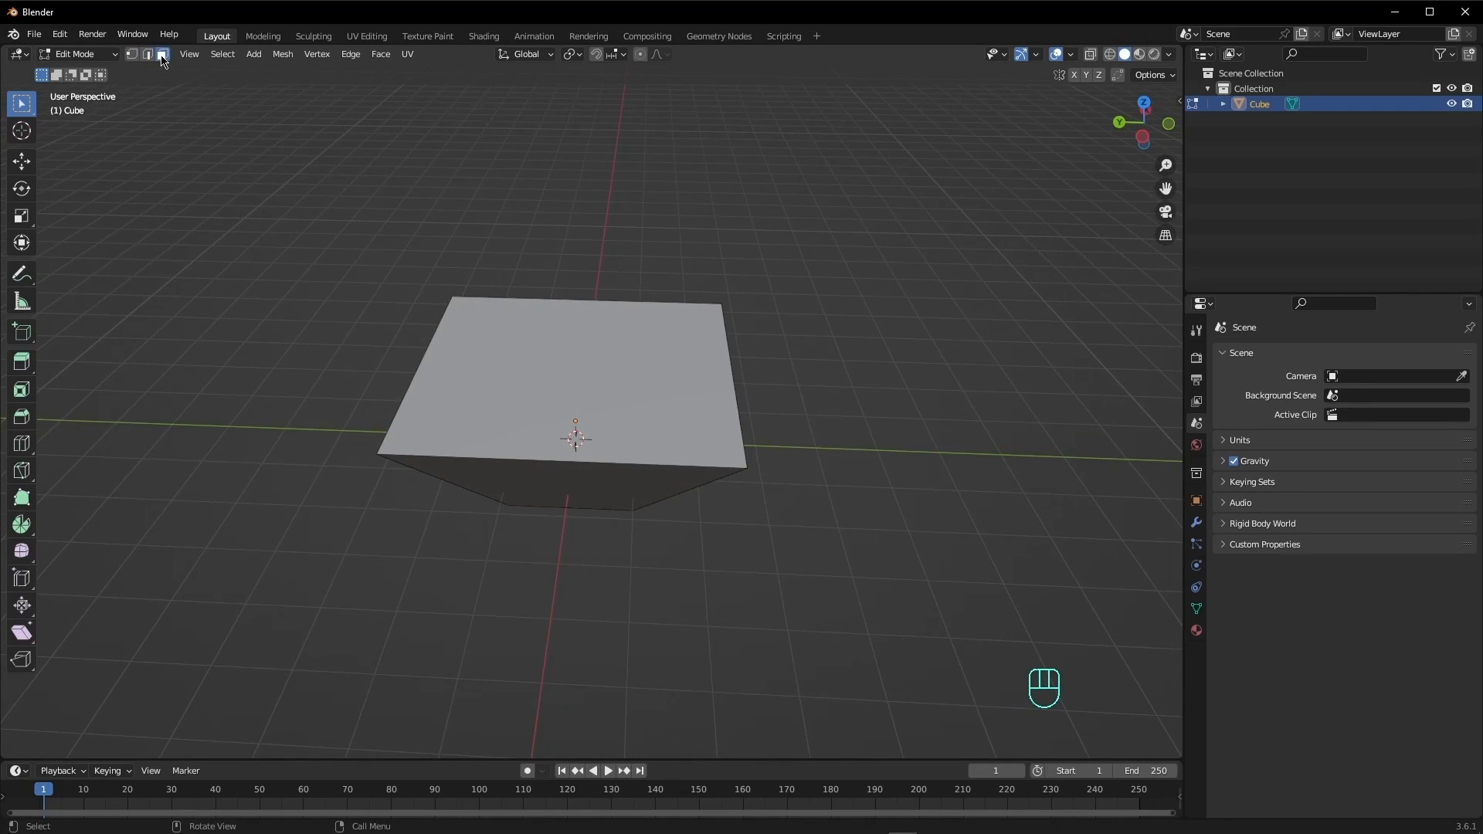
click(510, 384)
middle_drag(510, 385, 507, 381)
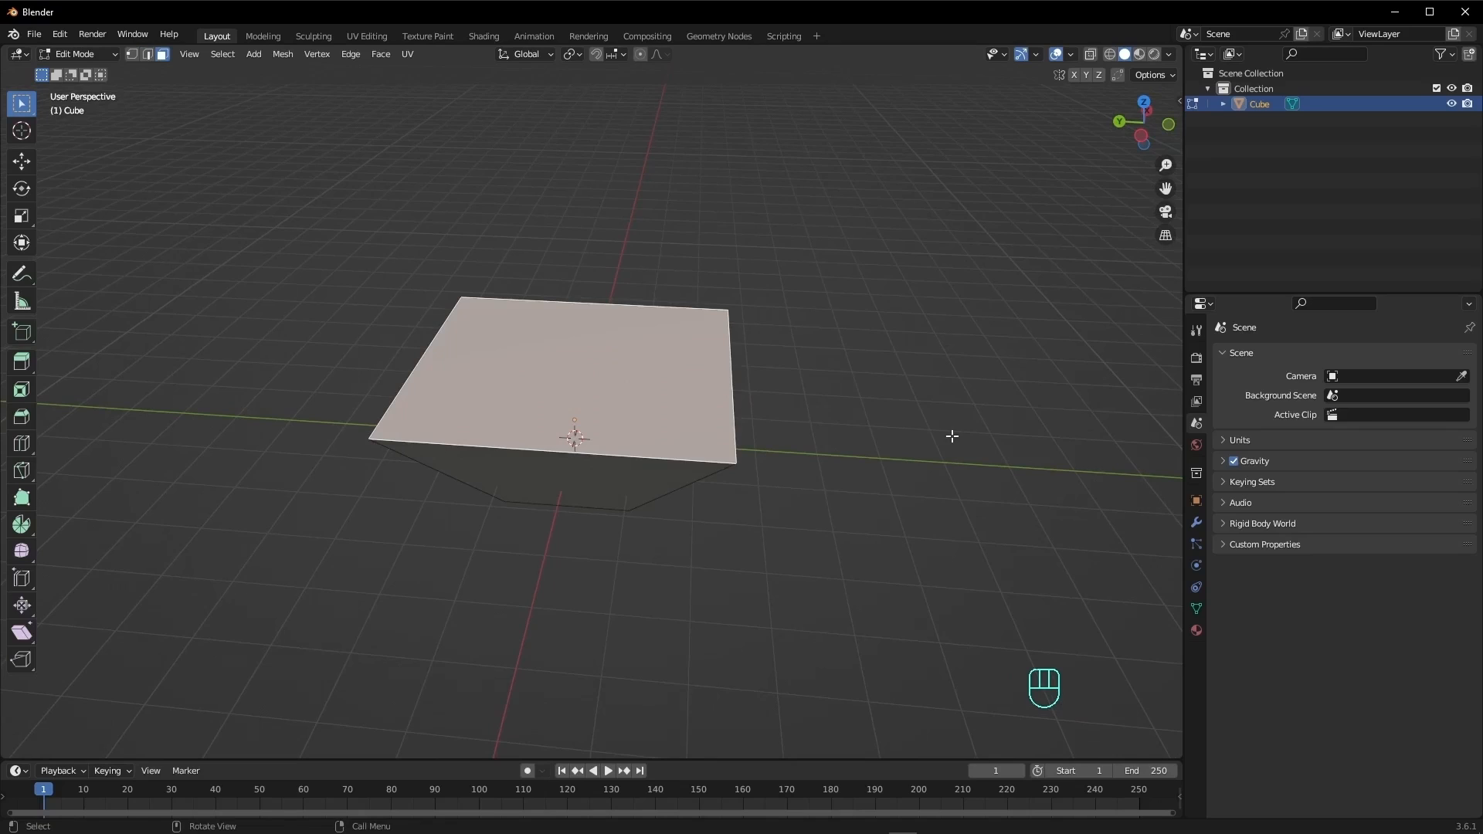
key(s)
click(781, 401)
- Select a side face of the tapered cube and move it outward along the X axis to stretch the shape
middle_drag(538, 459, 462, 421)
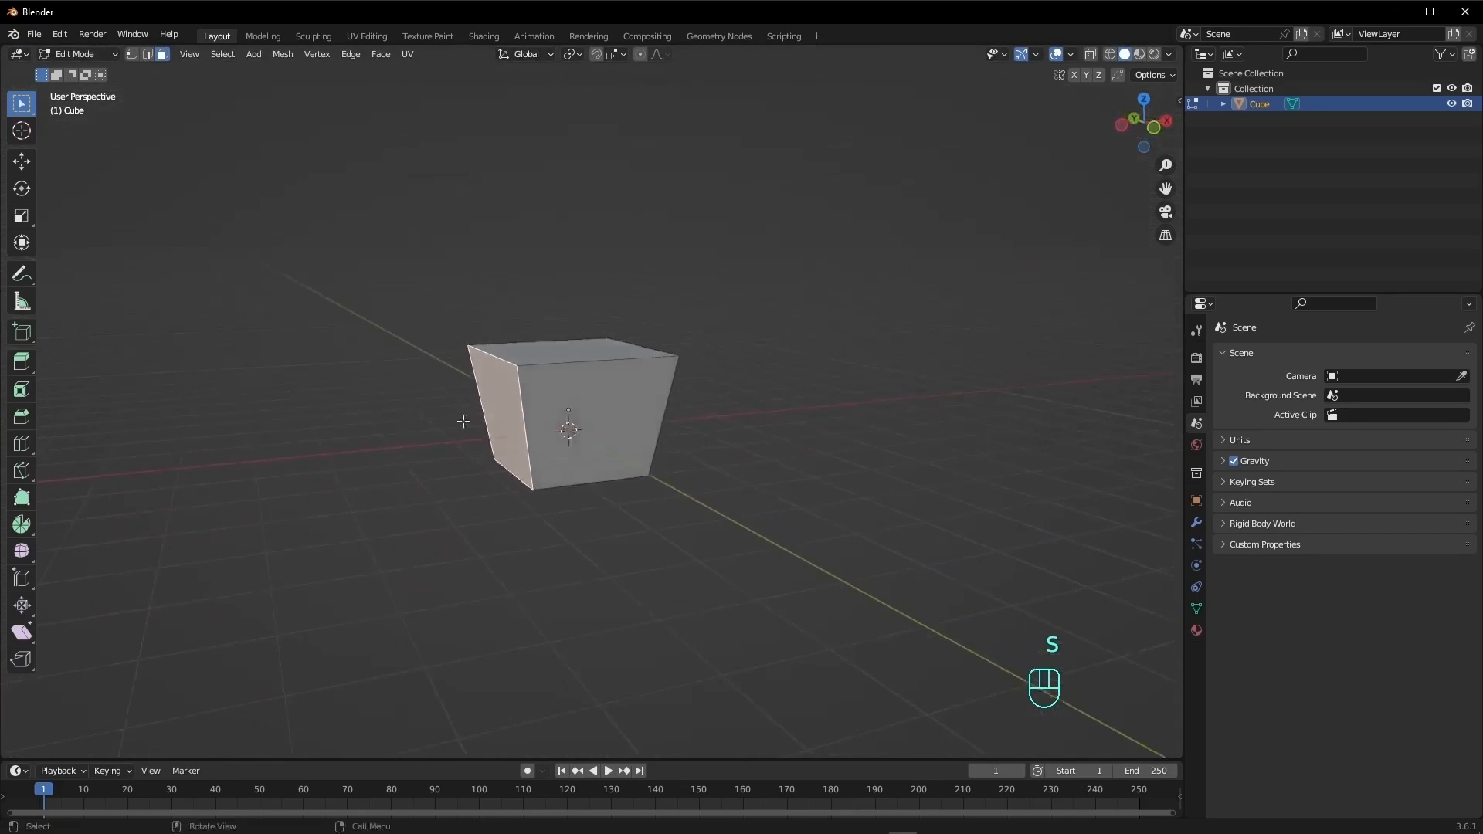
key(g)
key(x)
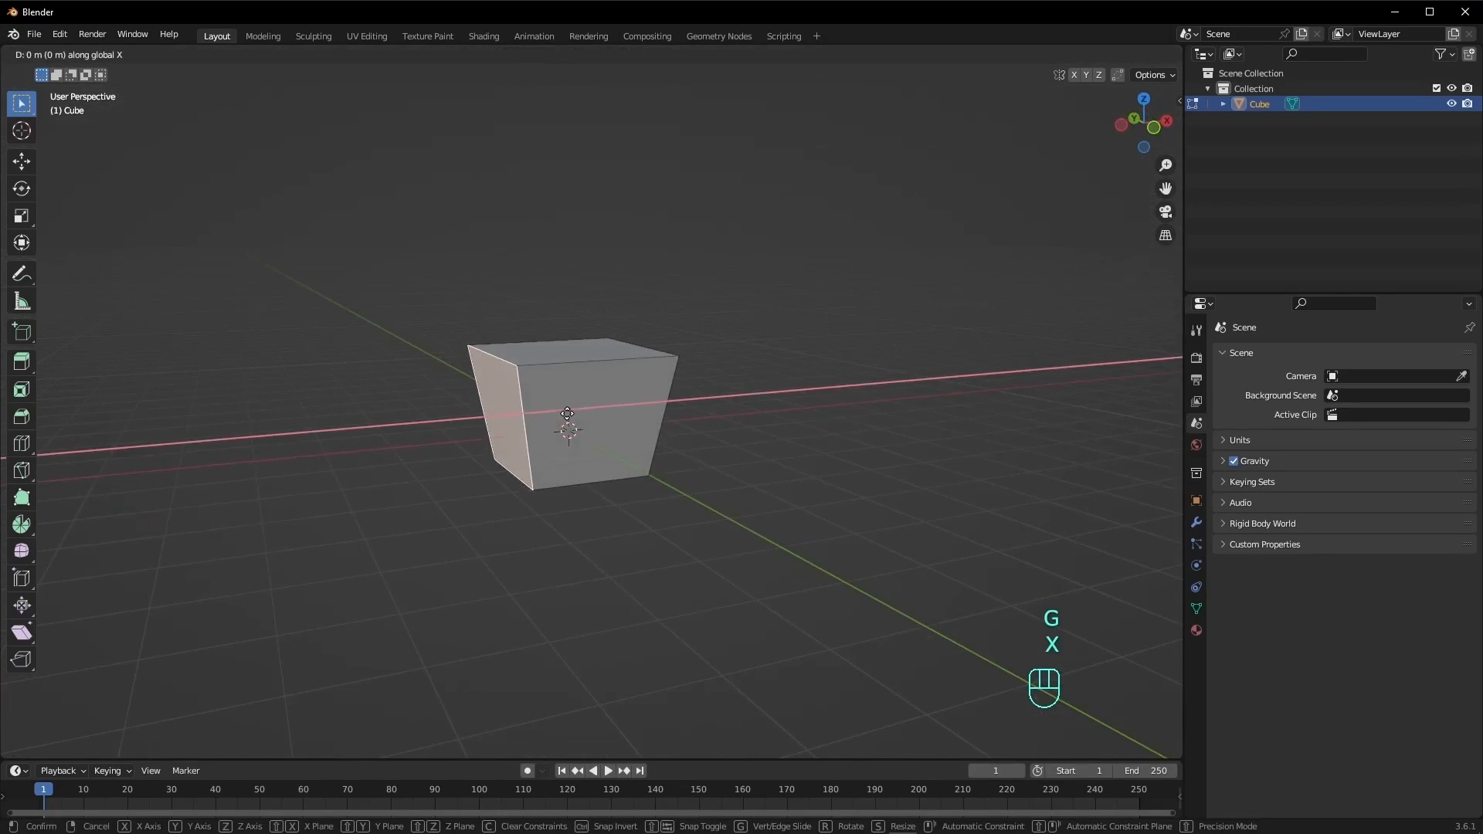
click(612, 393)
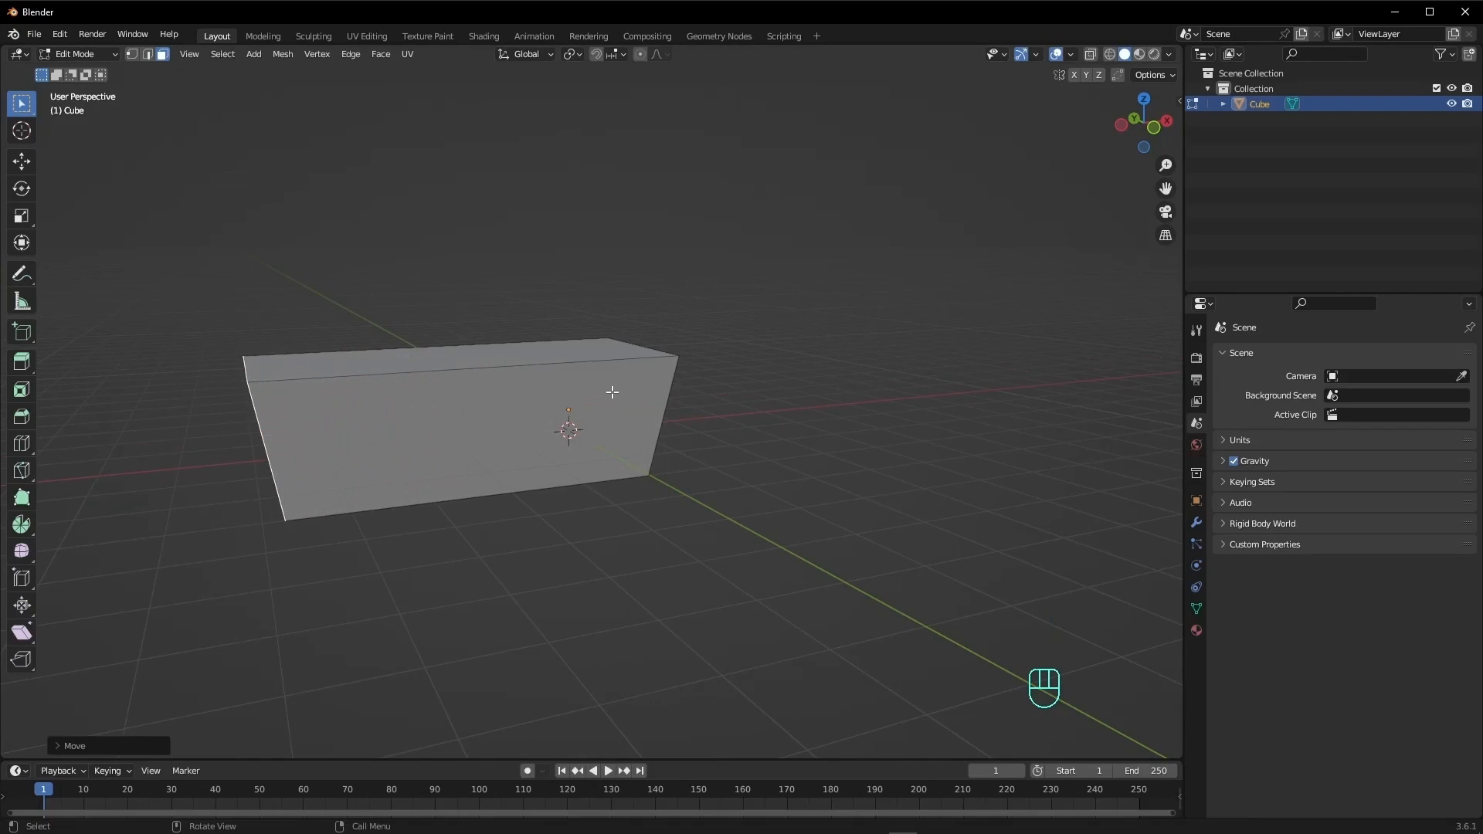
- Select the opposite end face of the stretched shape and rotate it around the X axis
mouse_move(611, 392)
middle_down()
mouse_move(661, 375)
mouse_move(632, 378)
middle_up()
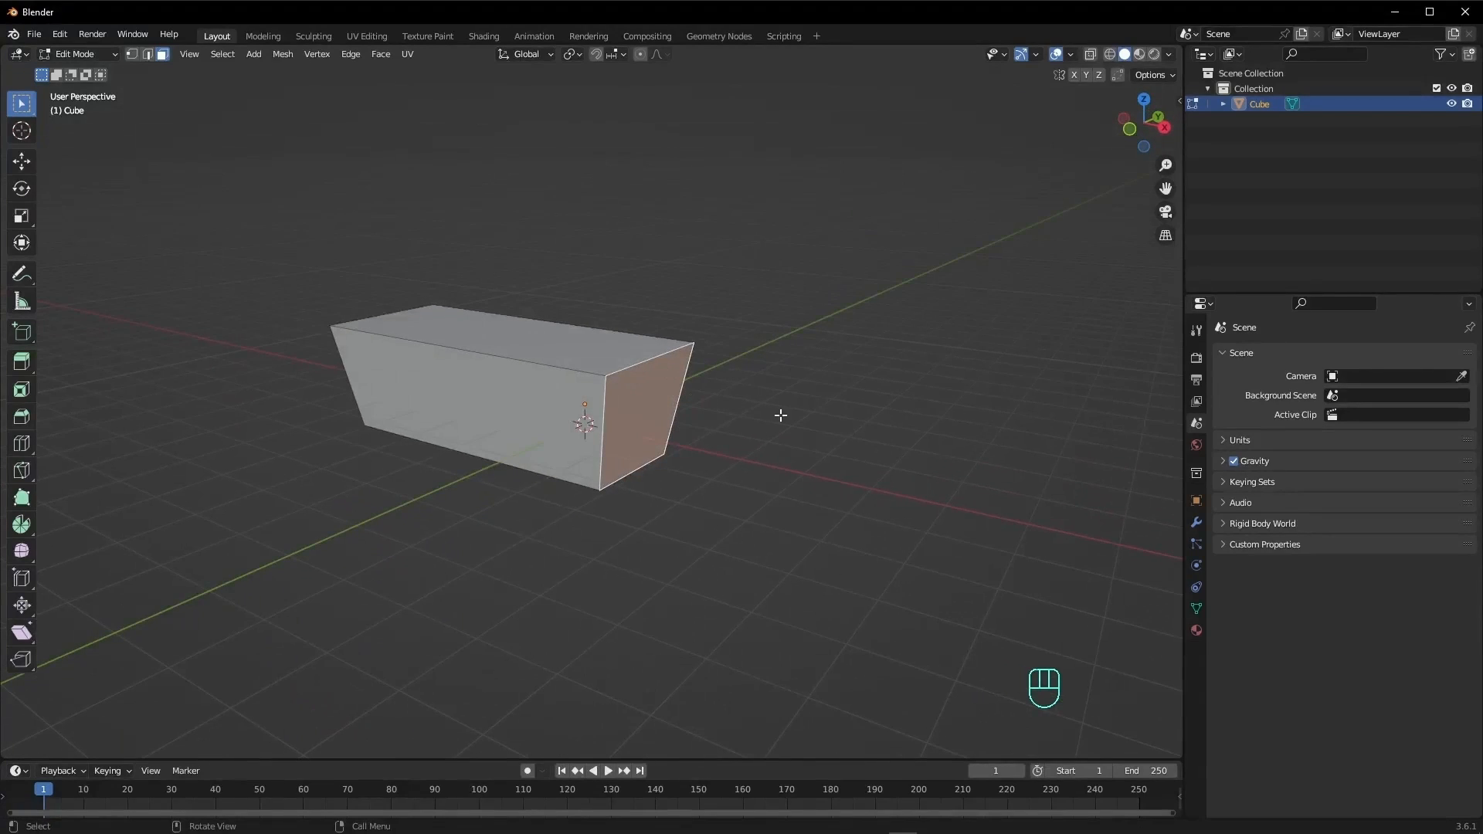
key(r)
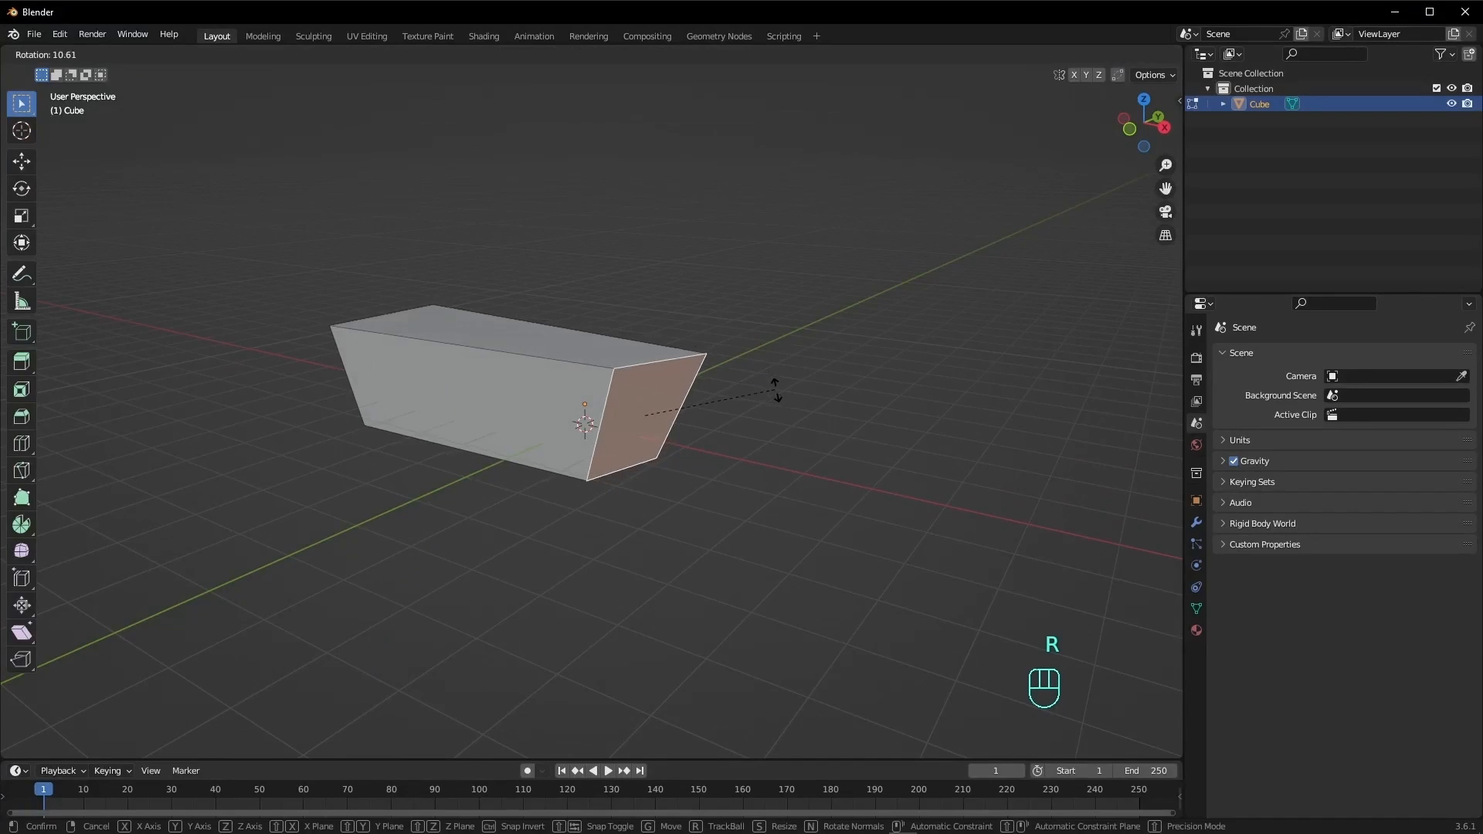
key(x)
click(774, 453)
- View the deformed shape in Object Mode, and undo the end face rotation and the stretch along X
key(Tab)
middle_drag(774, 454, 877, 448)
key(Tab)
key(ctrl+z)
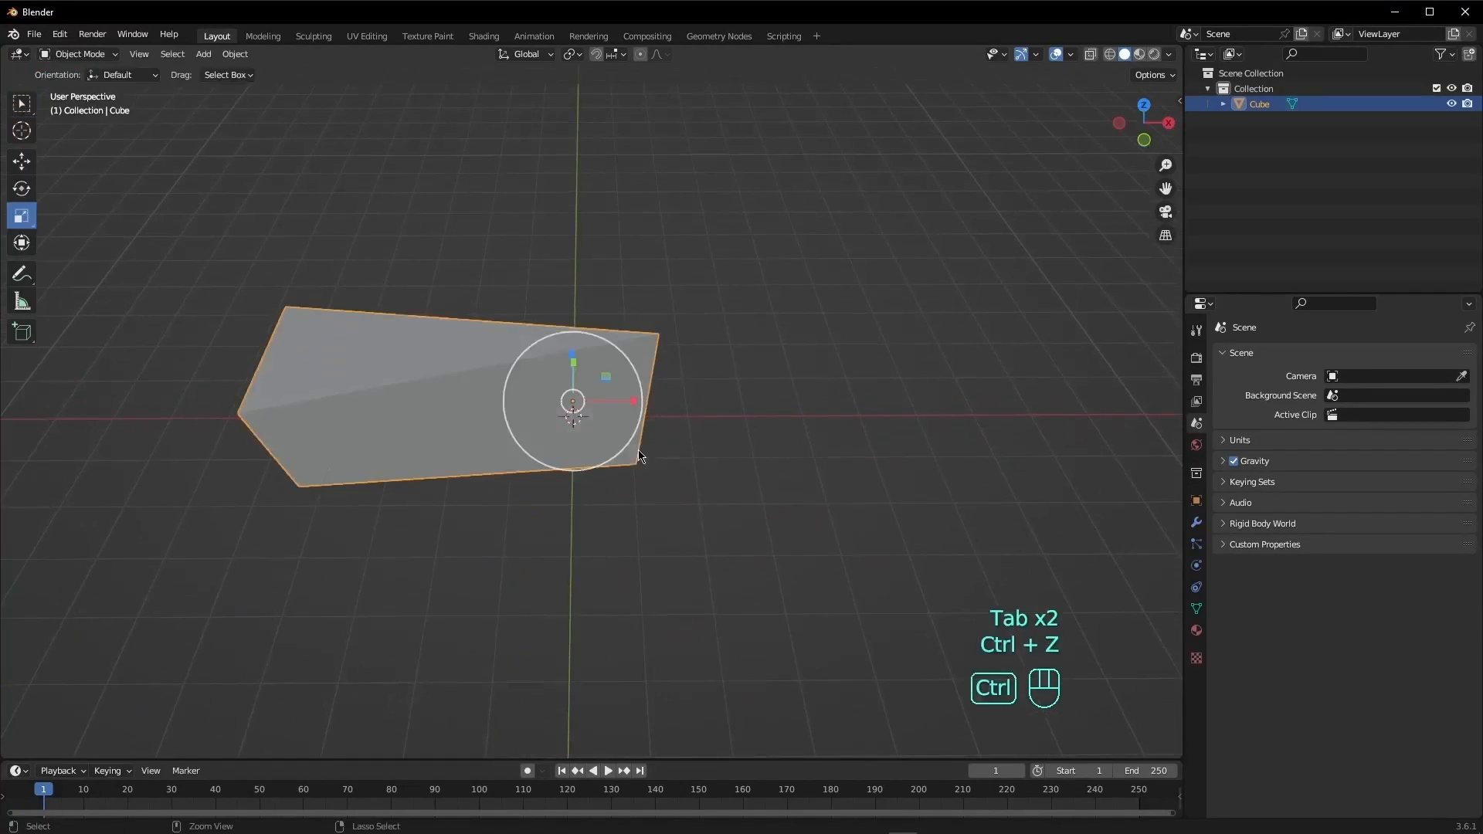
key(ctrl+z)
key(ctrl+z)
key(ctrl+z)
key(ctrl+z)
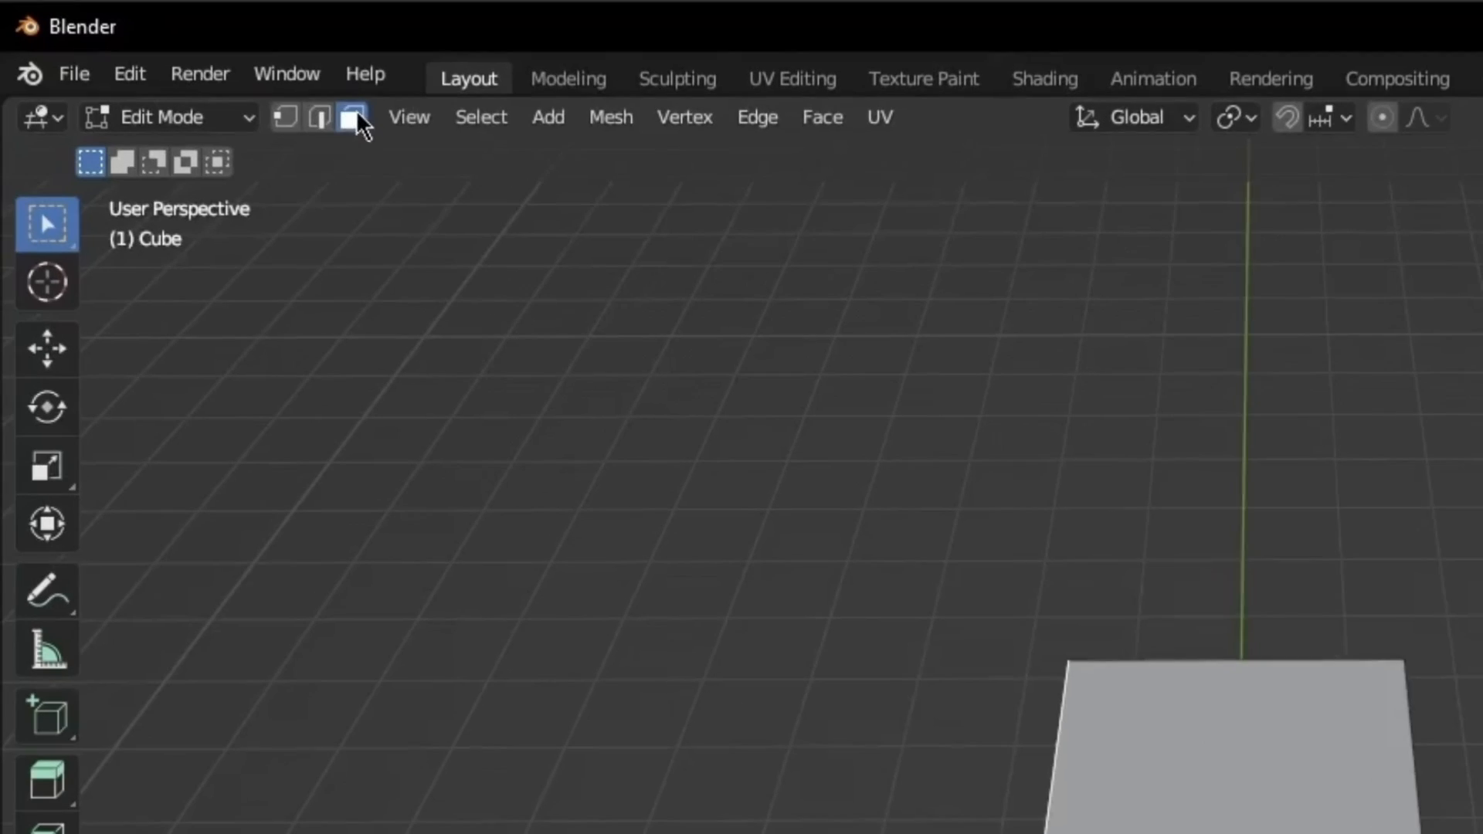
- Try moving a top corner vertex freely in vertex select mode, and undo the move
click(147, 54)
click(286, 113)
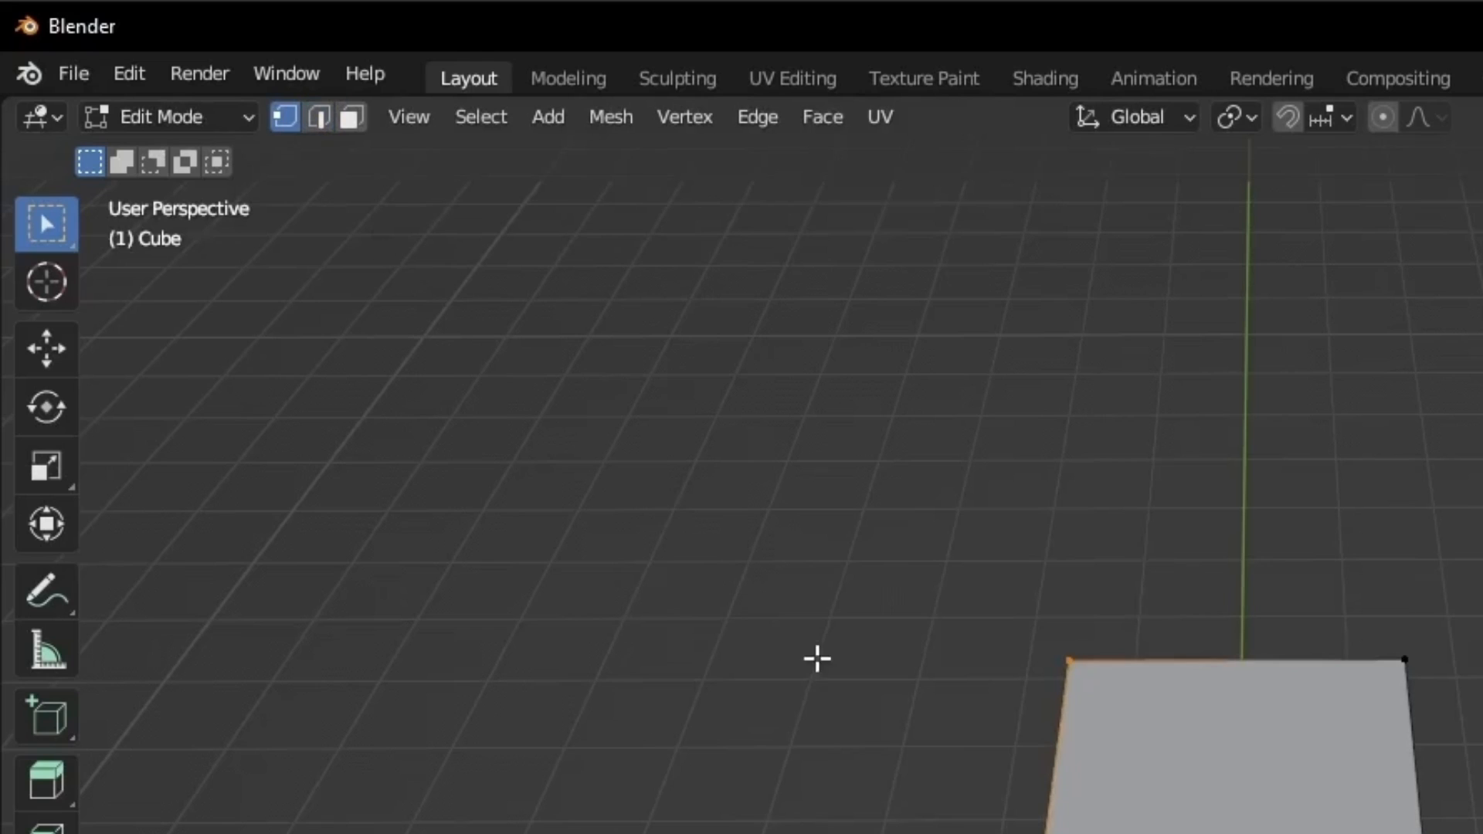
click(1015, 832)
middle_drag(1015, 833, 1077, 833)
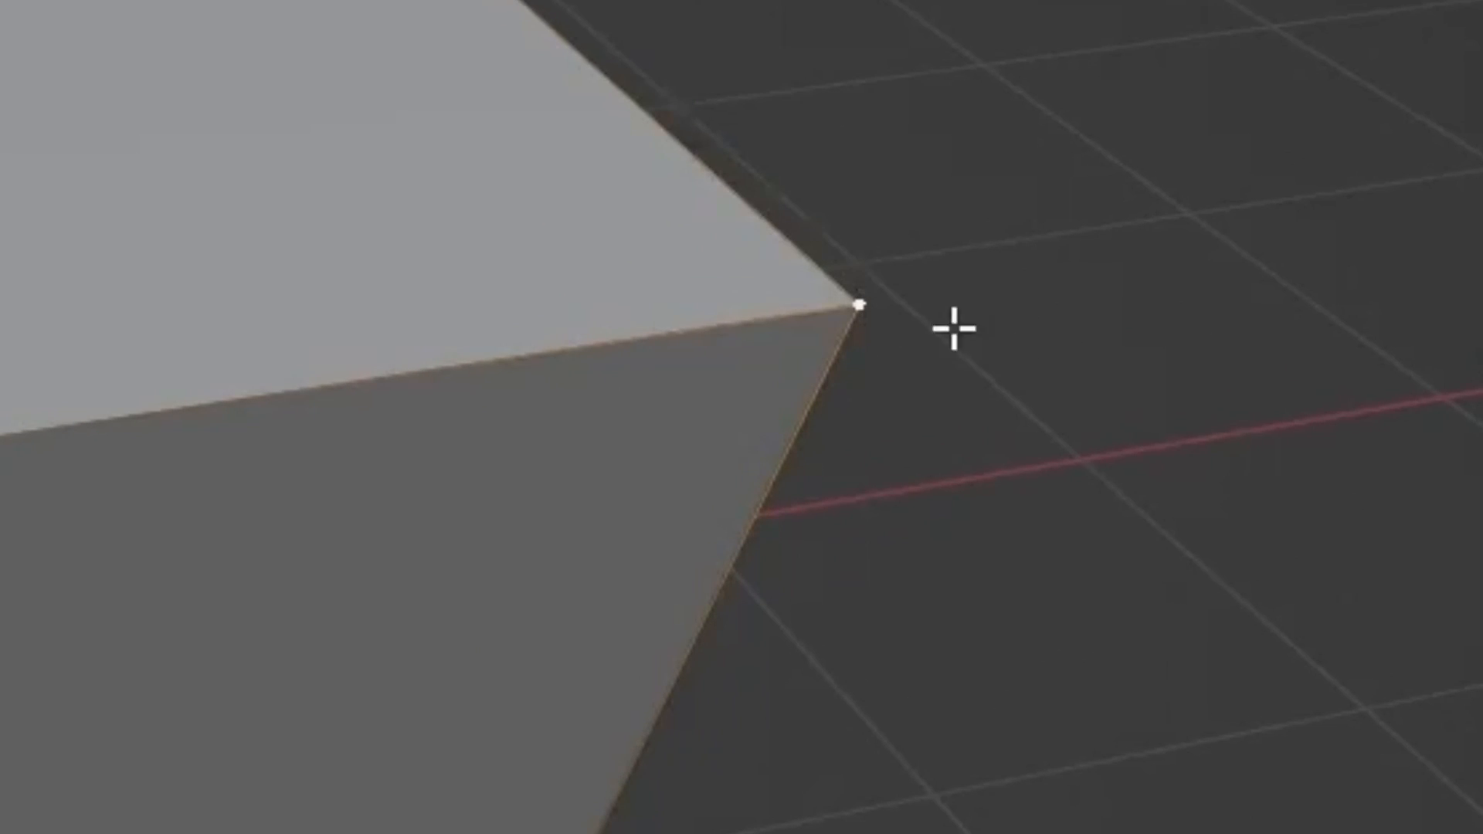
key(g)
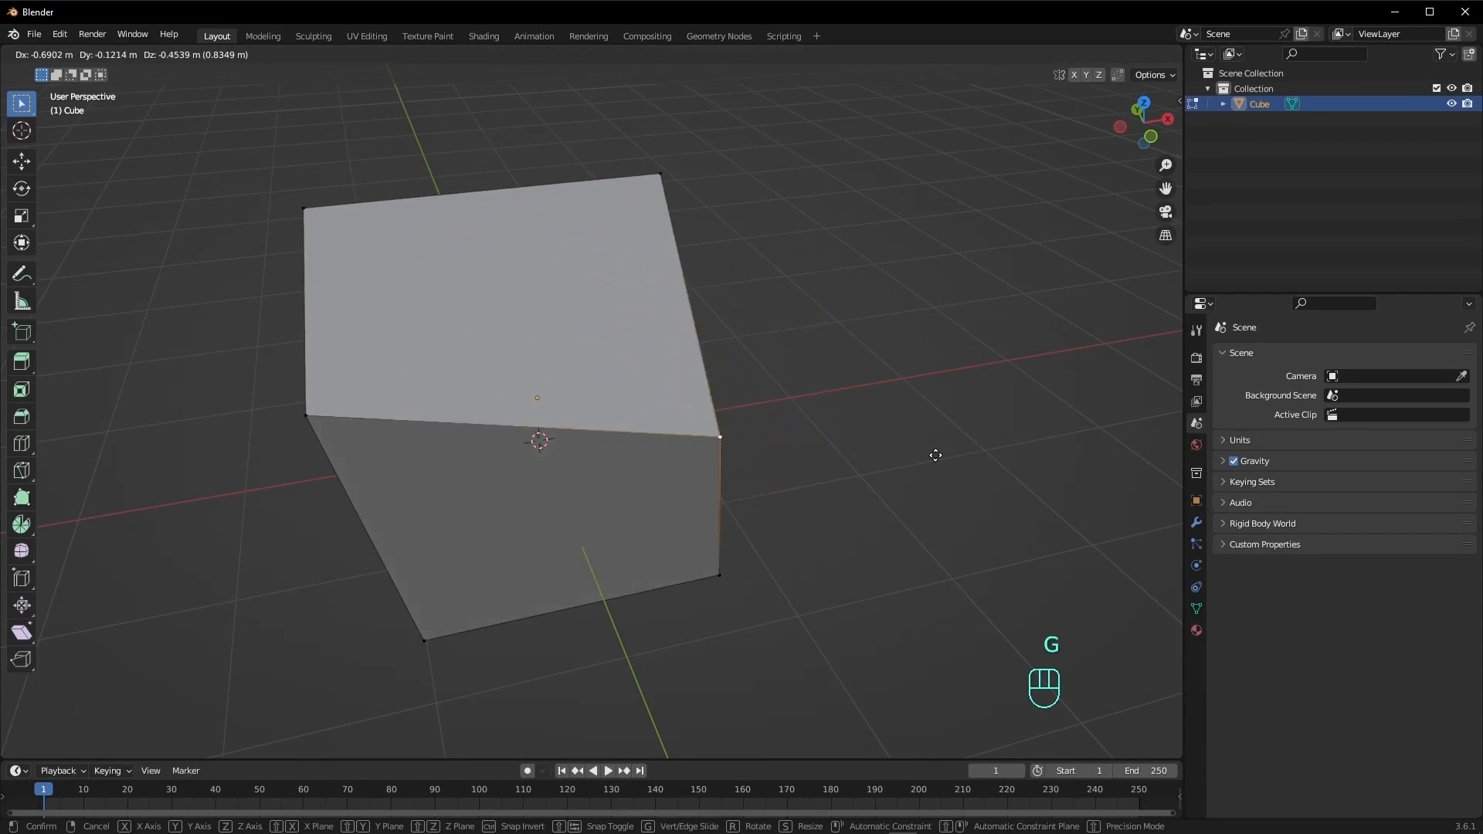
click(885, 386)
key(ctrl+z)
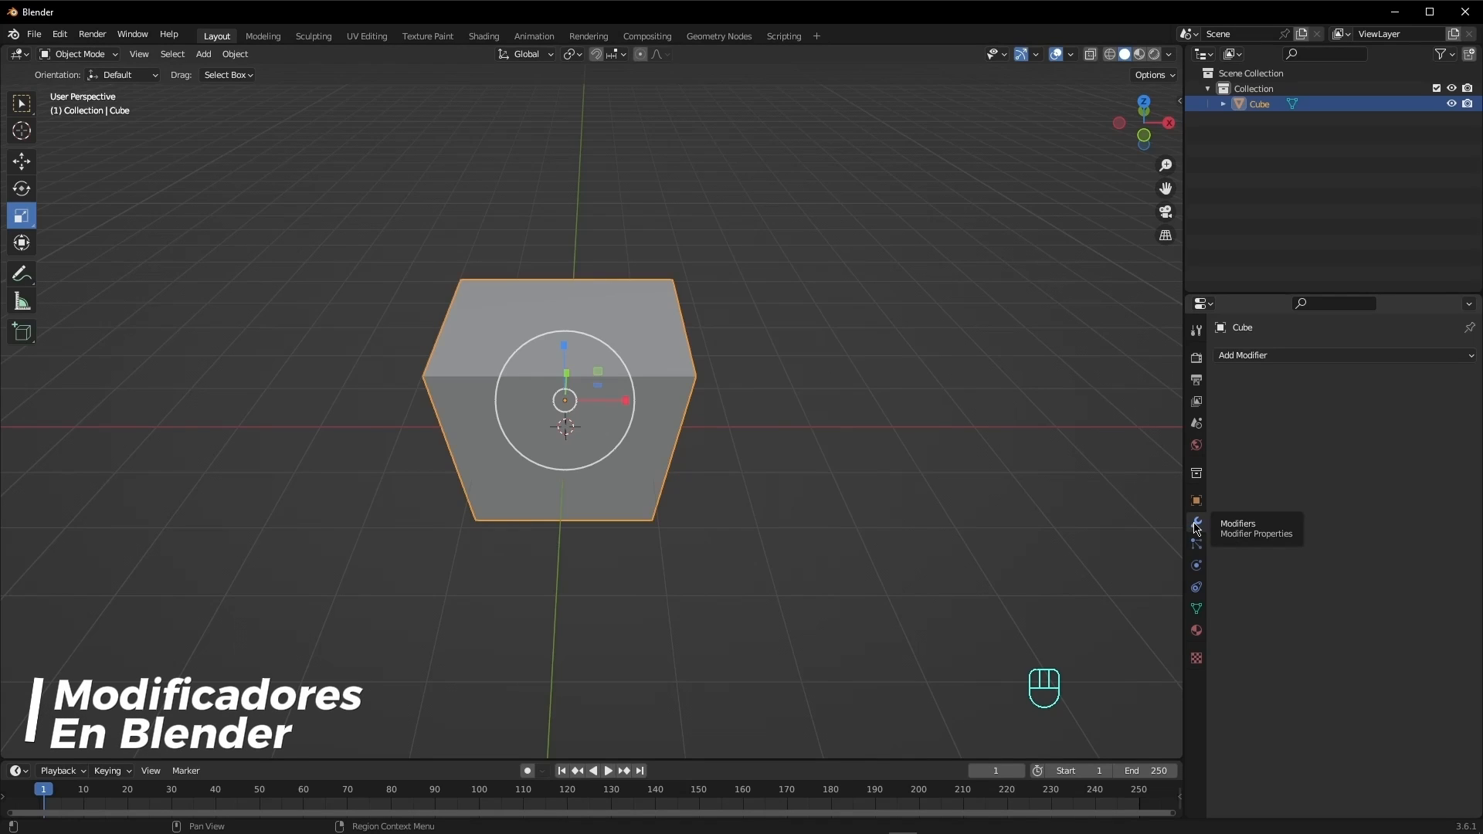
- Add an Array modifier to the tapered cube
click(1281, 356)
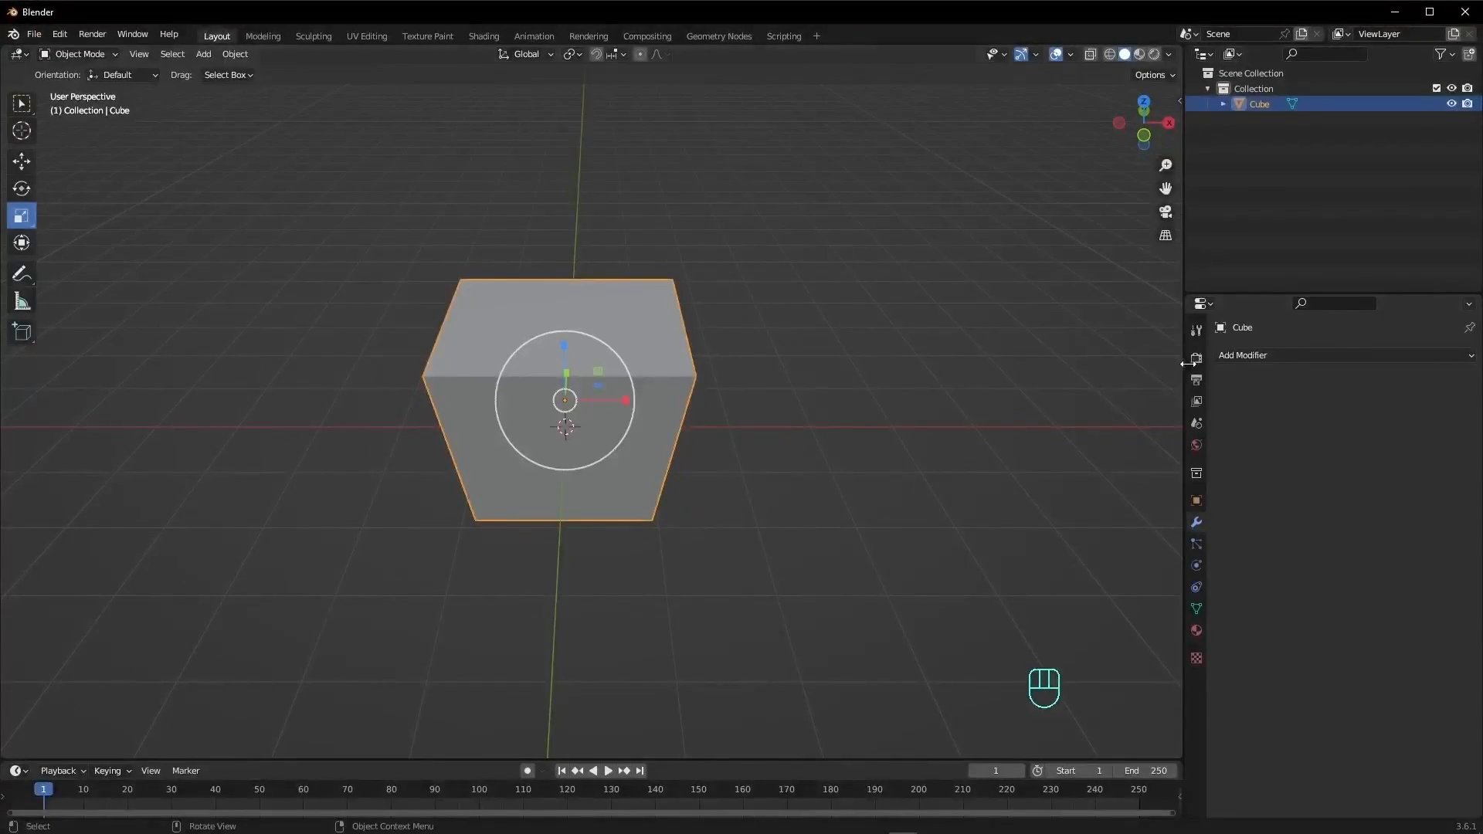
click(1244, 355)
click(1066, 391)
middle_drag(1109, 410, 650, 313)
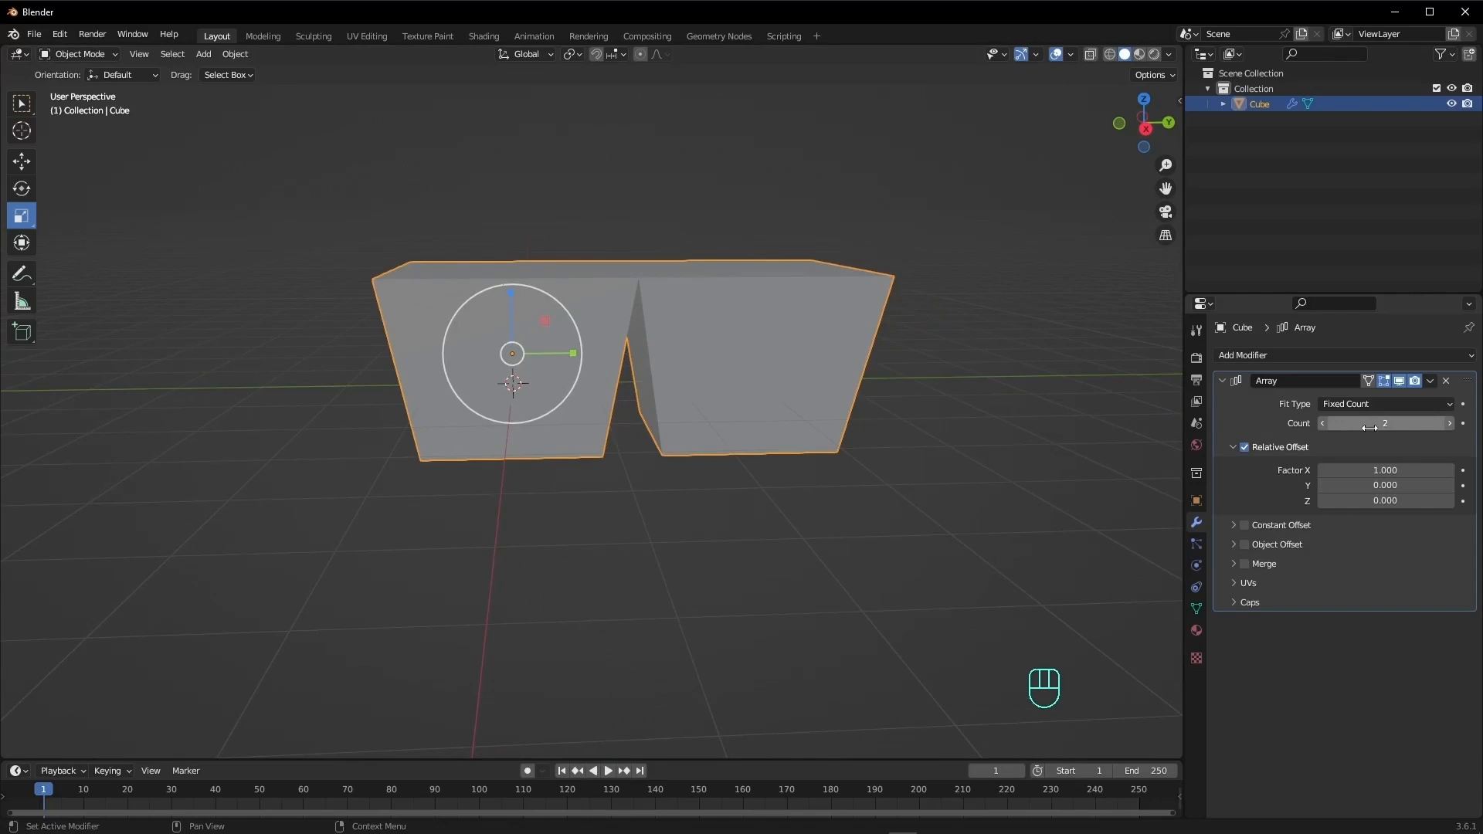
- Set the Array modifier's count to 4
click(1449, 423)
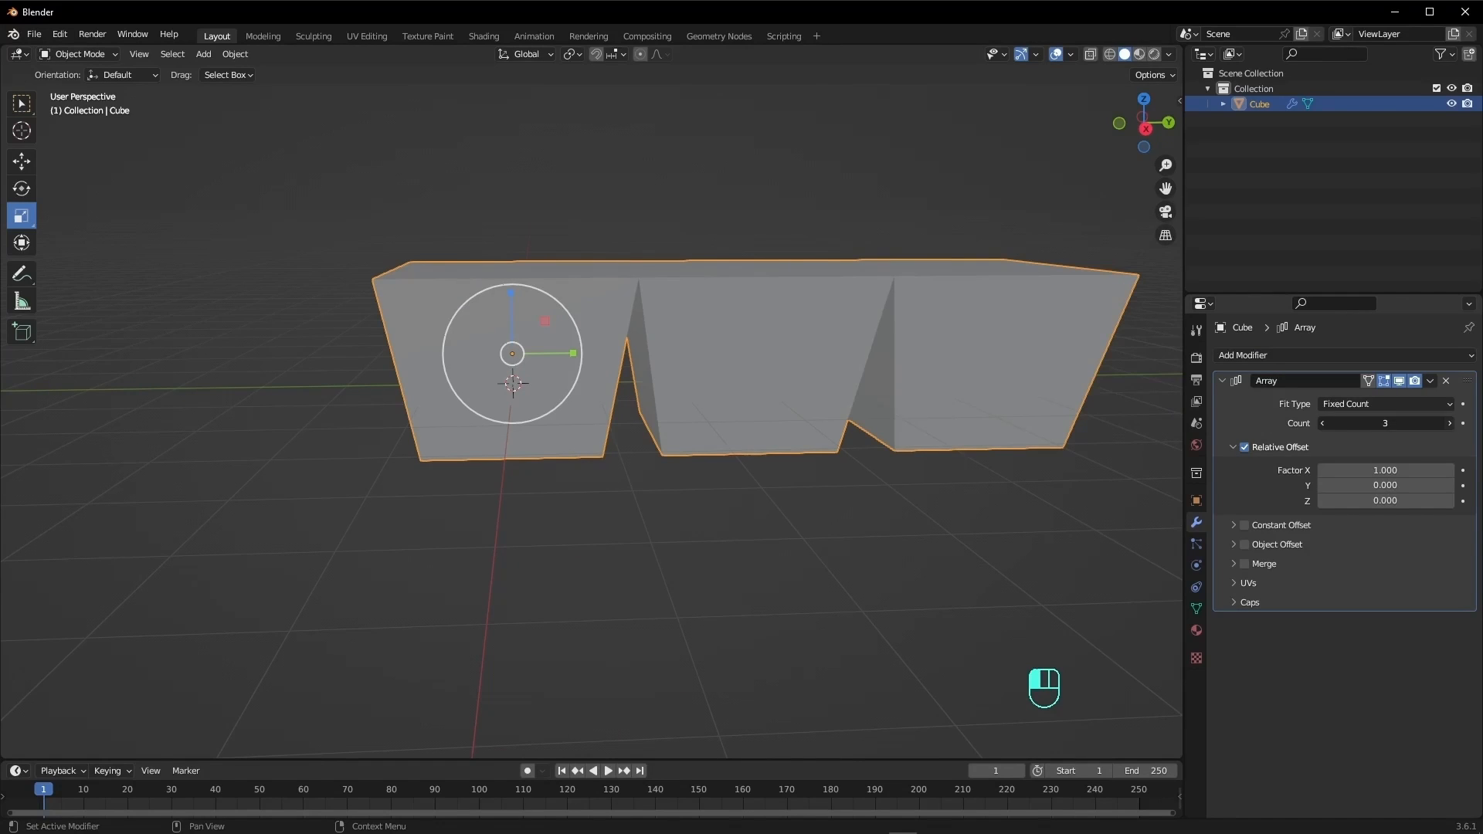
click(1449, 423)
scroll(891, 423, down, 3)
shift+middle_drag(892, 423, 841, 456)
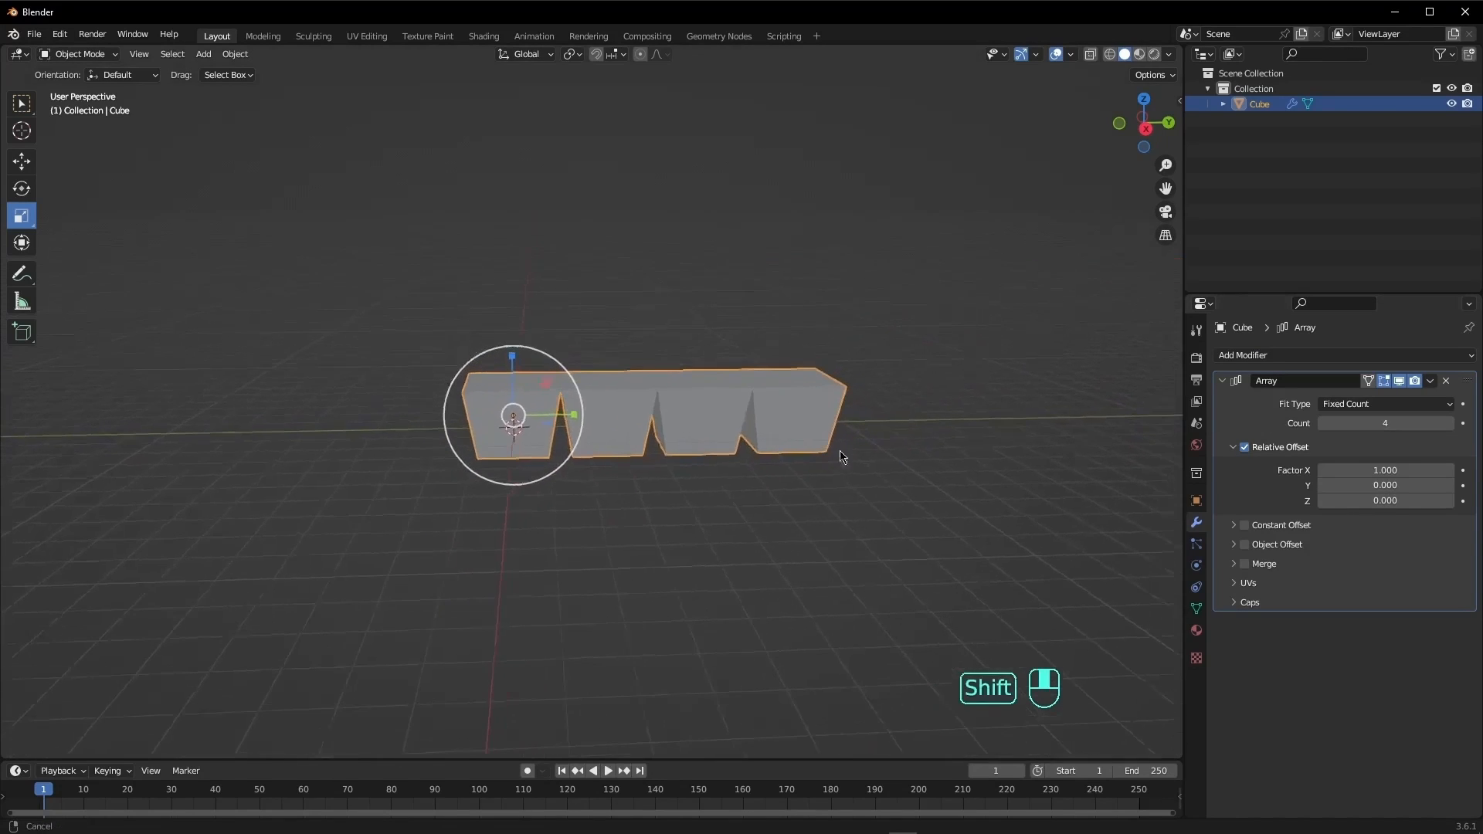
- Set the Array modifier's count to 5 and its relative offset factors to 2.3 on X and 0.1 on Y
click(1450, 423)
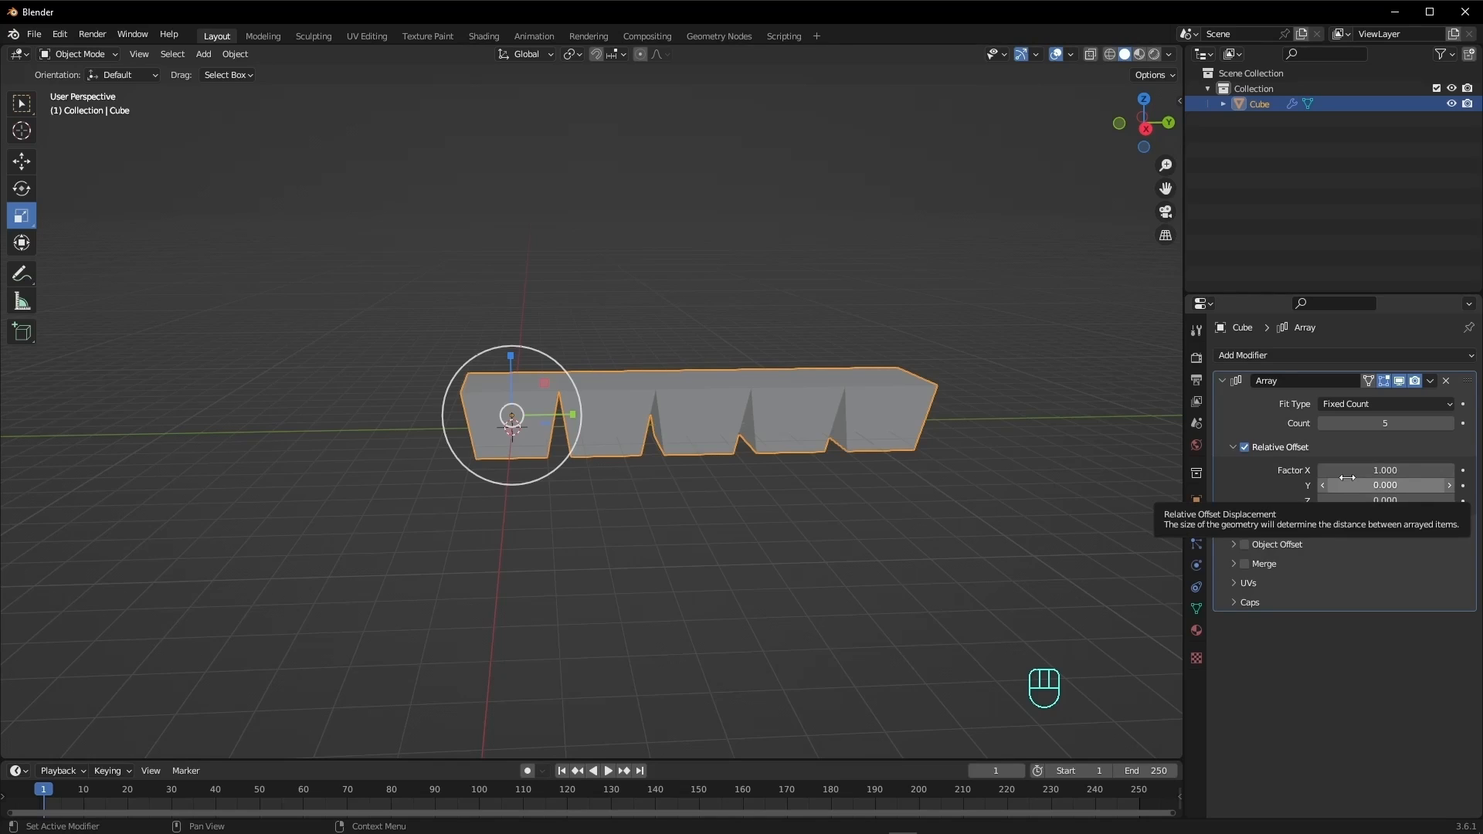
drag(1360, 485, 1391, 485)
middle_drag(815, 488, 761, 553)
mouse_move(1390, 485)
mouse_down()
mouse_move(1360, 485)
mouse_move(1400, 470)
mouse_move(1369, 485)
mouse_up()
middle_drag(983, 473, 1053, 417)
shift+middle_drag(897, 404, 749, 396)
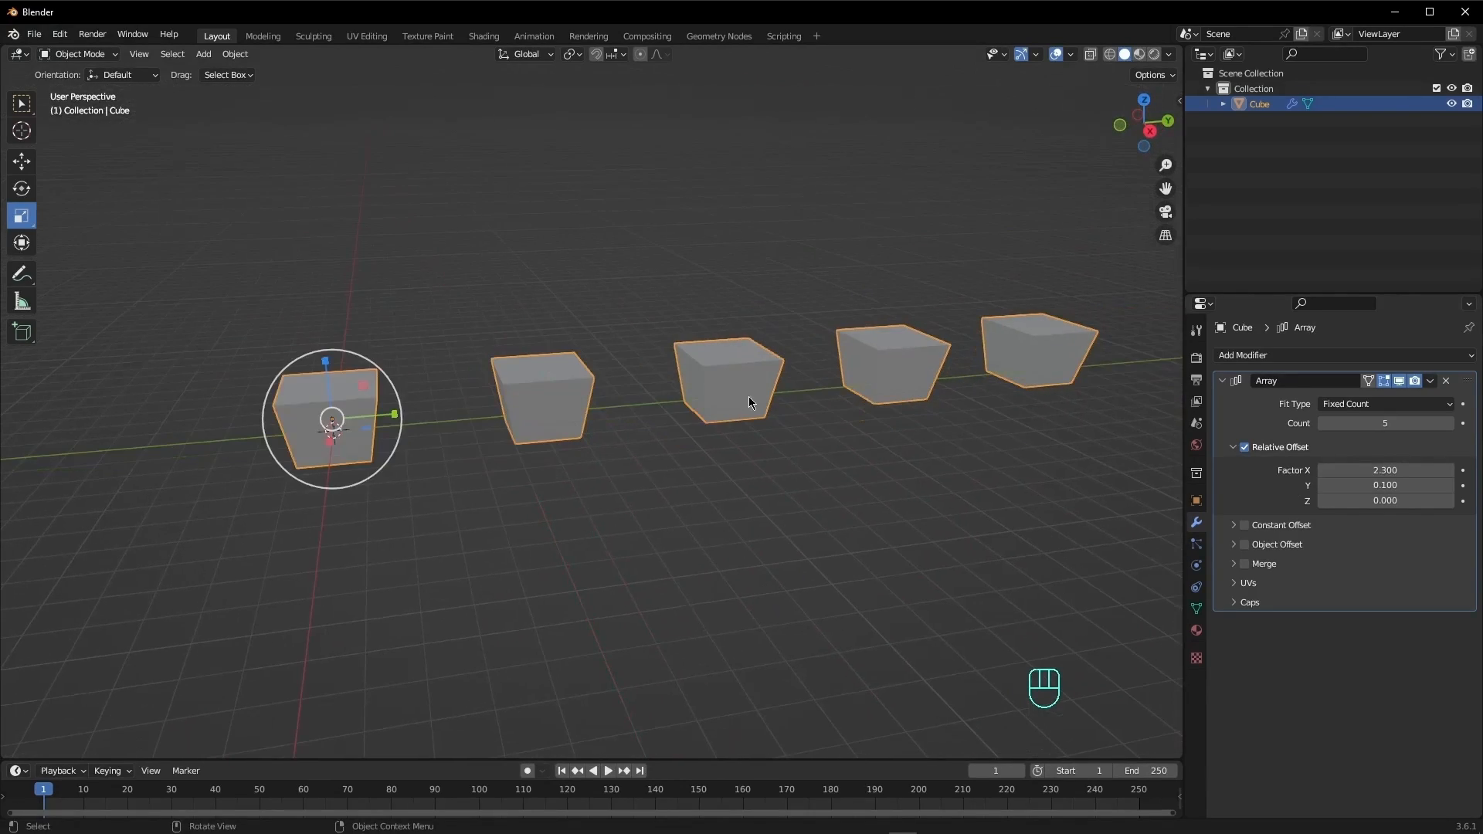
- Replace the tapered cube's Array modifier with a Bevel modifier and set the bevel to 7 segments
click(1446, 380)
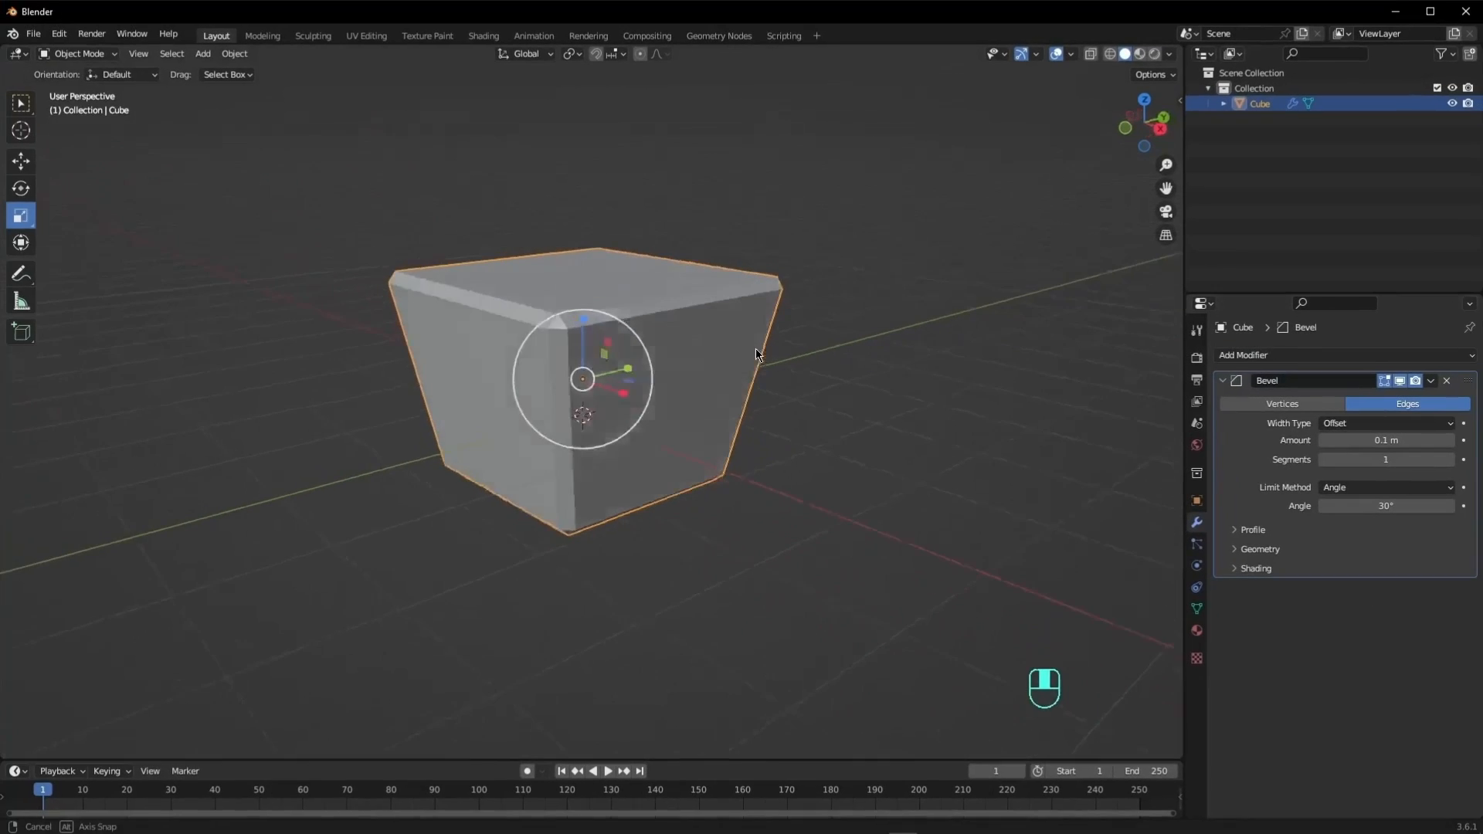
scroll(757, 355, up, 2)
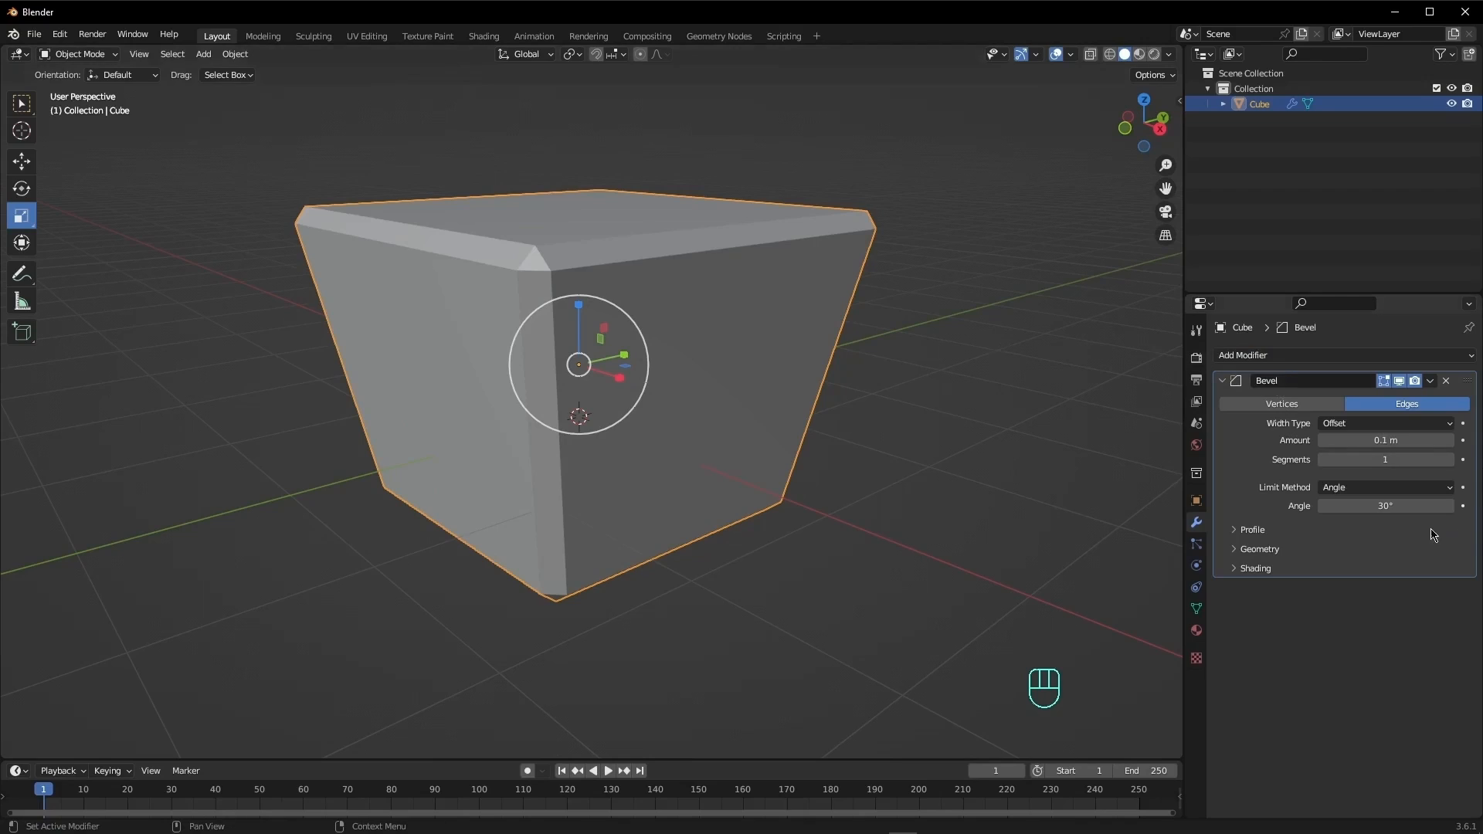
drag(1396, 460, 1429, 460)
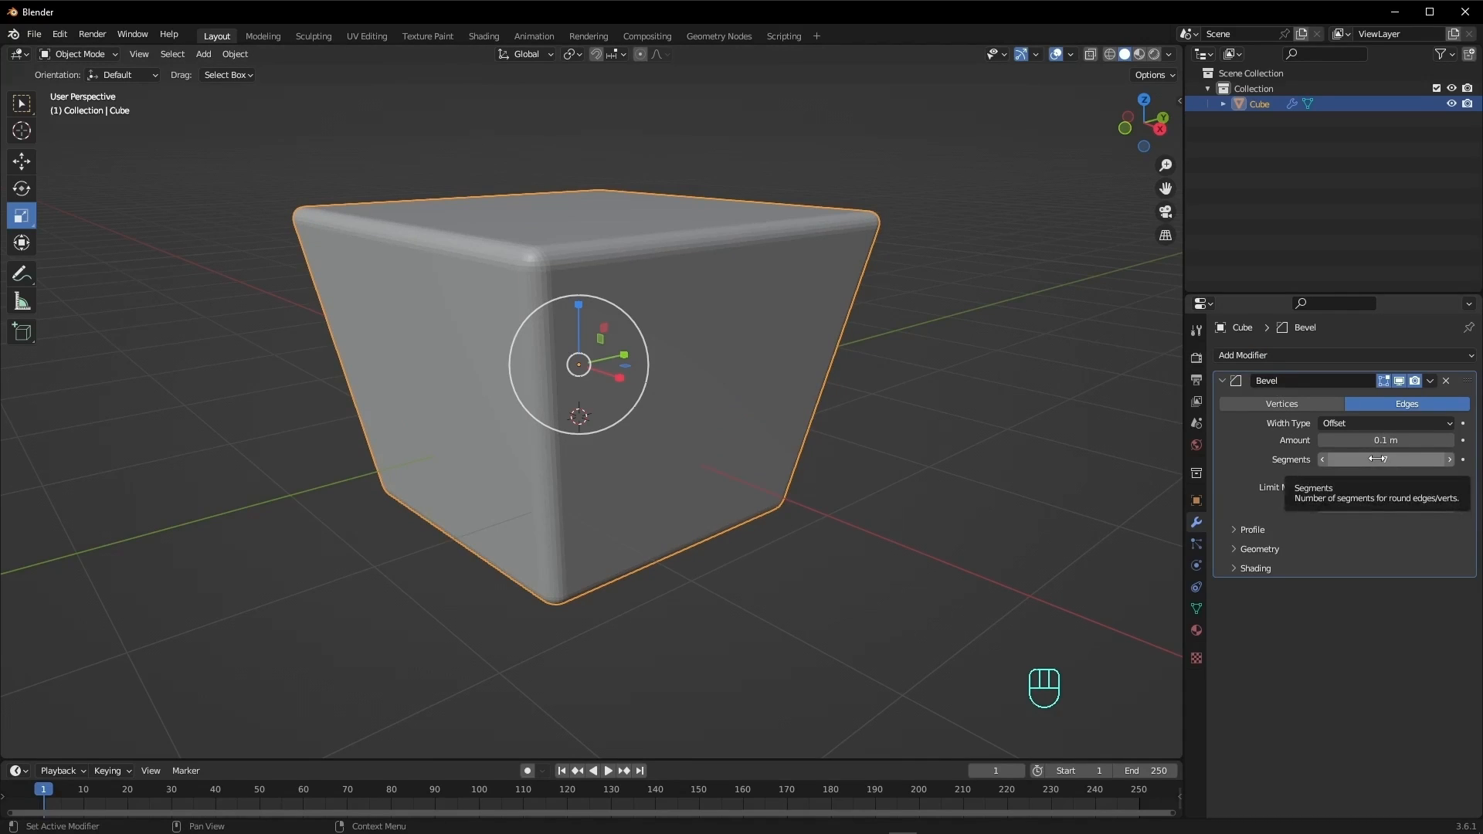
- Apply Shade Smooth to the beveled cube
middle_drag(870, 371, 442, 224)
right_click(355, 199)
click(355, 199)
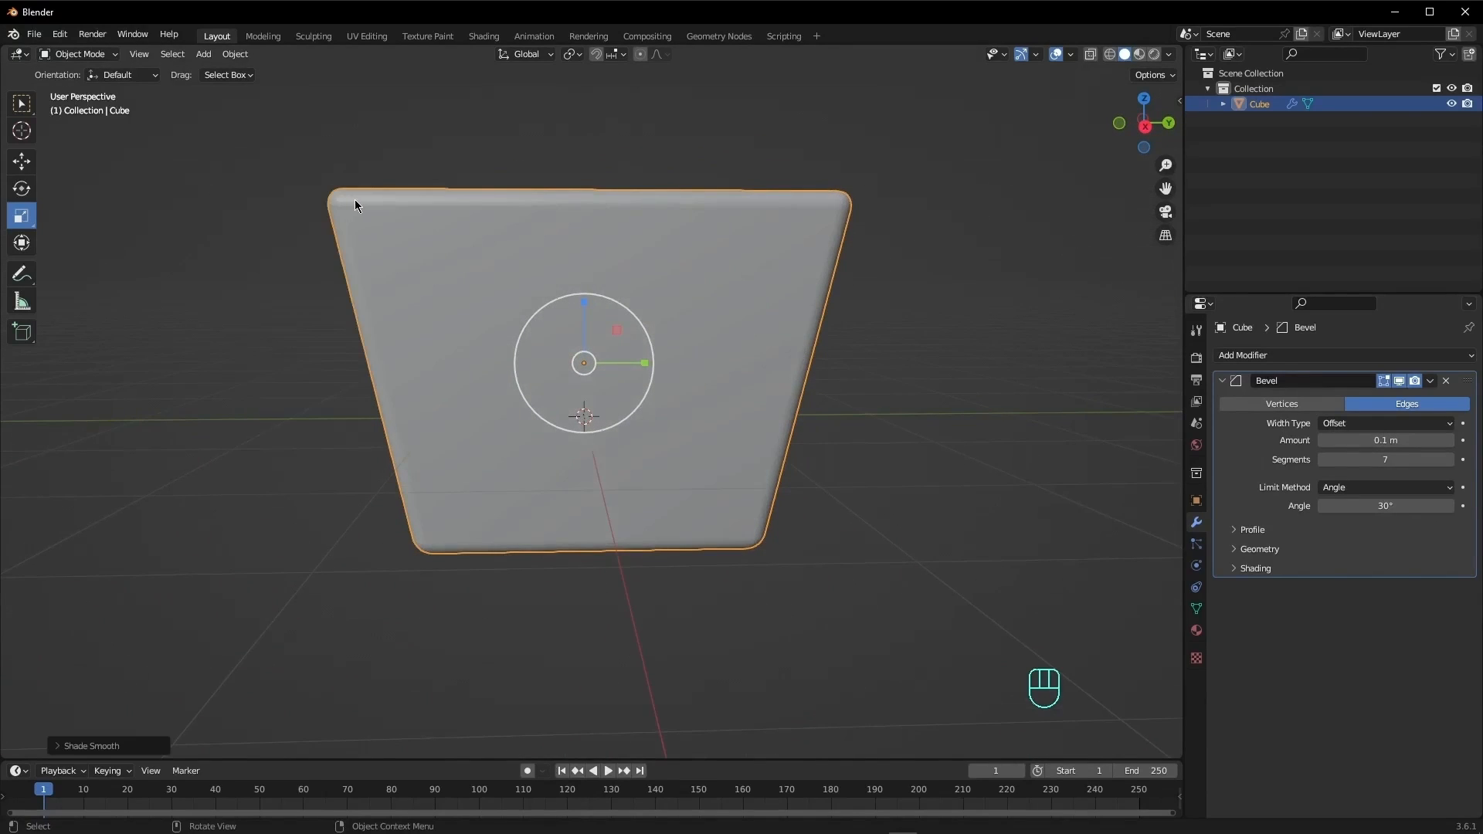
- Compare the cube without and with its bevel by switching the modifier's viewport display off and back on
click(1400, 381)
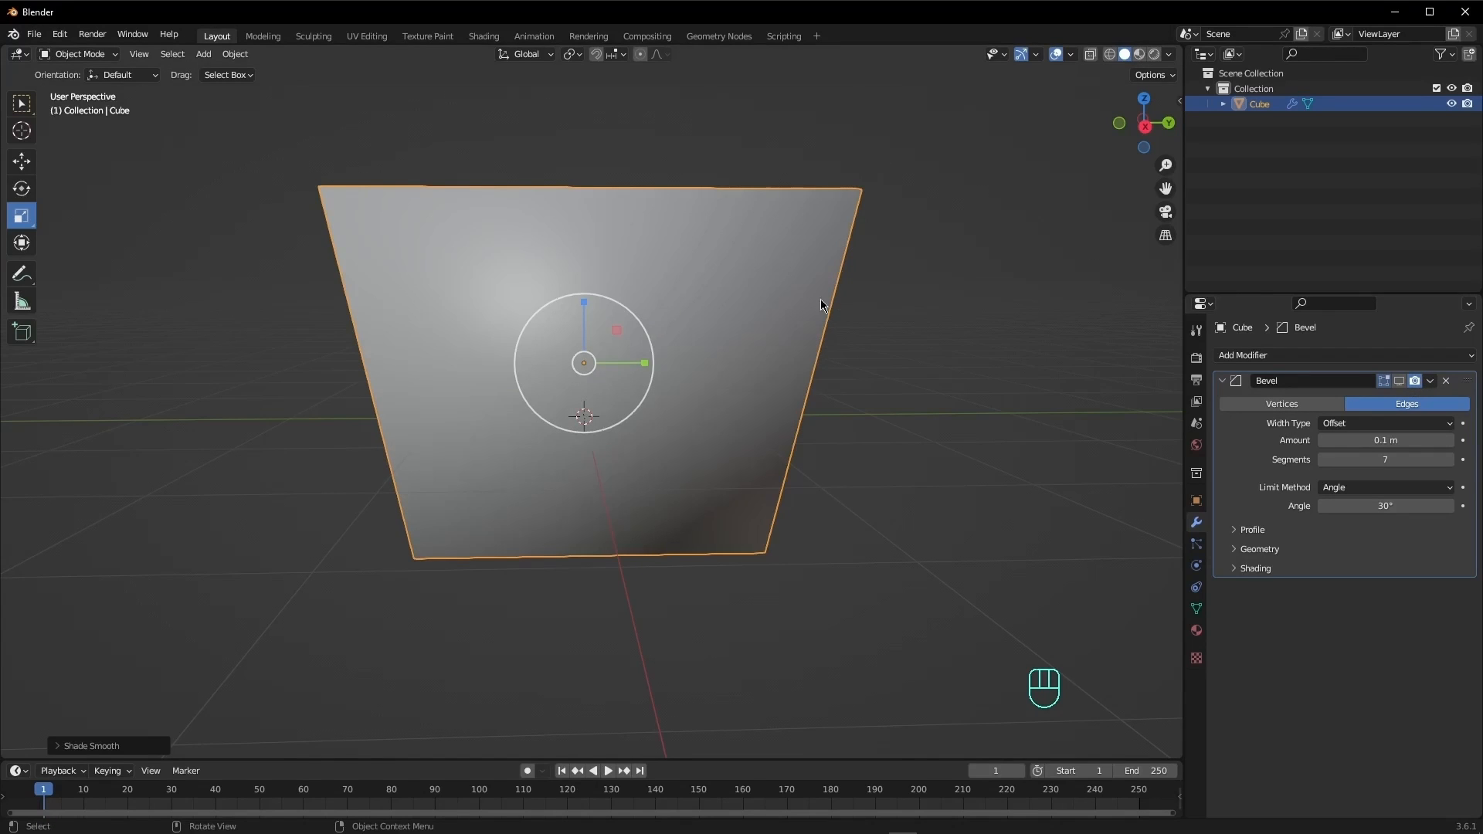
click(1399, 381)
middle_drag(1000, 364, 720, 351)
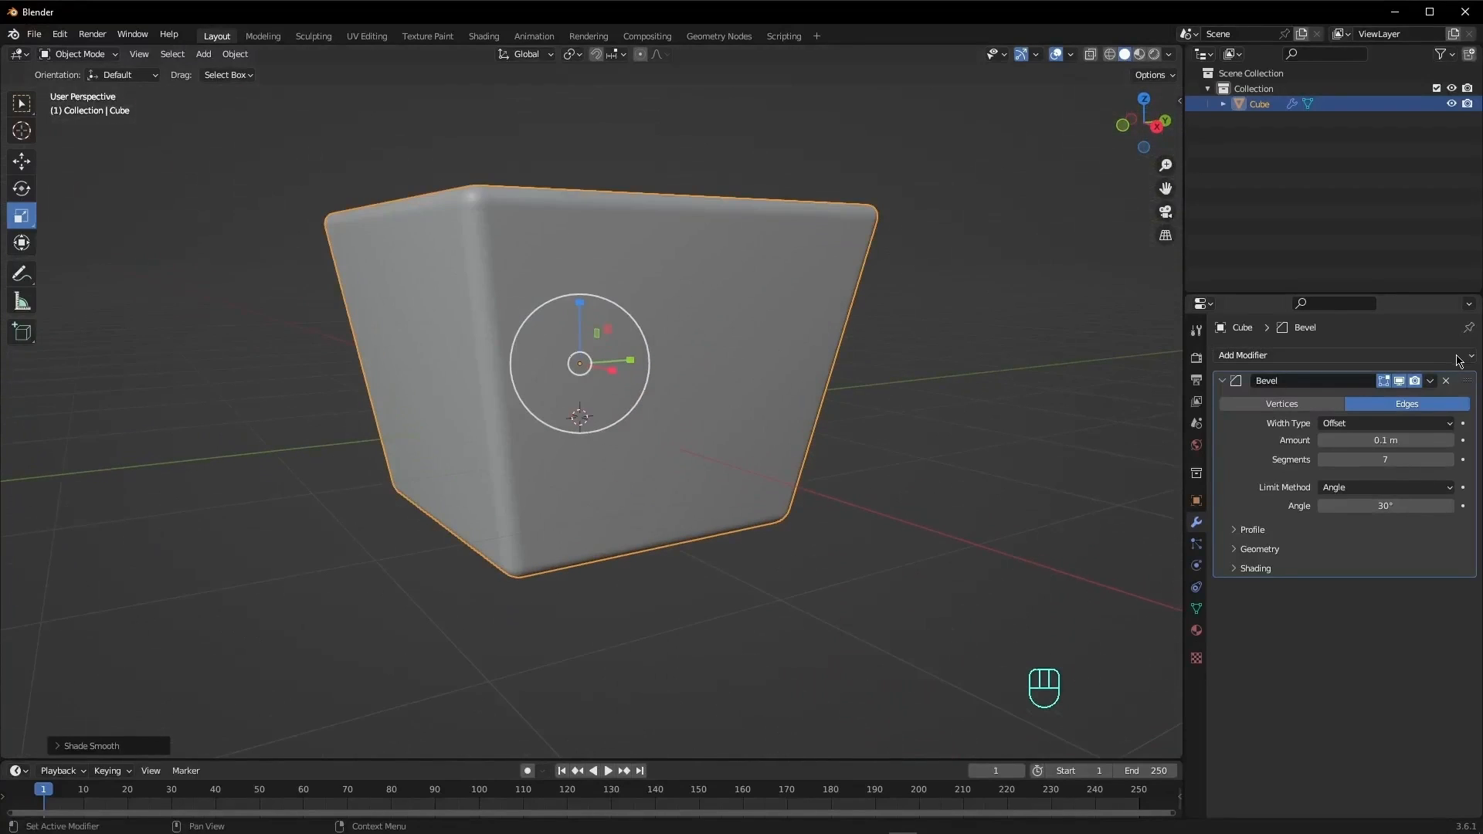
- Replace the cube's Bevel modifier with a Mirror modifier along the X axis
click(1447, 380)
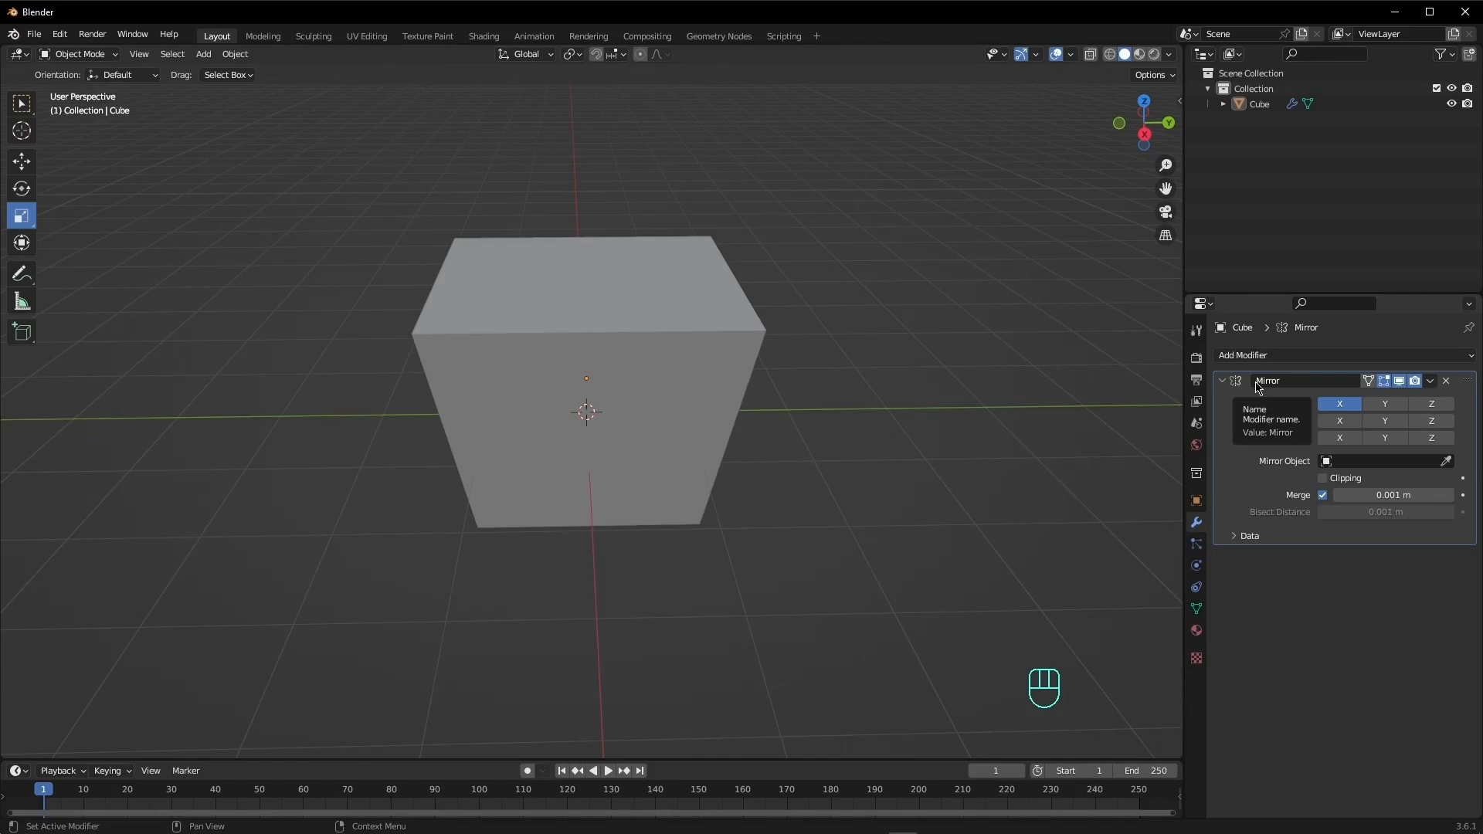
middle_drag(384, 325, 420, 298)
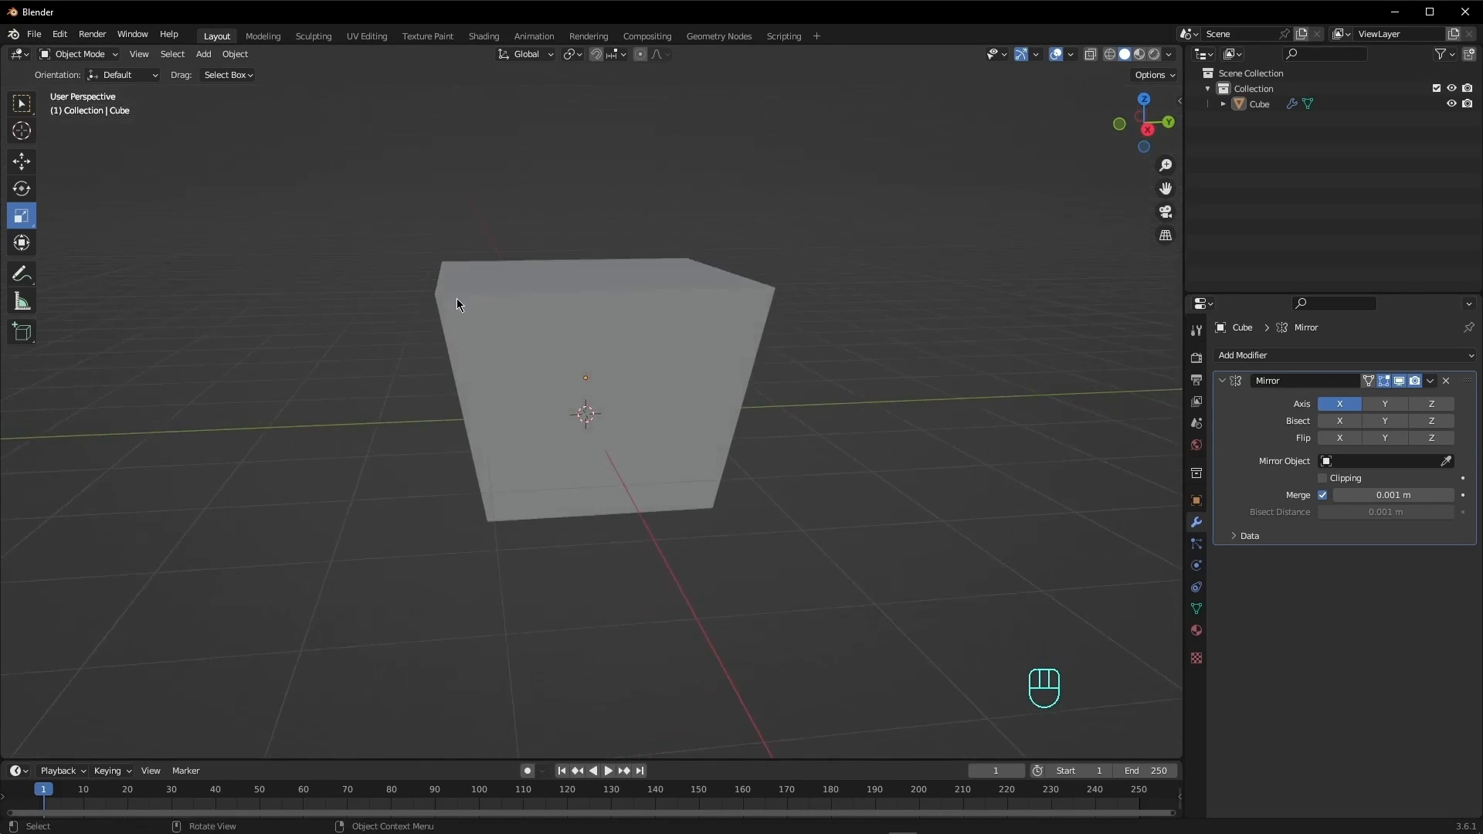
middle_drag(768, 325, 741, 341)
- In Edit Mode, add two horizontal loop cuts to the mirrored cube's half and extrude the middle side face outward
key(Tab)
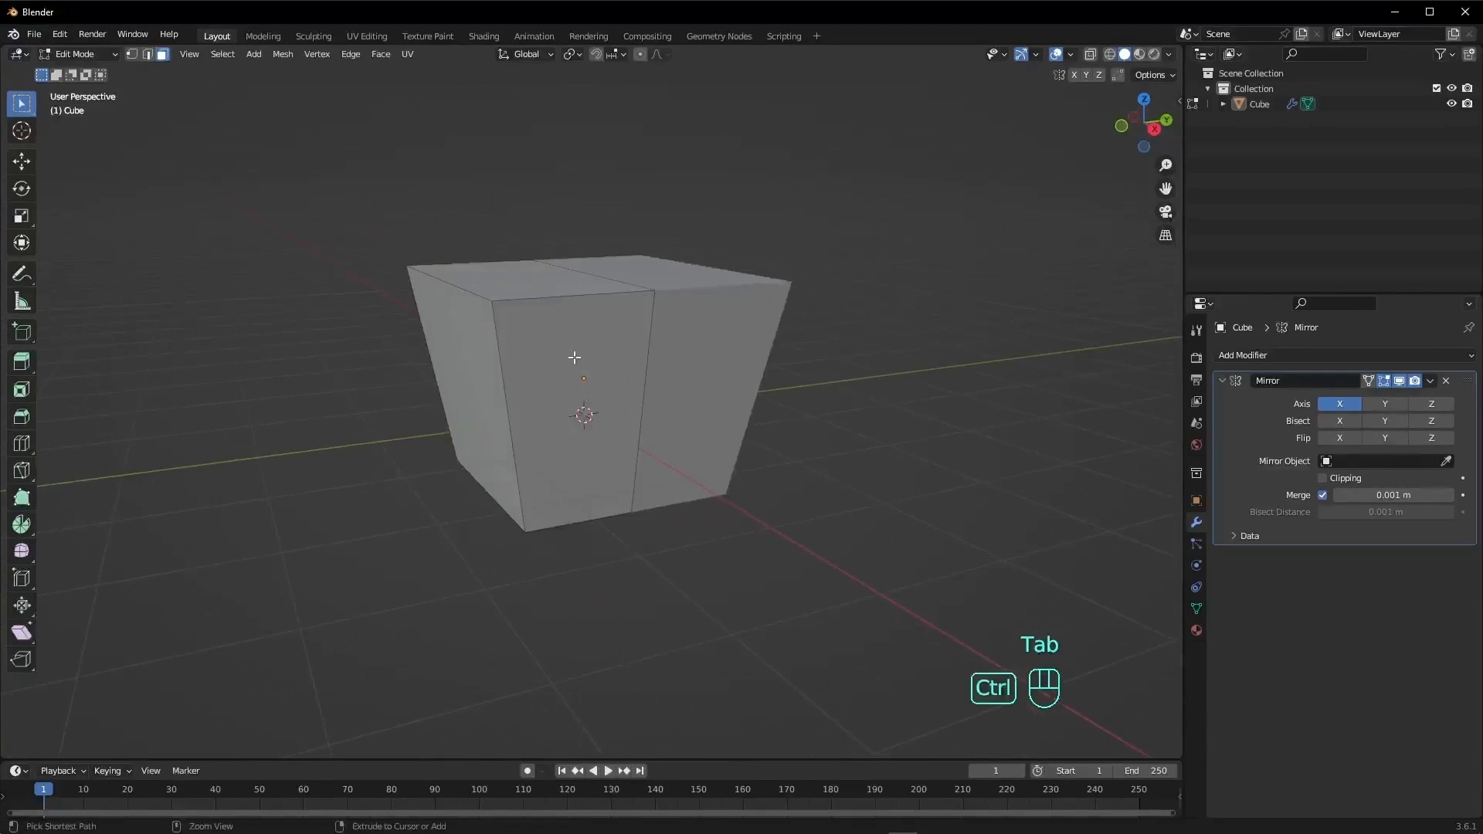
key(ctrl+r)
click(479, 397)
click(473, 417)
key(e)
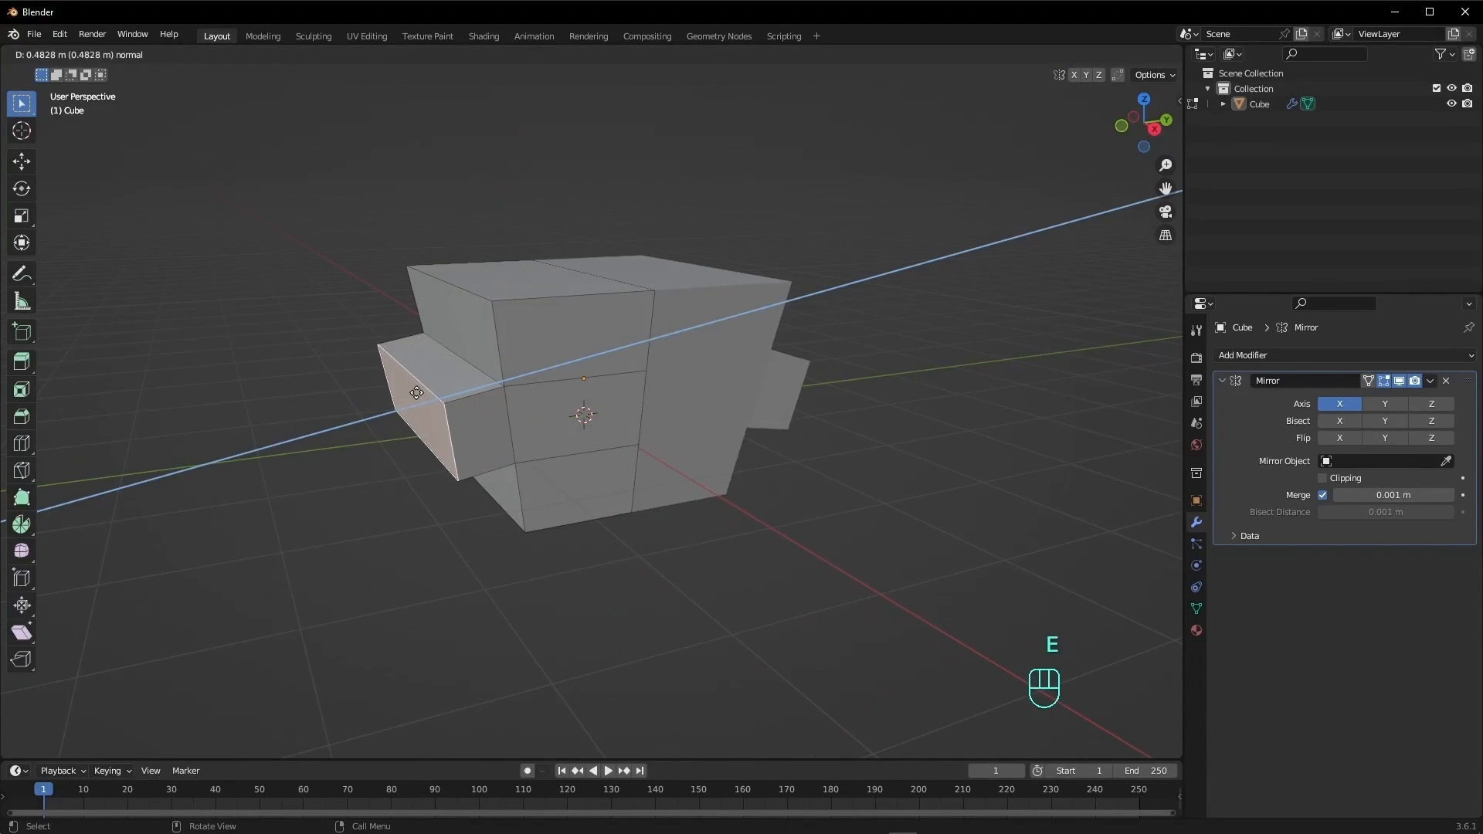
click(363, 390)
middle_drag(781, 353, 749, 344)
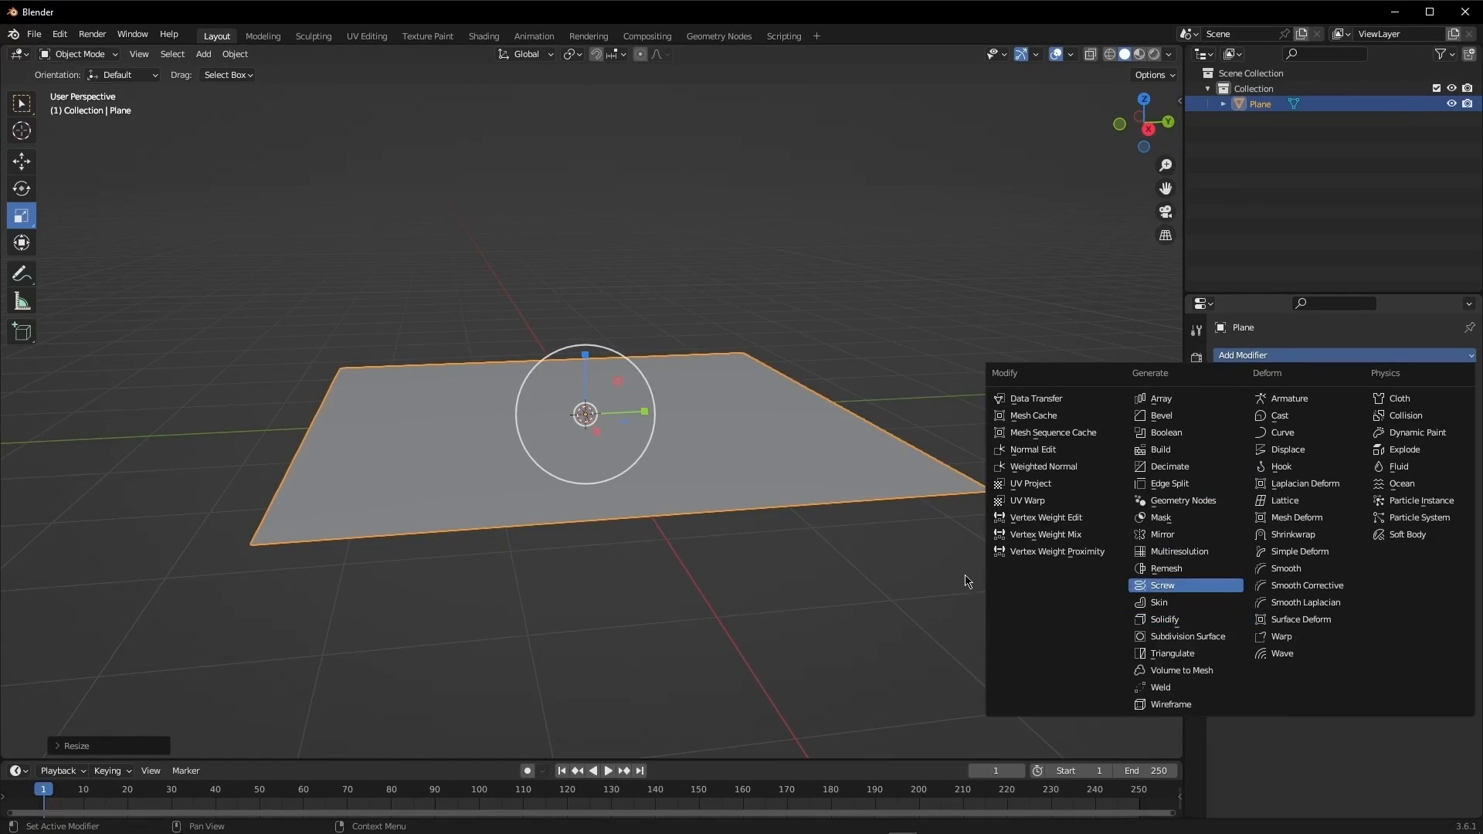
- Add a Solidify modifier to the plane and adjust its thickness
middle_drag(874, 579, 780, 530)
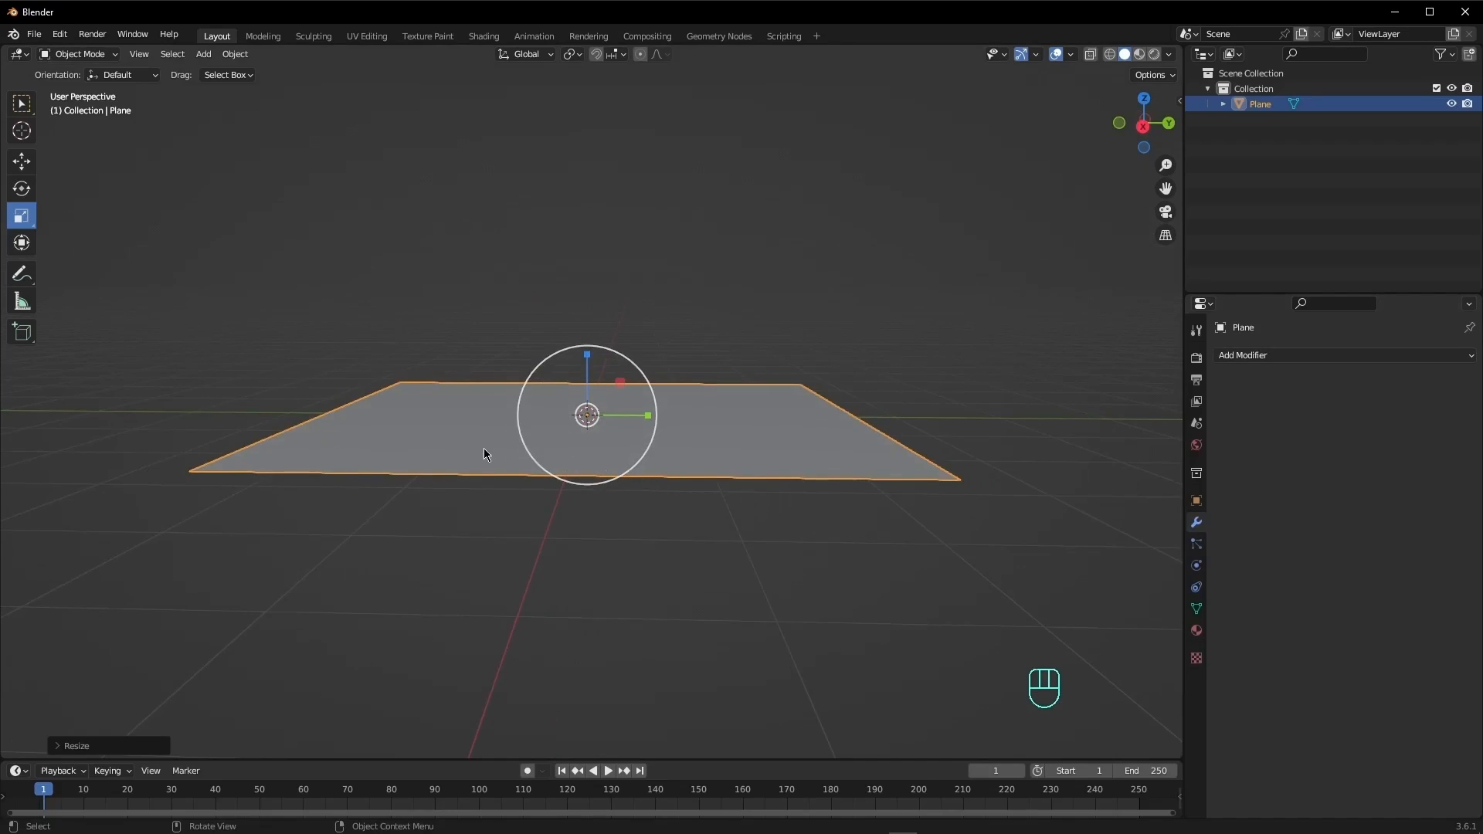
click(1259, 356)
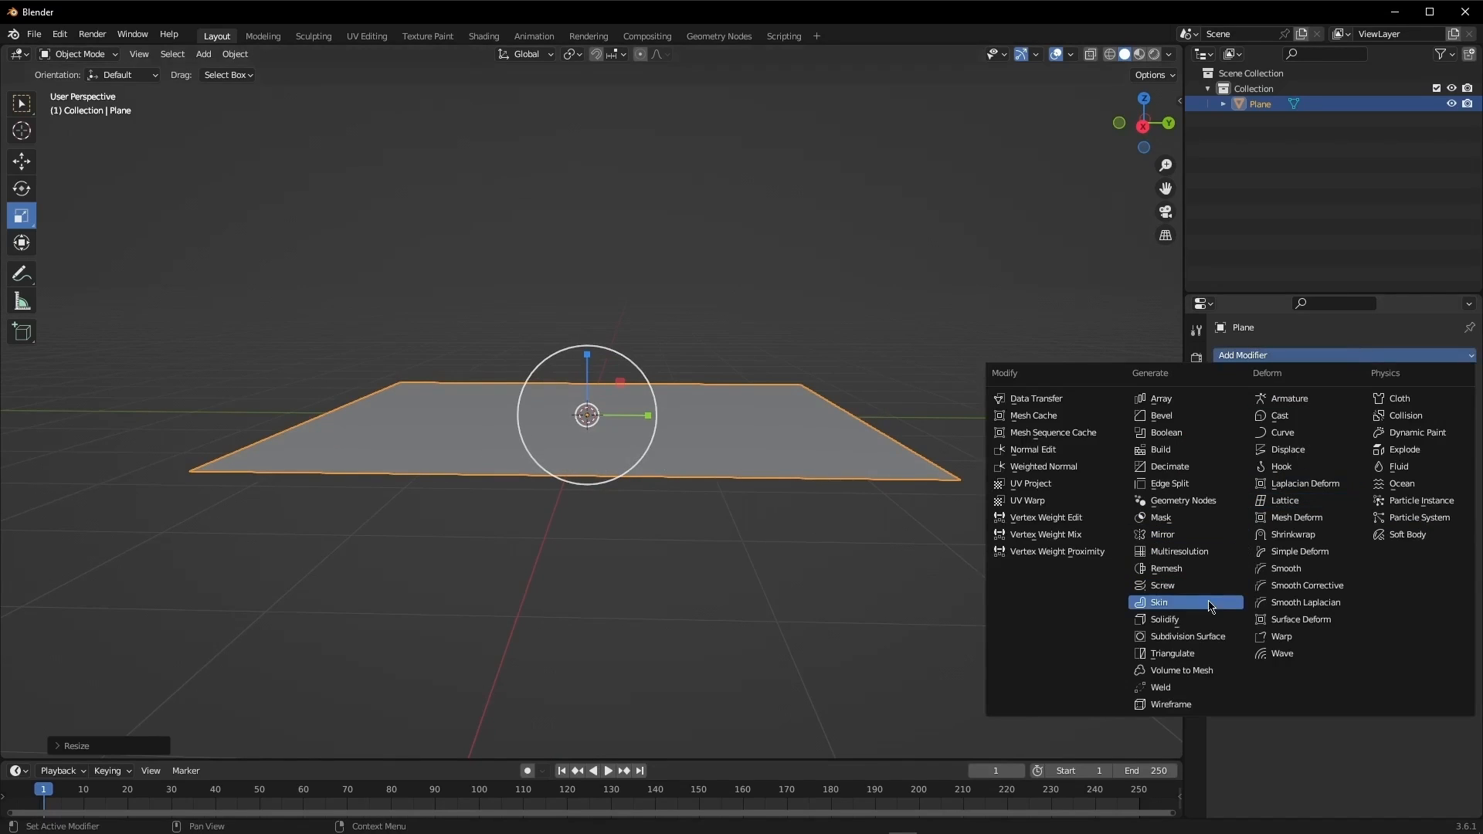
click(1112, 621)
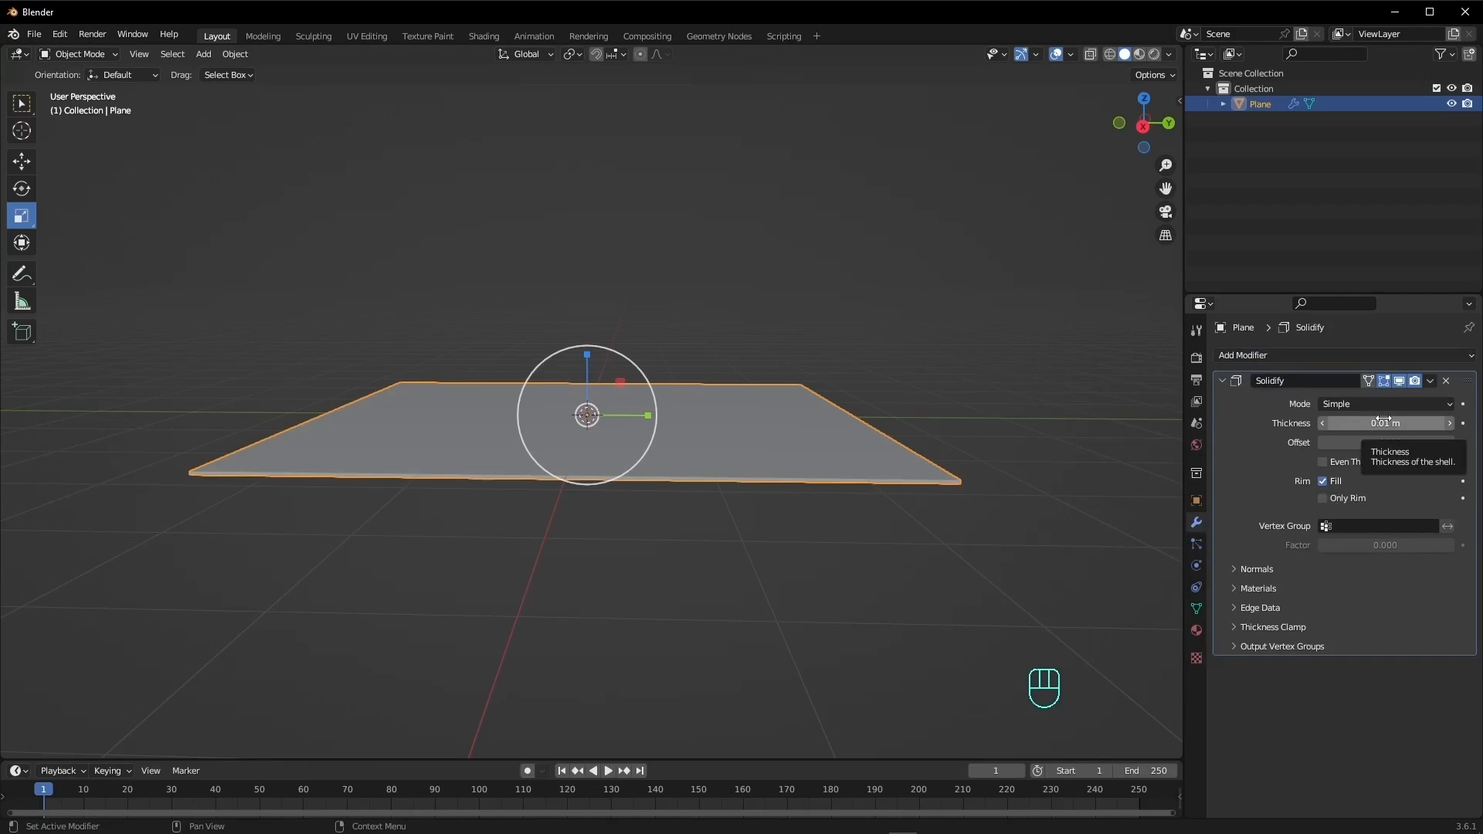
mouse_move(1383, 422)
mouse_down()
mouse_move(1425, 422)
mouse_move(1386, 423)
mouse_up()
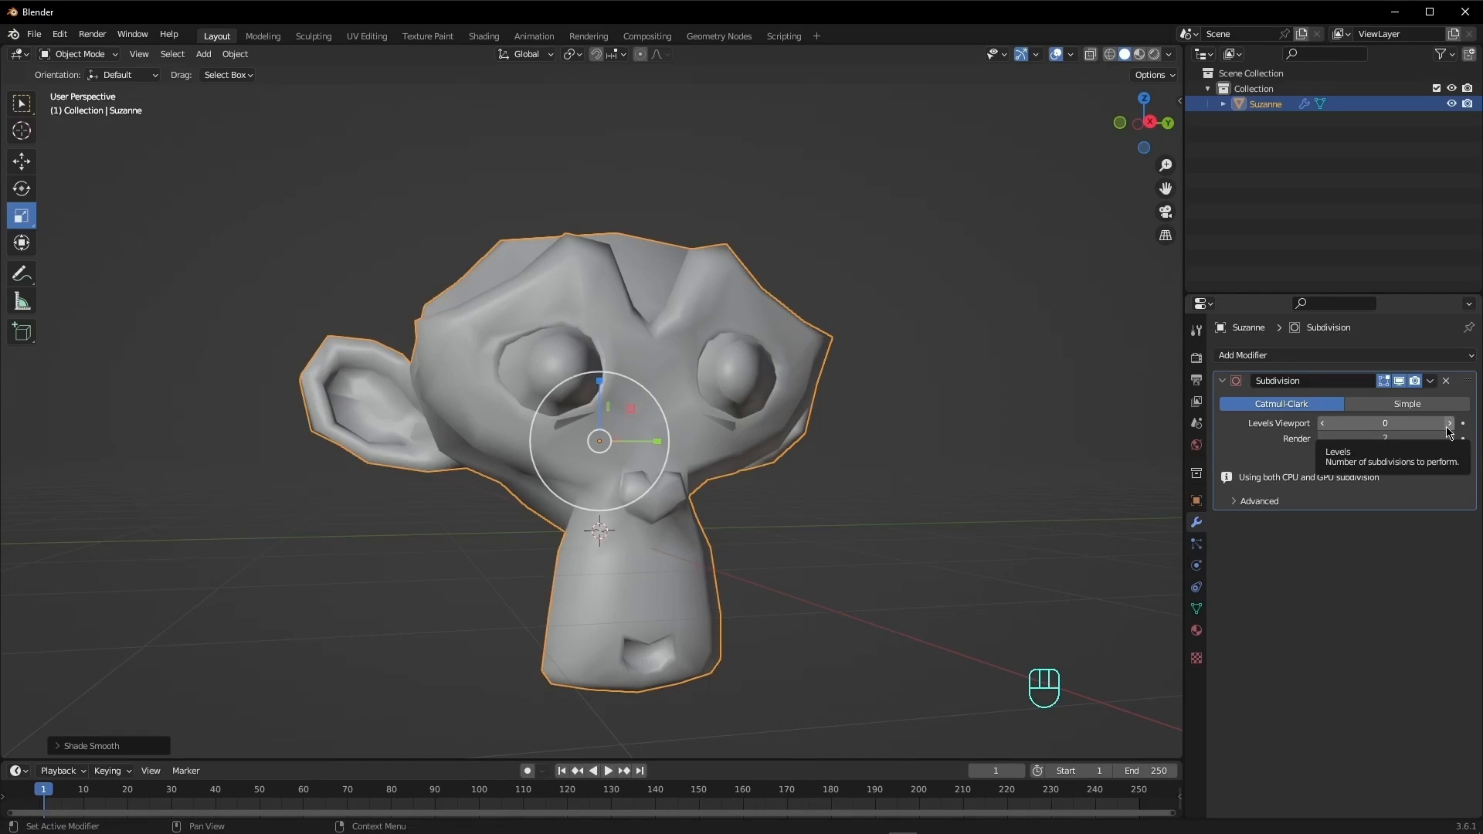
- Set the monkey head's Subdivision modifier to 2 viewport levels
click(1448, 423)
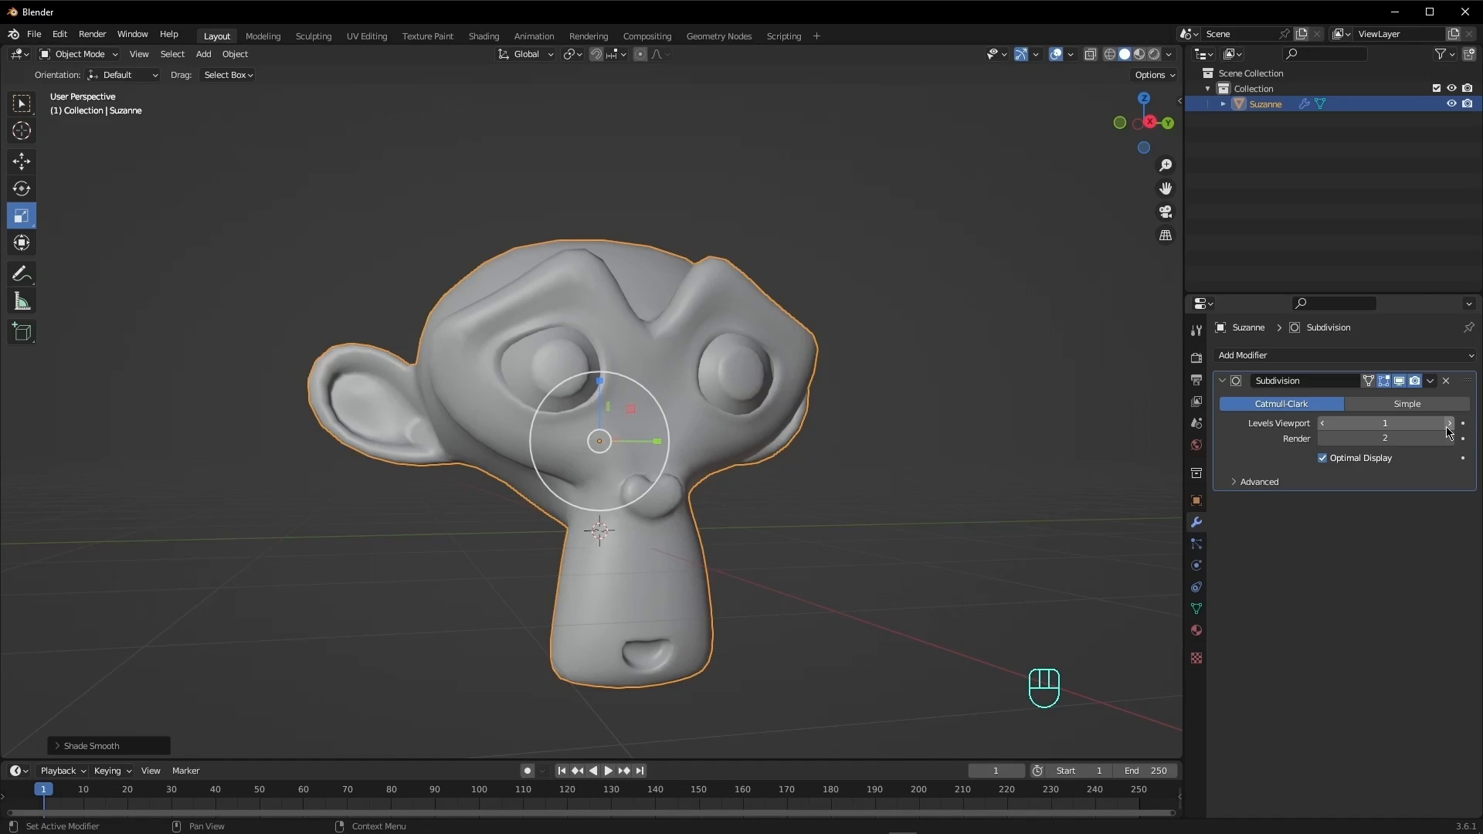
click(1449, 423)
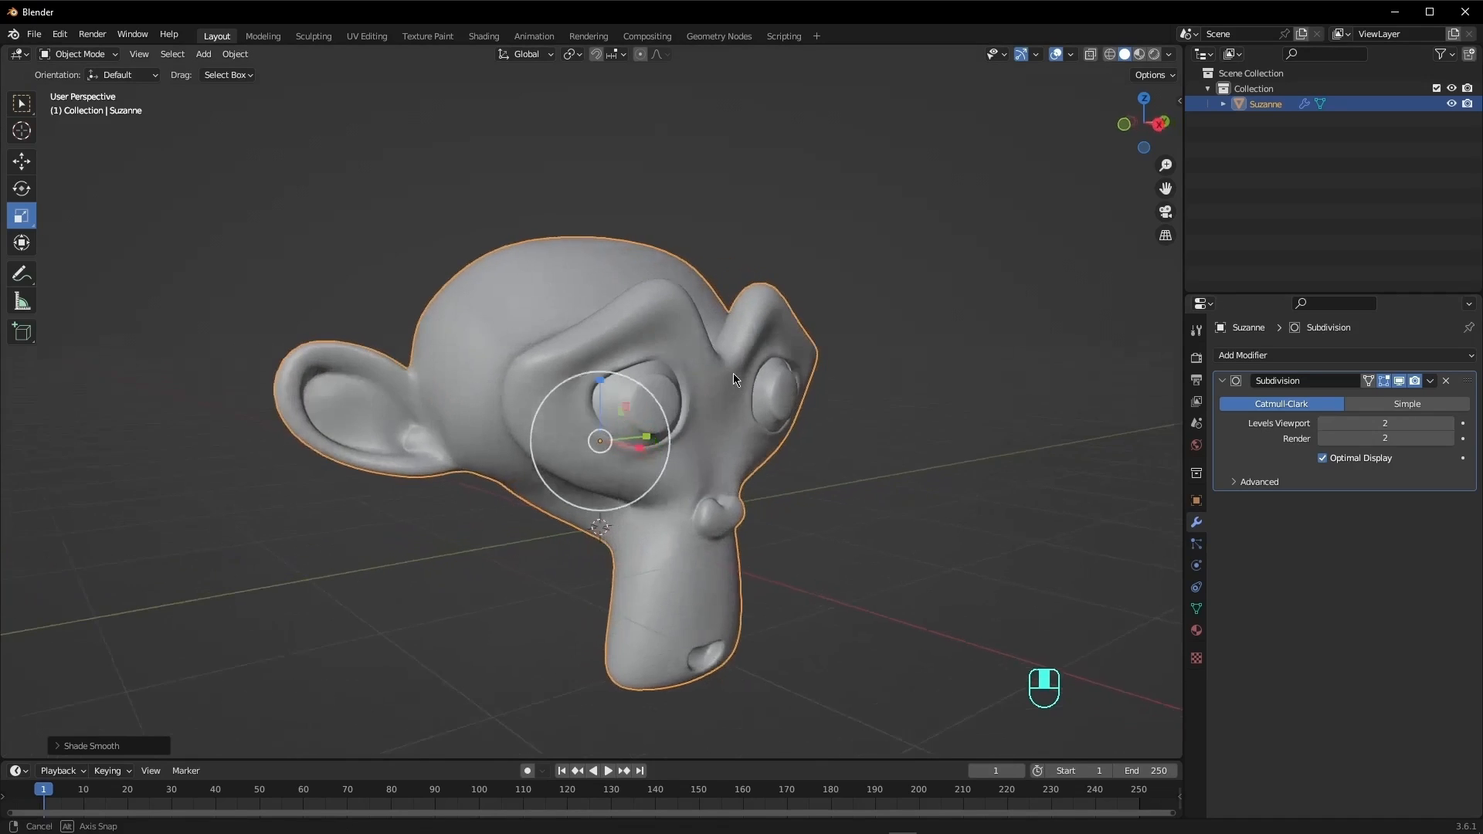
middle_drag(694, 359, 665, 381)
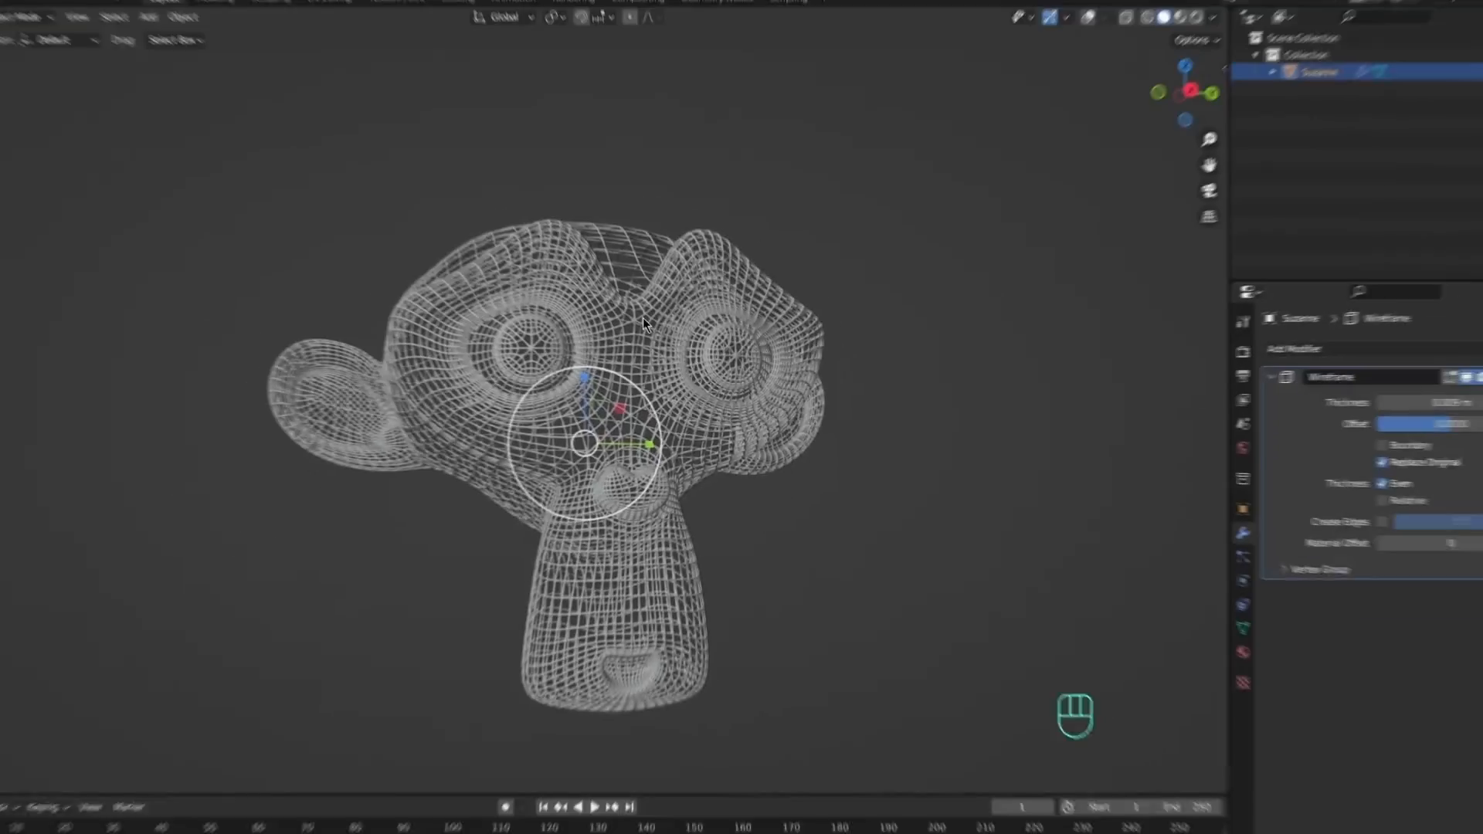
- Set the thickness of the monkey head's Wireframe modifier to 0.004 m
middle_drag(643, 318, 775, 345)
scroll(775, 345, up, 3)
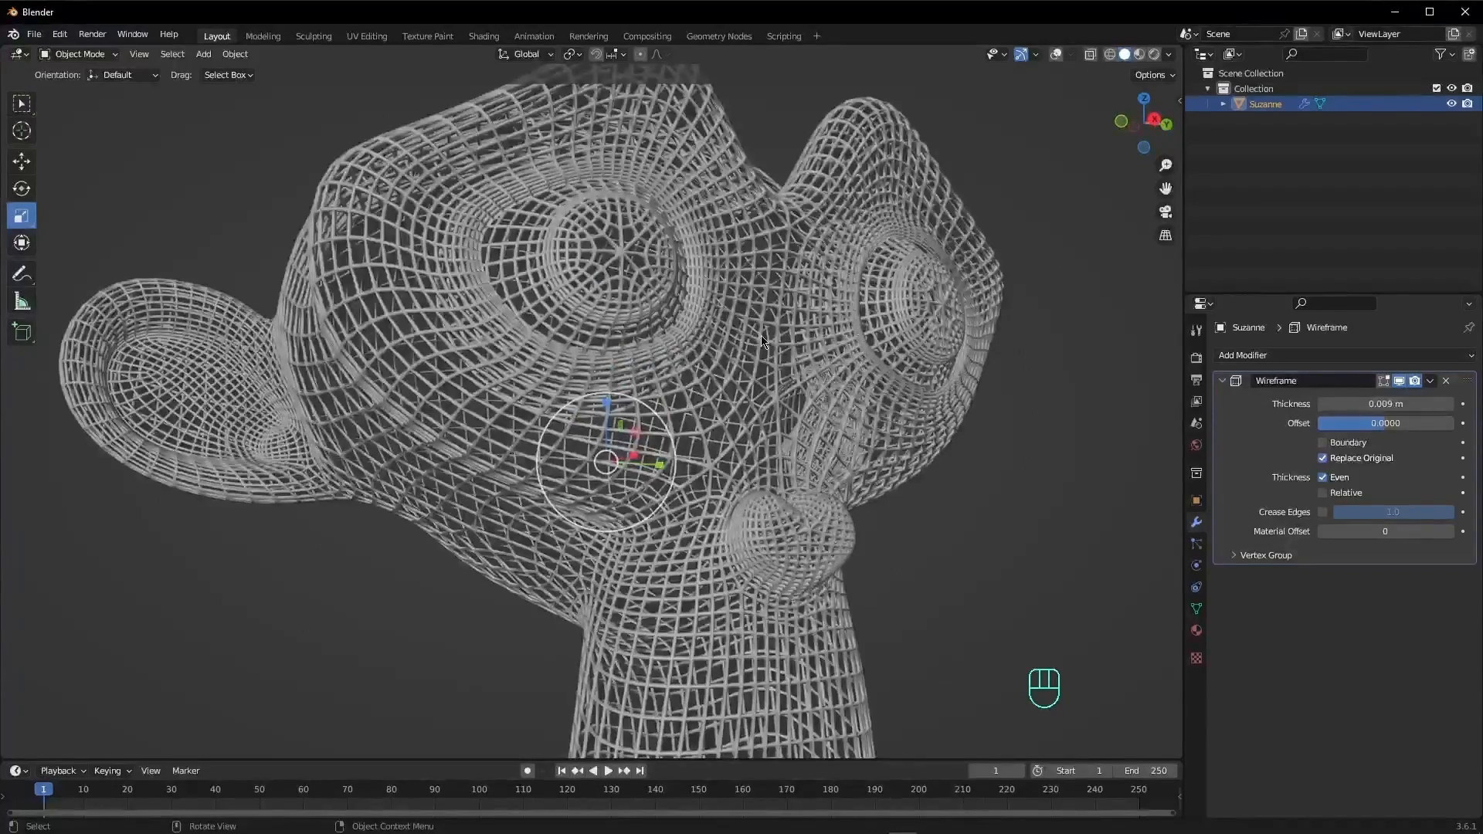
scroll(761, 335, down, 1)
scroll(762, 335, down, 3)
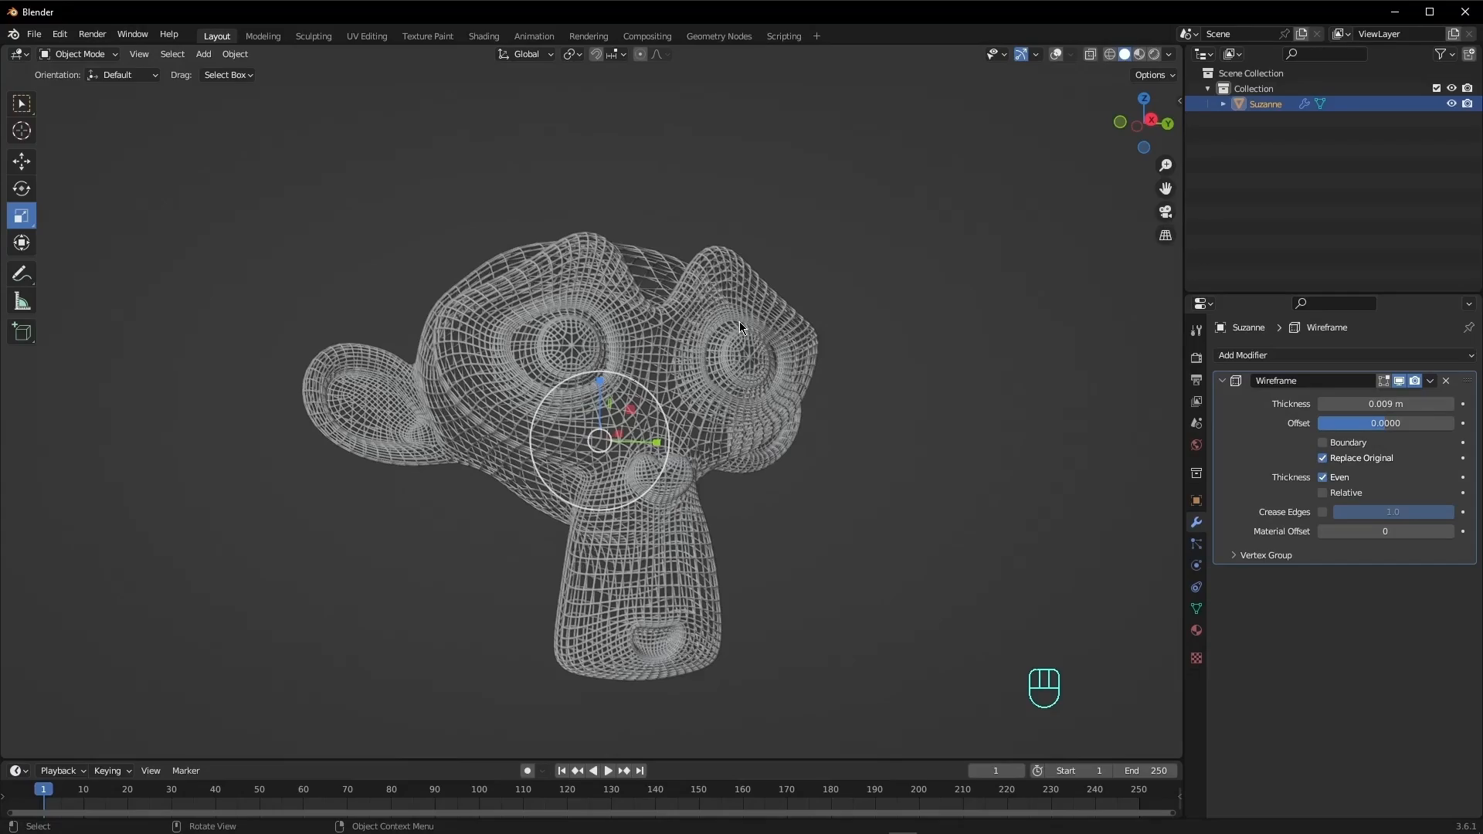
scroll(739, 326, up, 2)
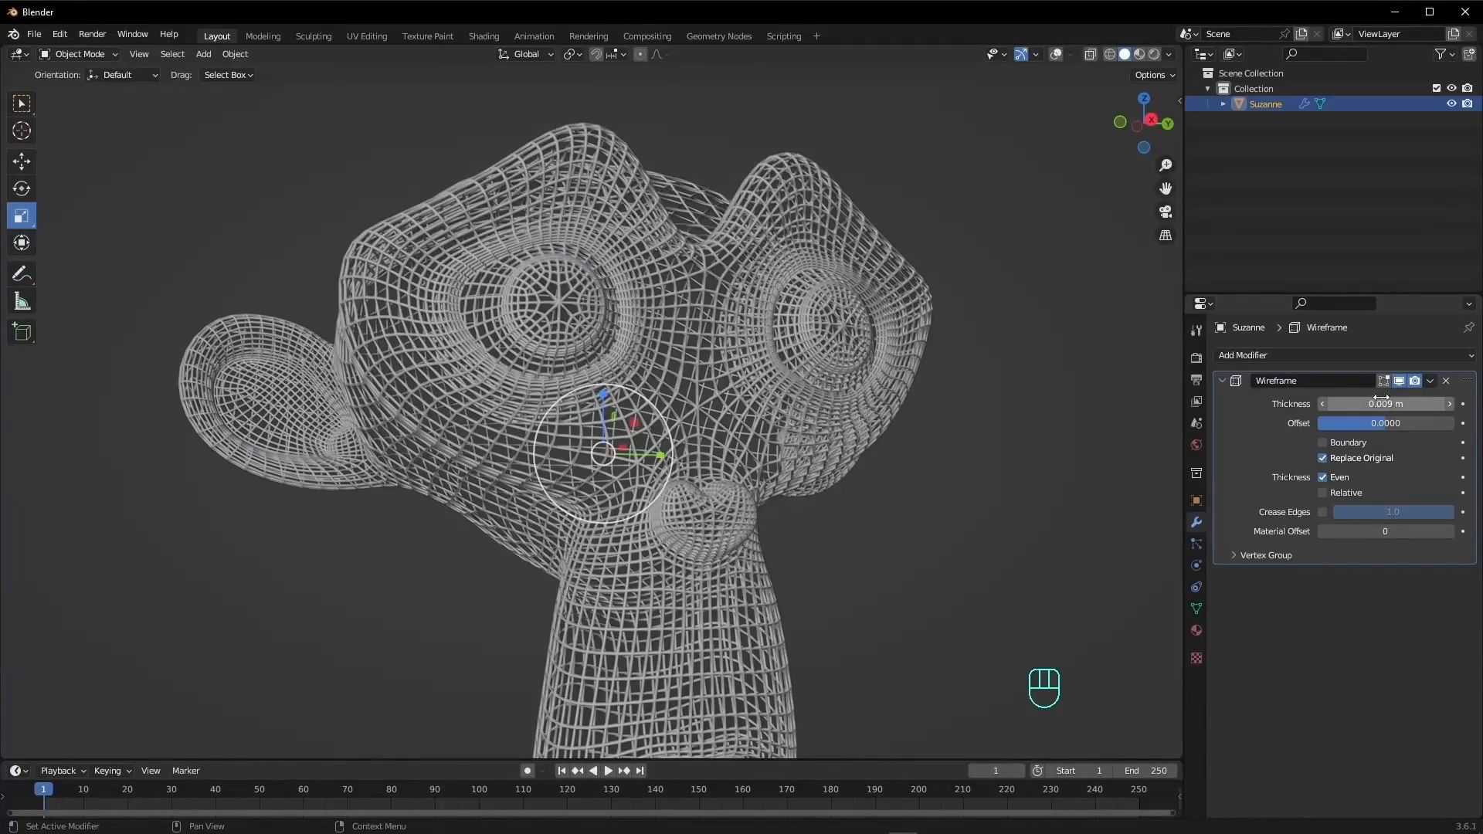
mouse_move(1381, 402)
mouse_down()
mouse_move(1398, 403)
mouse_move(1377, 402)
mouse_up()
middle_drag(950, 328, 960, 378)
scroll(869, 351, down, 2)
scroll(866, 351, up, 3)
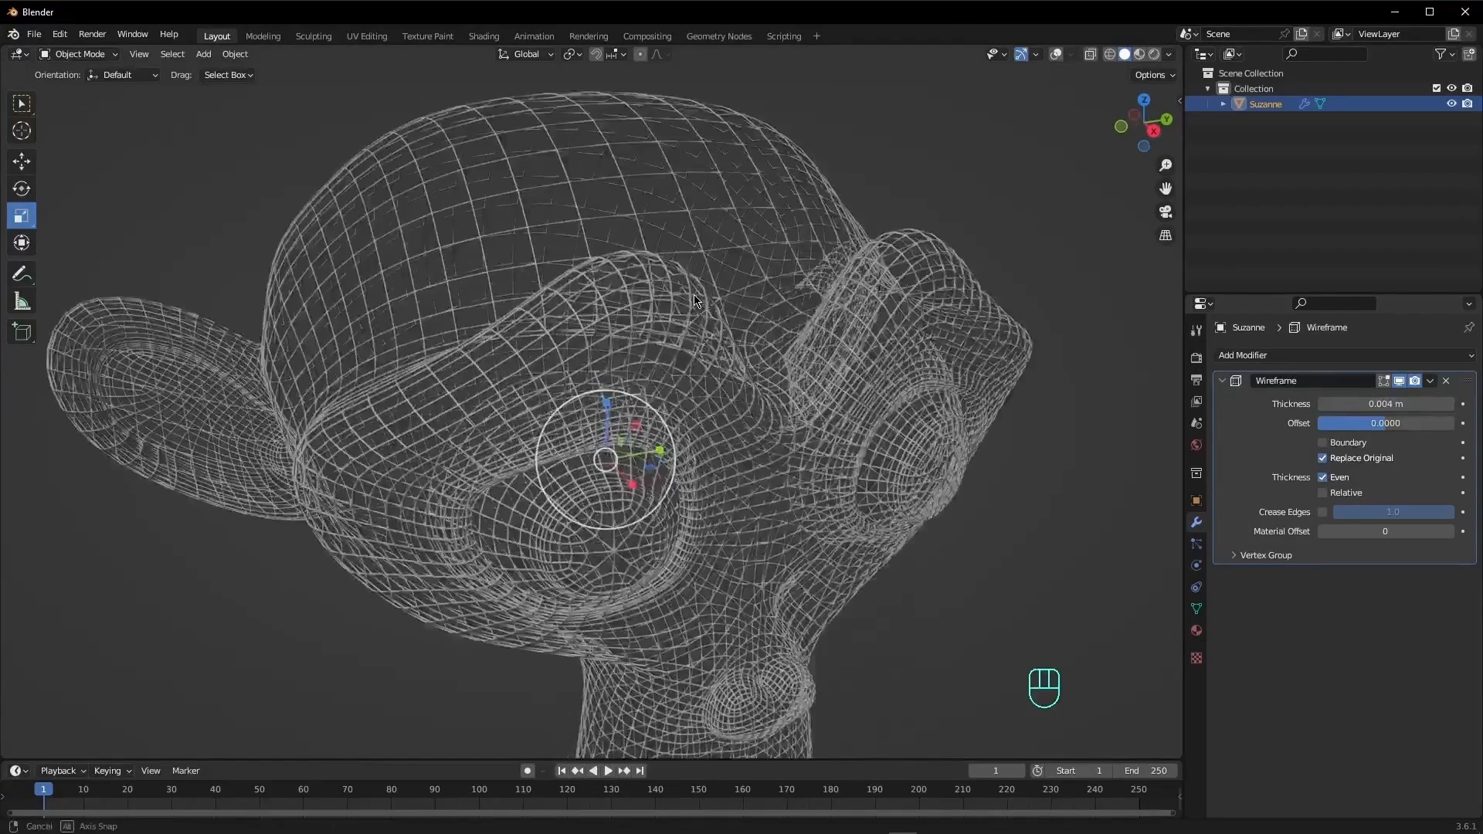